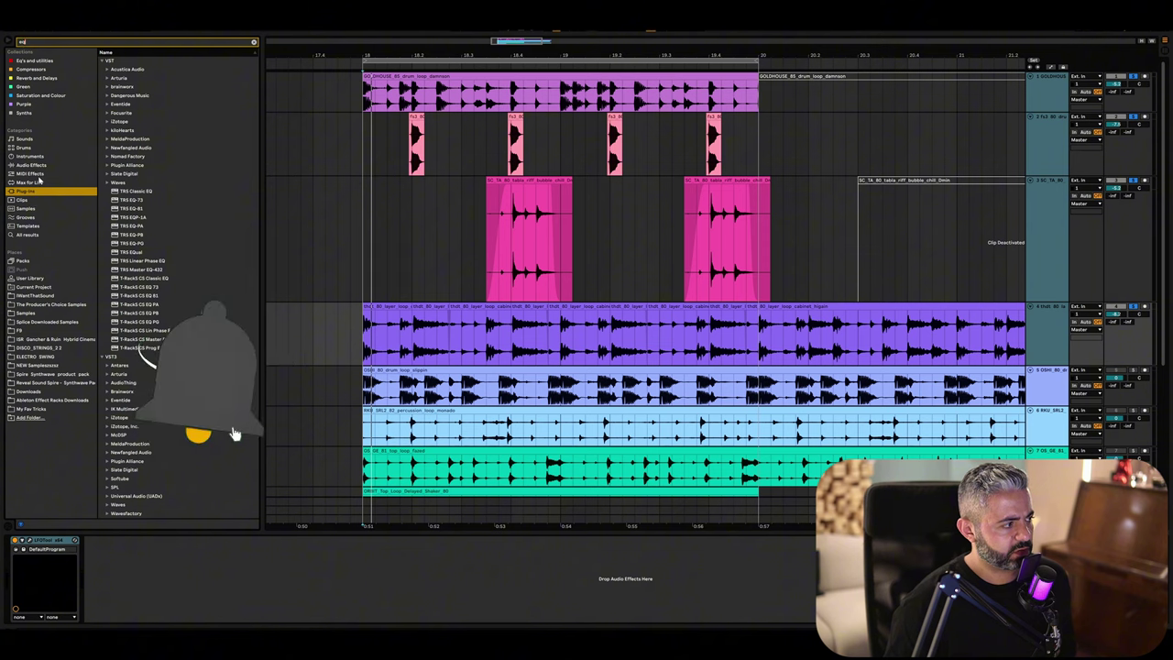
Step: Add the EQ Eight audio effect after LFOTool on the cabinet layer loop track
click(30, 165)
click(114, 97)
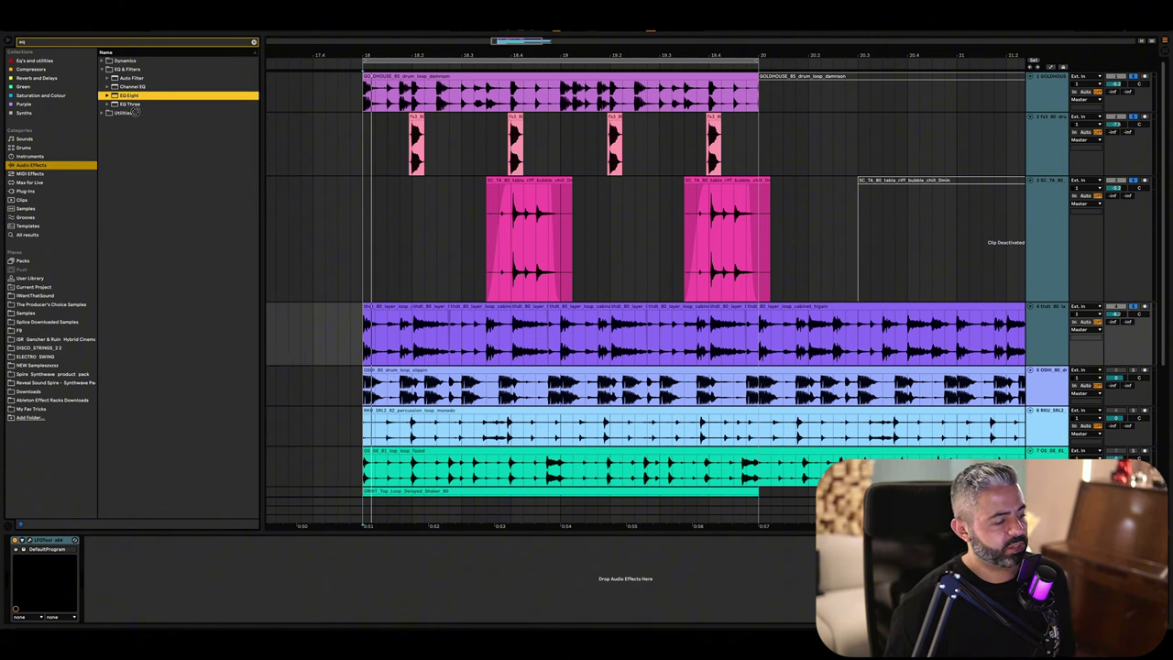
drag(178, 570, 180, 570)
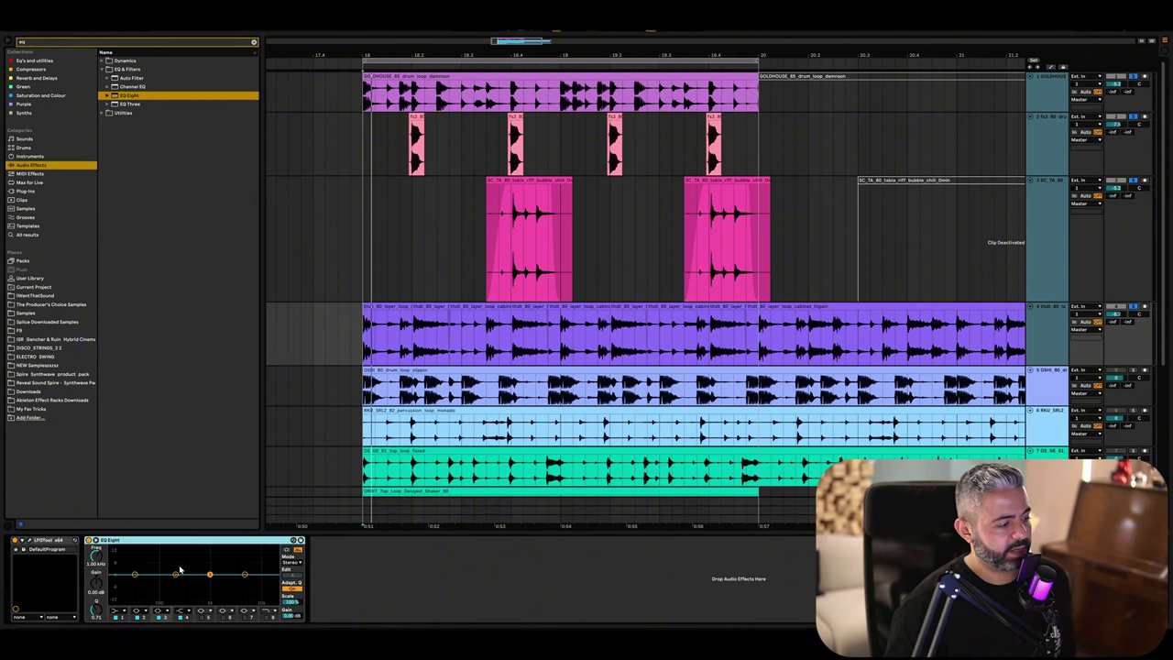
Step: Shape EQ Eight during playback with a gentle low cut on band 1 at about 54 Hz, Q 0.18, and a high cut on band 8
click(118, 611)
click(118, 562)
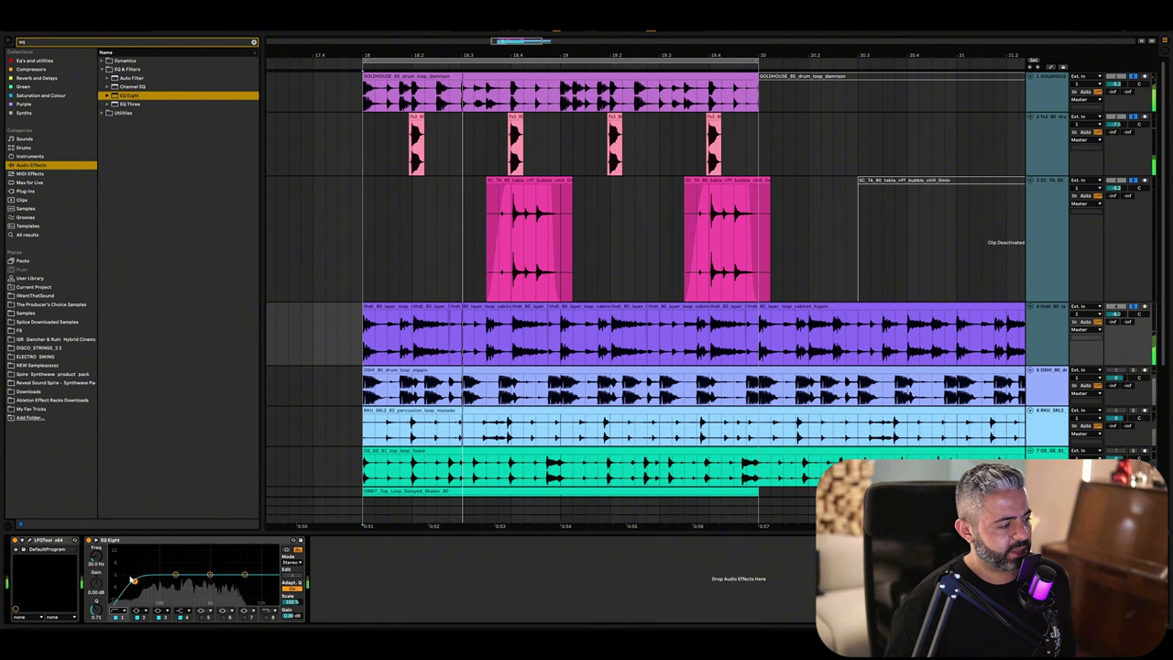
key(space)
mouse_move(158, 574)
mouse_down()
mouse_move(185, 565)
mouse_move(178, 578)
mouse_up()
key(space)
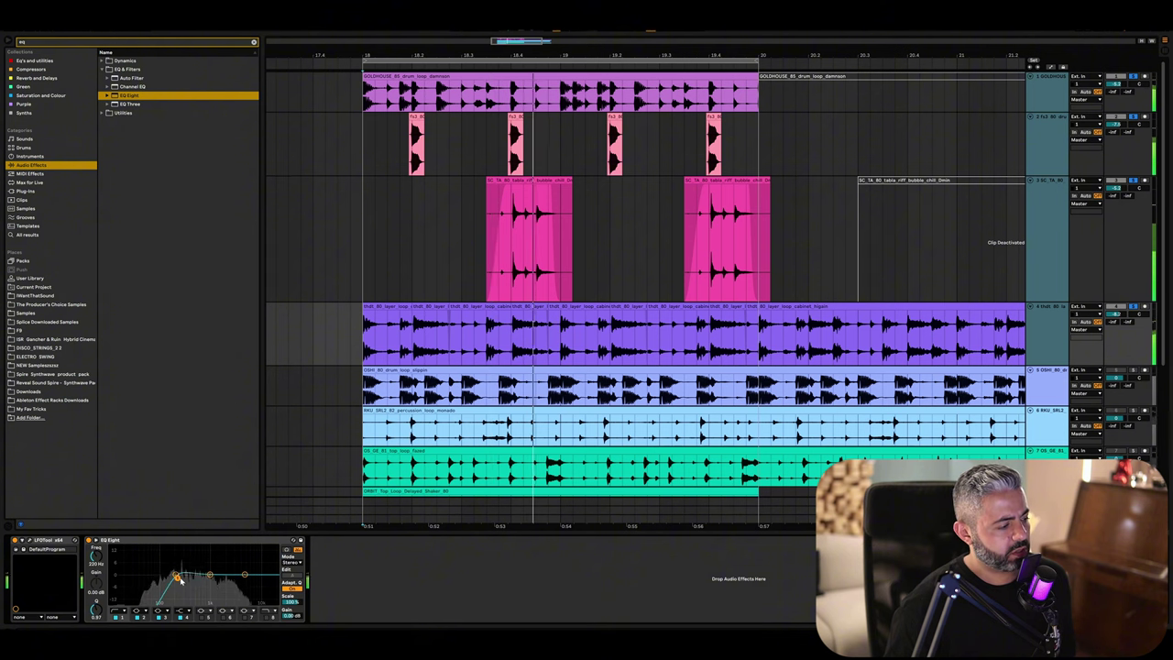
key(space)
key(space)
drag(272, 582, 236, 601)
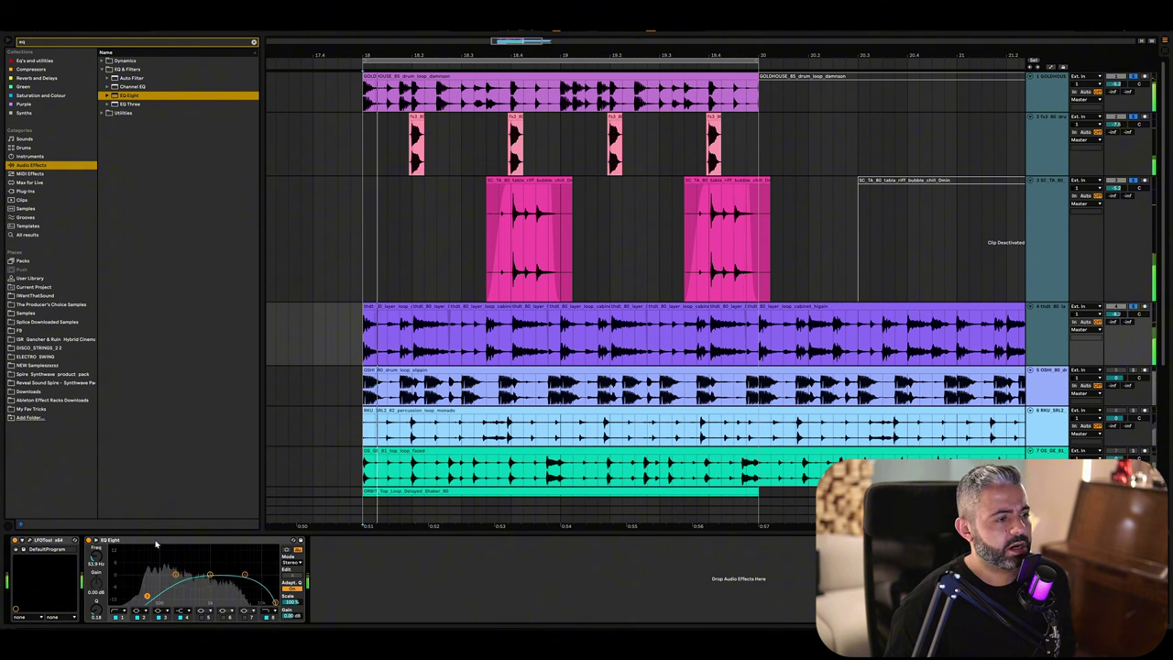
key(space)
Step: Add Overdrive after EQ Eight and set its drive to 67%, tone to 71% and dry/wet to 11%
click(254, 42)
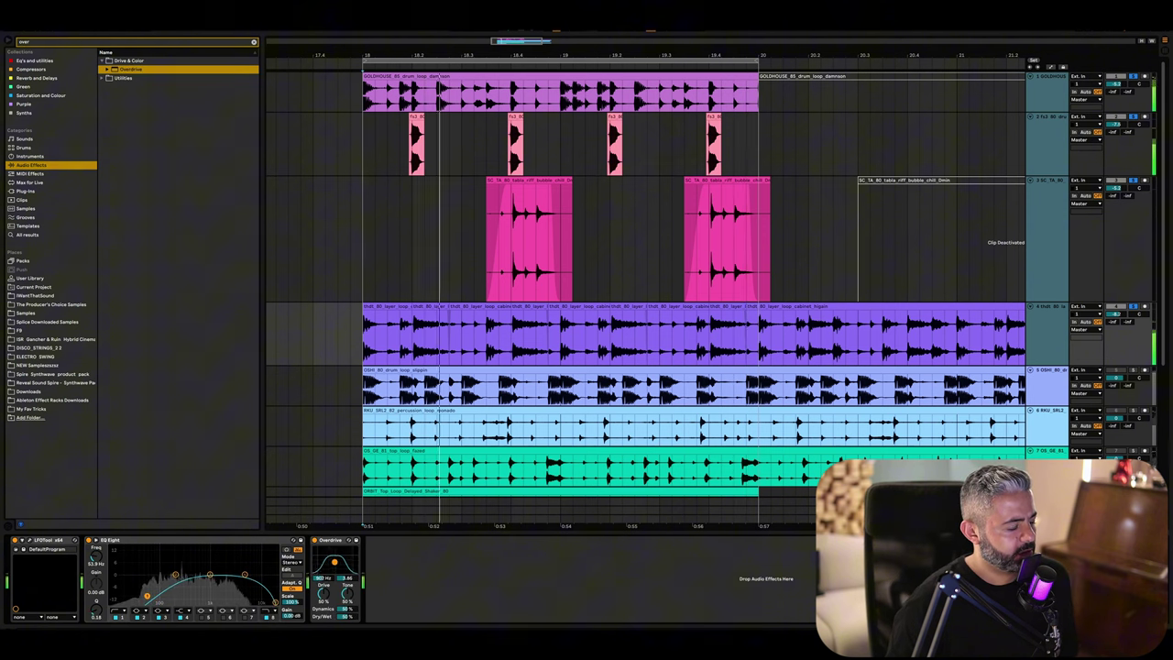
drag(334, 562, 338, 561)
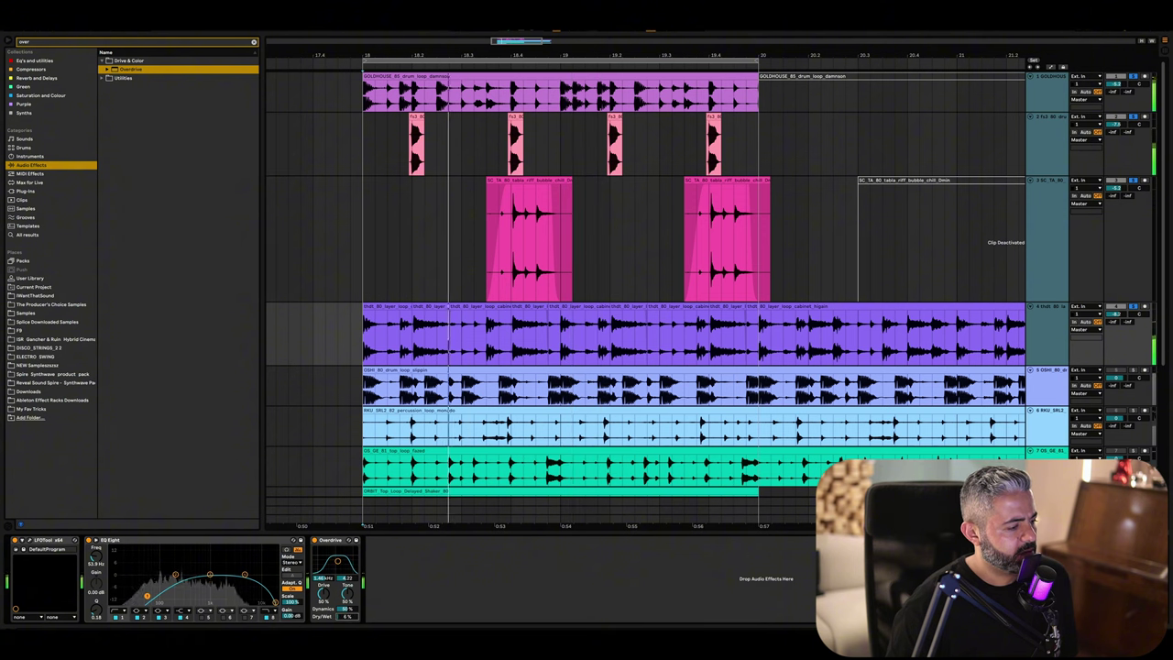
drag(348, 617, 347, 612)
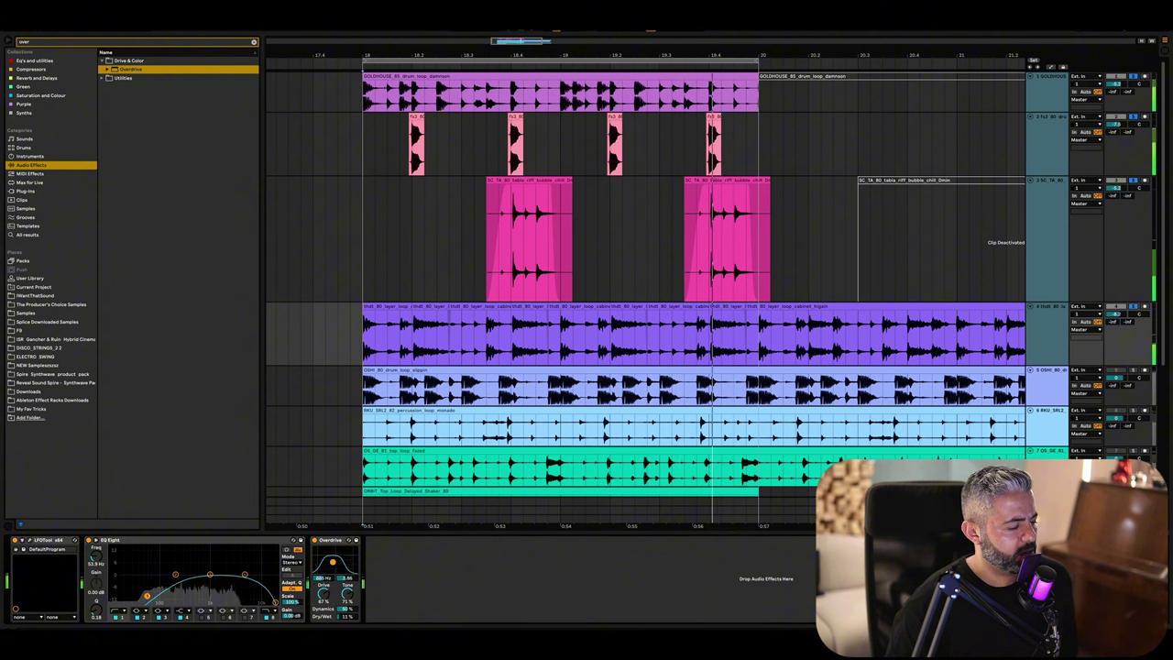
Step: Pull the cabinet layer loop track's volume fully down, and raise it again to a low level that balances with the other drum loops
click(1061, 315)
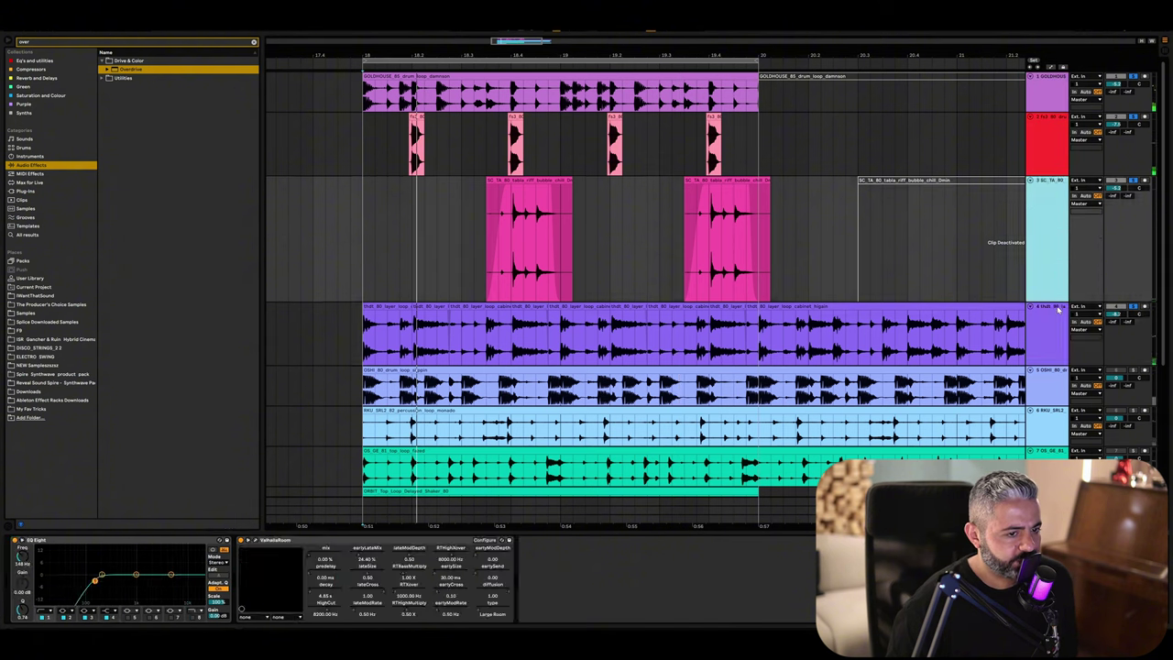
key(space)
drag(1117, 315, 1117, 326)
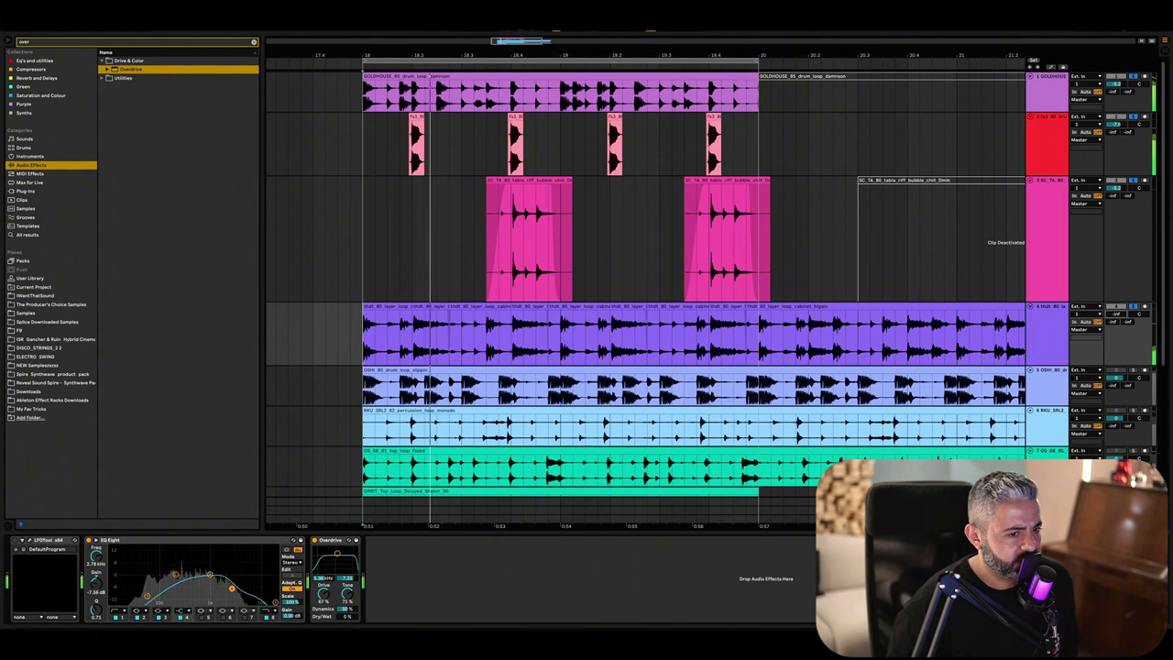
key(space)
key(space)
scroll(367, 322, up, 3)
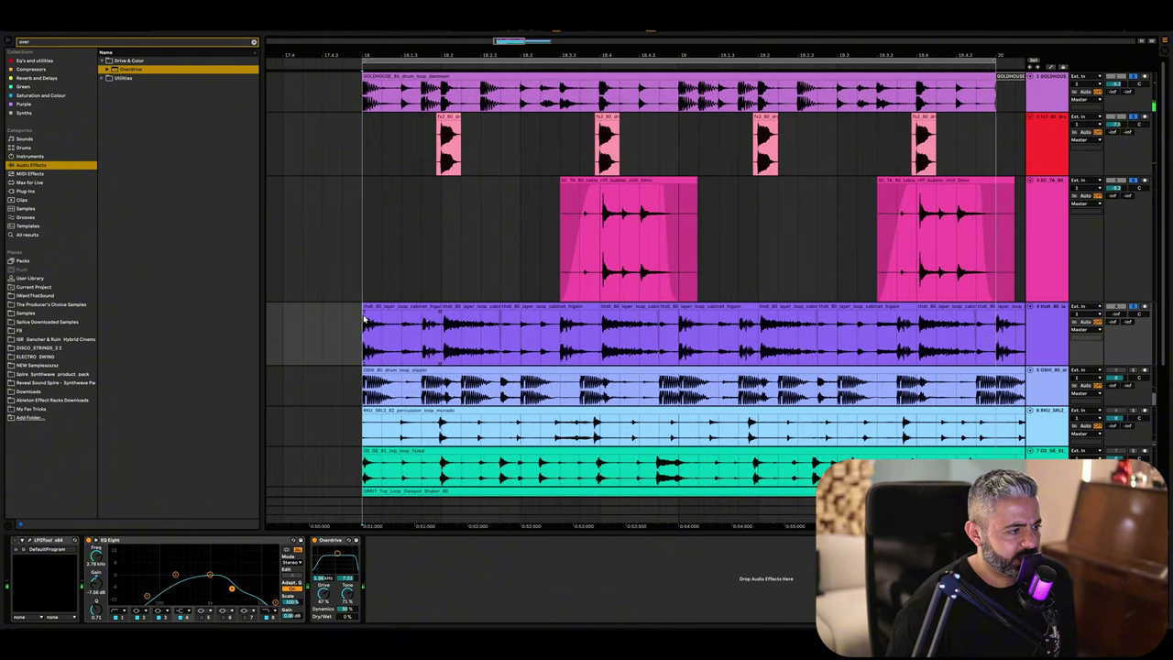
scroll(874, 341, left, 1)
drag(1123, 314, 1122, 284)
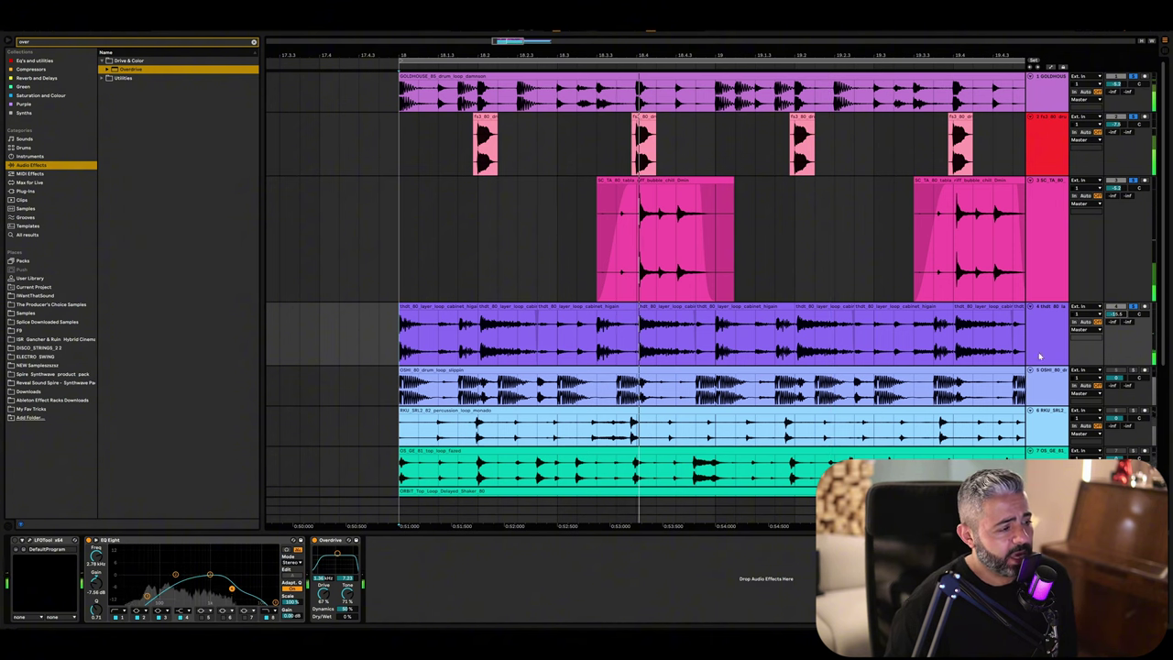
Step: Play the cabinet layer loop to find the short quiet segment before the first tabla clip, and duplicate the loop's track
key(minus)
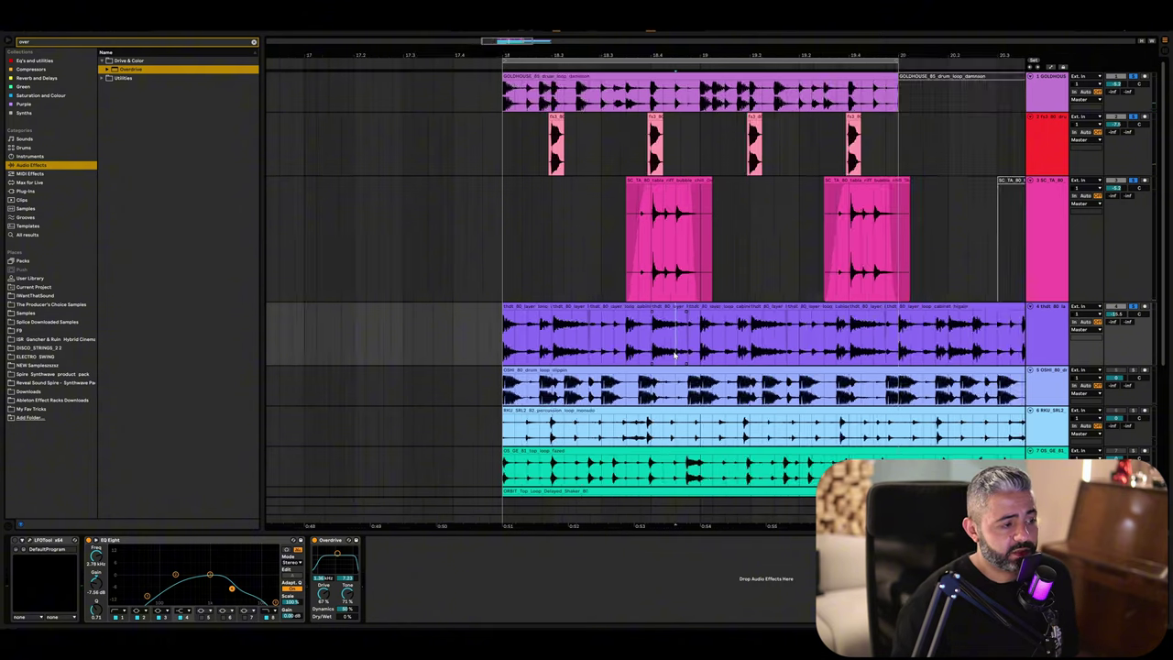
key(plus)
scroll(675, 355, right, 1)
scroll(664, 365, down, 1)
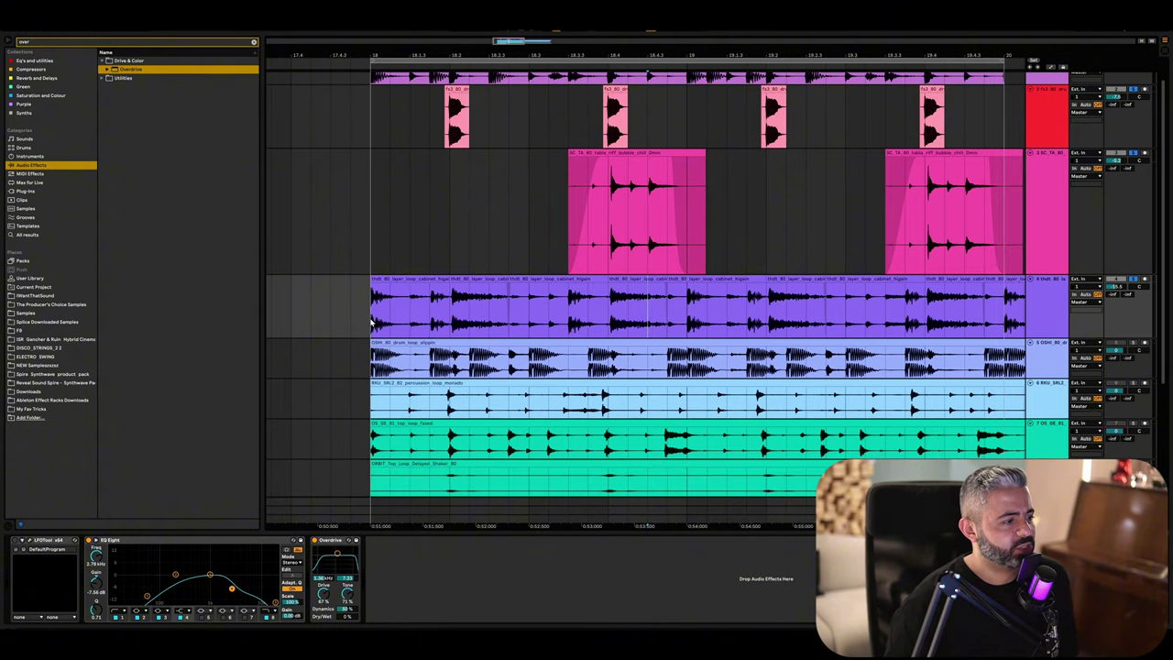
key(space)
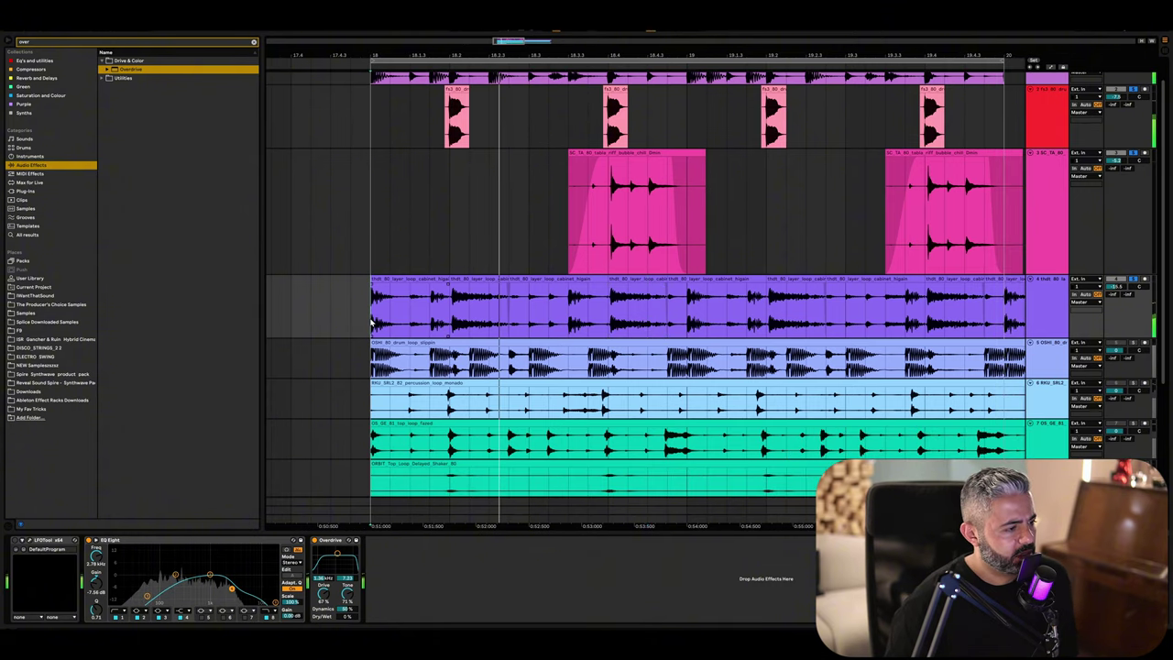
key(space)
drag(509, 312, 559, 312)
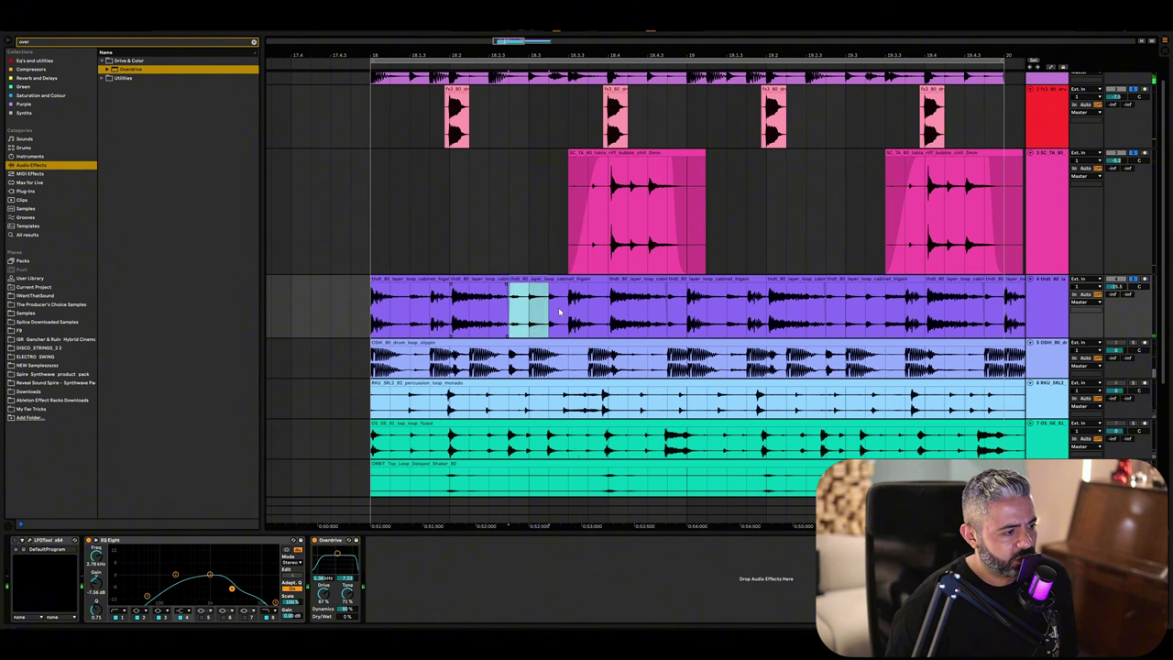
click(1047, 295)
key(super+d)
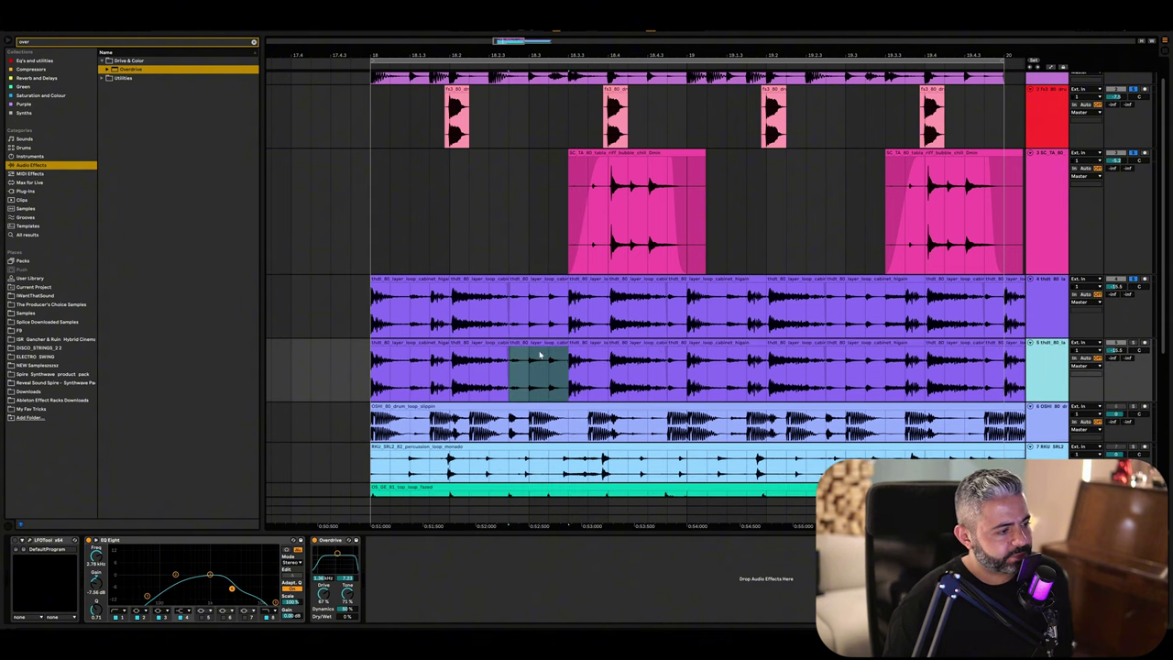
Step: Delete every clip on the duplicated track except the short segment ending where the first tabla clip begins
click(424, 343)
key(Delete)
click(475, 342)
key(Delete)
click(629, 341)
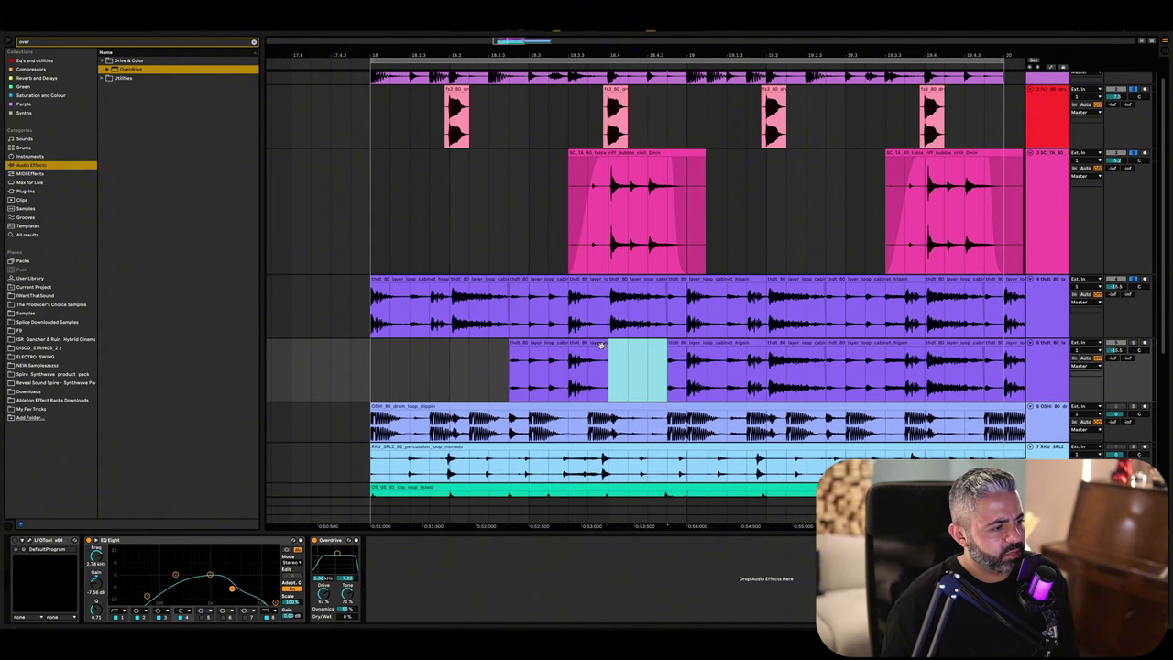
key(Delete)
click(599, 343)
key(Delete)
click(669, 343)
key(minus)
key(minus)
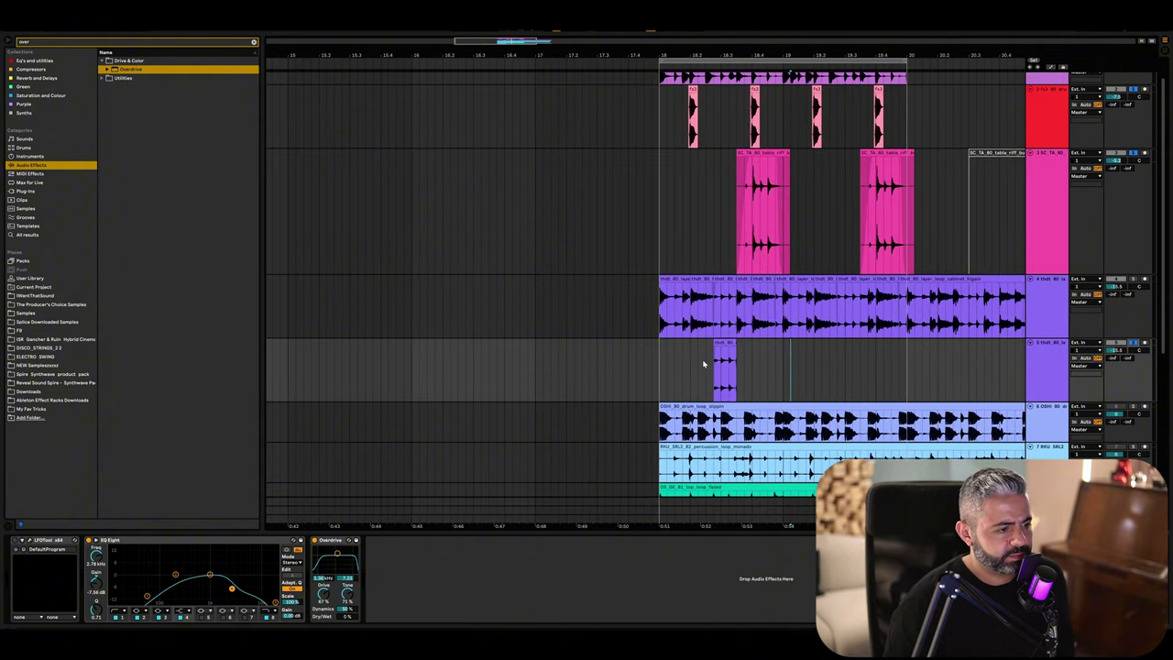
Step: Solo the duplicated track and listen to its isolated segment
key(space)
key(plus)
key(plus)
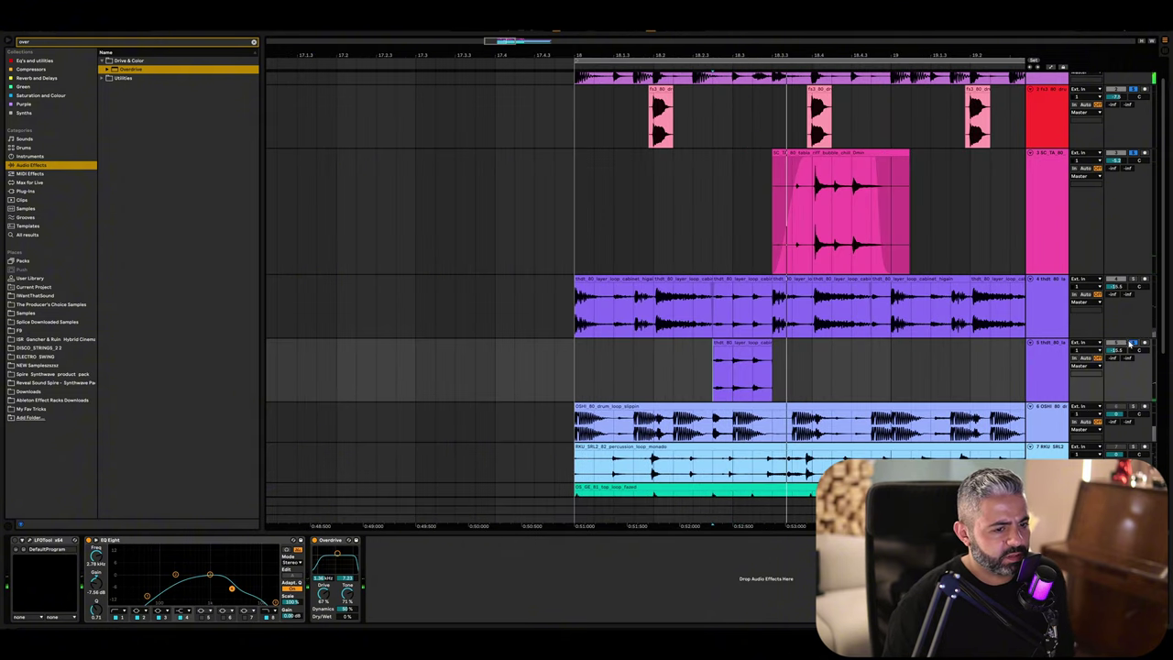
key(plus)
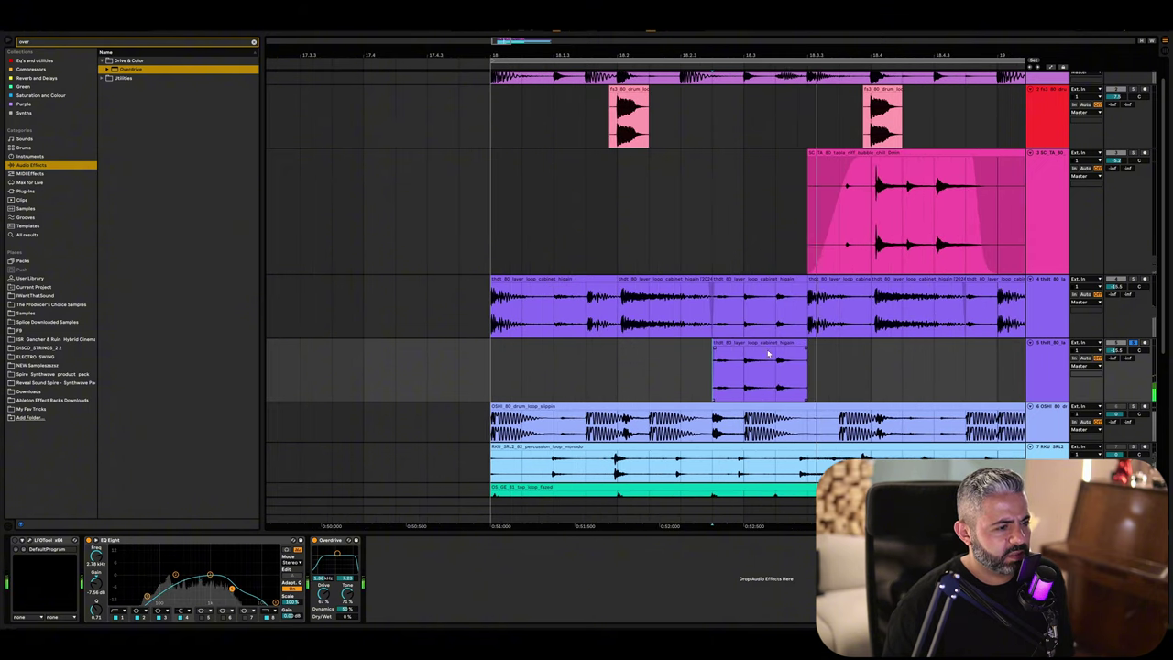
click(799, 345)
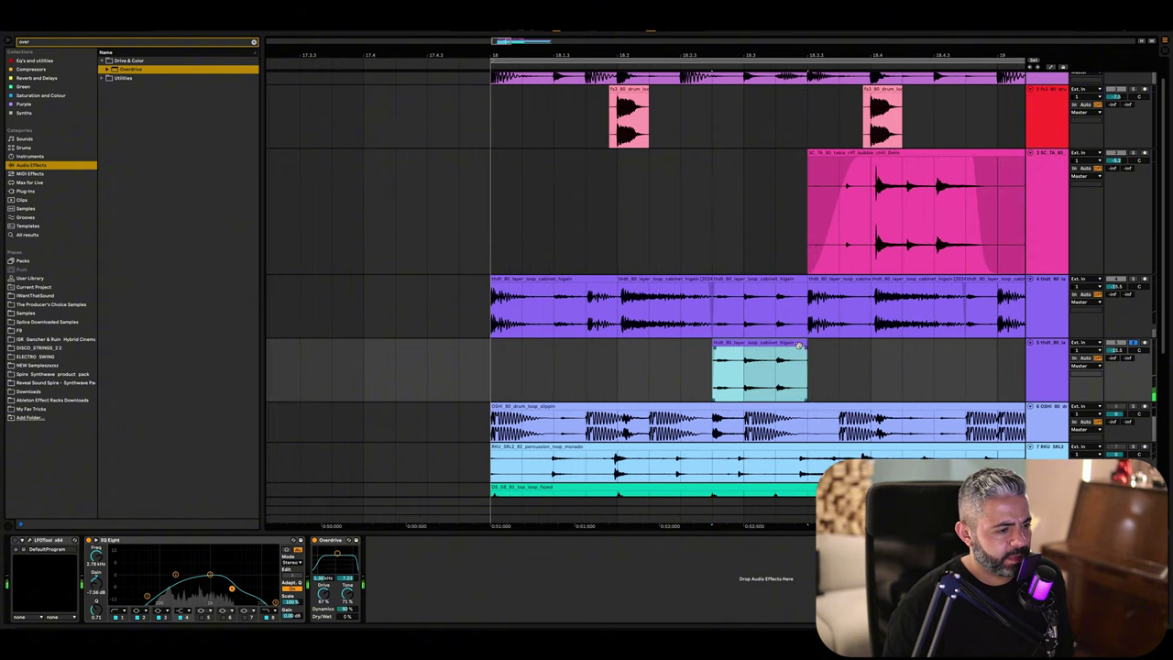
key(ctrl+d)
key(ctrl+z)
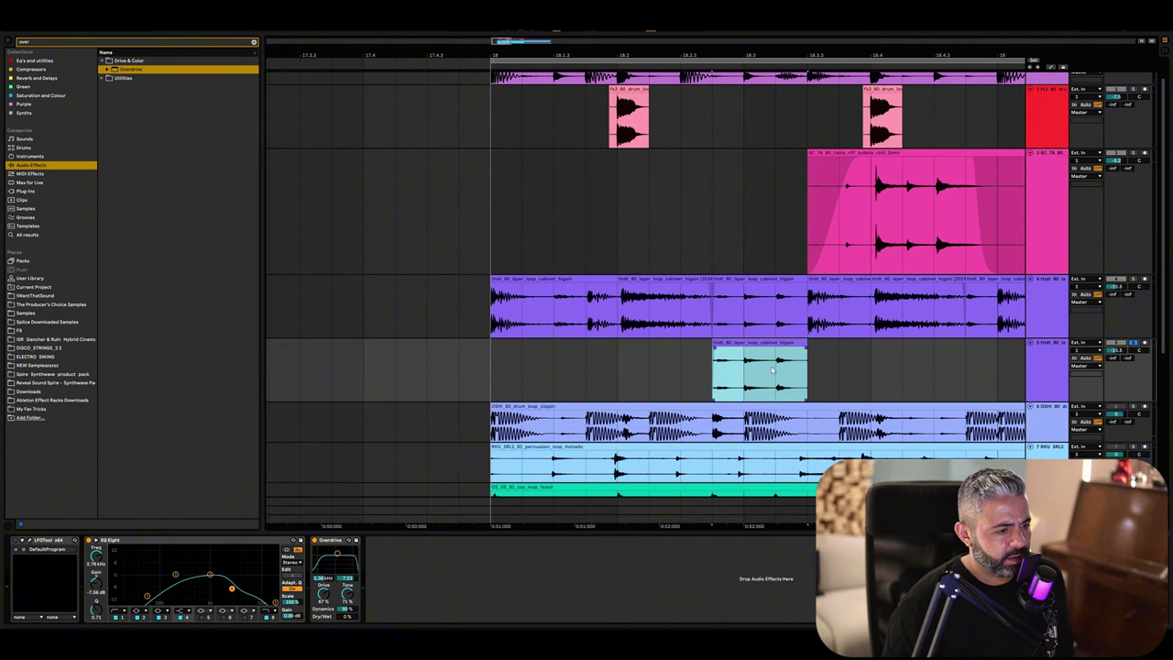
Step: Split the segment clip just before its last hit and repeat the pieces along the duplicated track
click(777, 366)
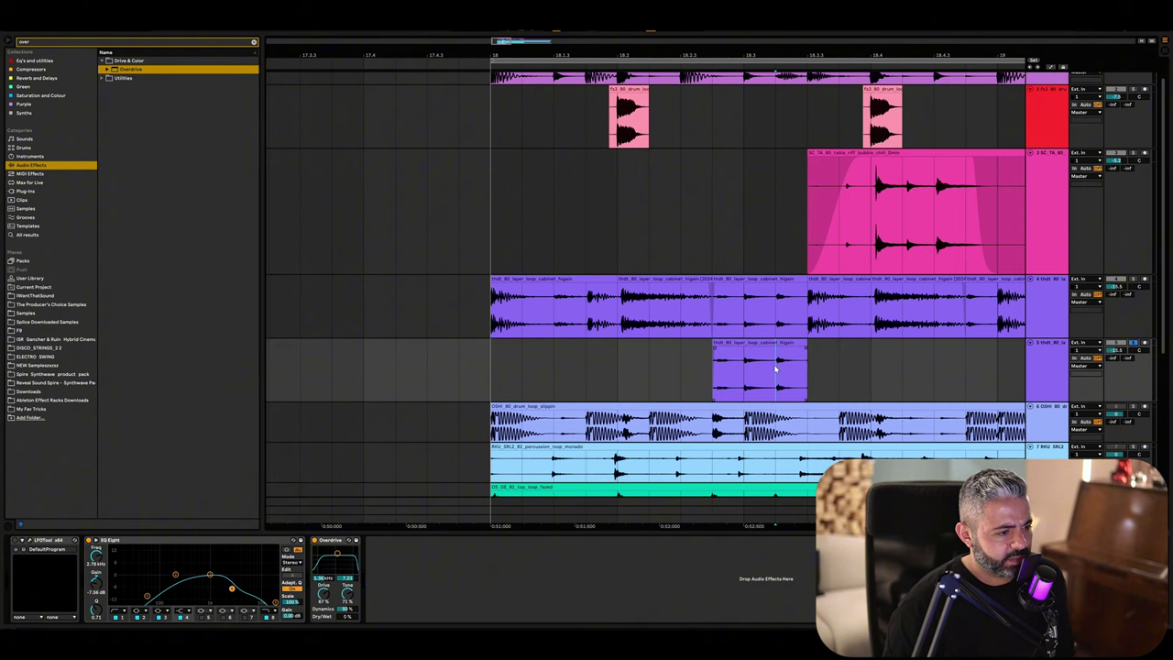
key(ctrl+e)
click(792, 344)
drag(793, 344, 515, 362)
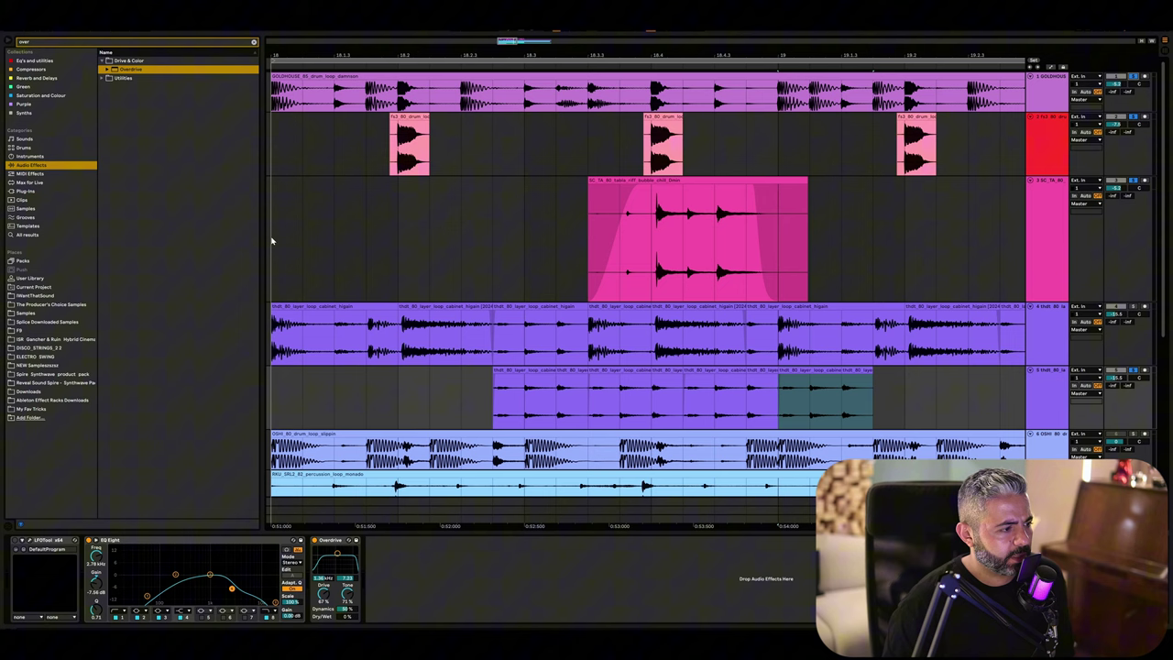
Step: Extend the repeated slices to fill the duplicated track from bar 18 and delete the excess beyond bar 20
click(303, 247)
key(space)
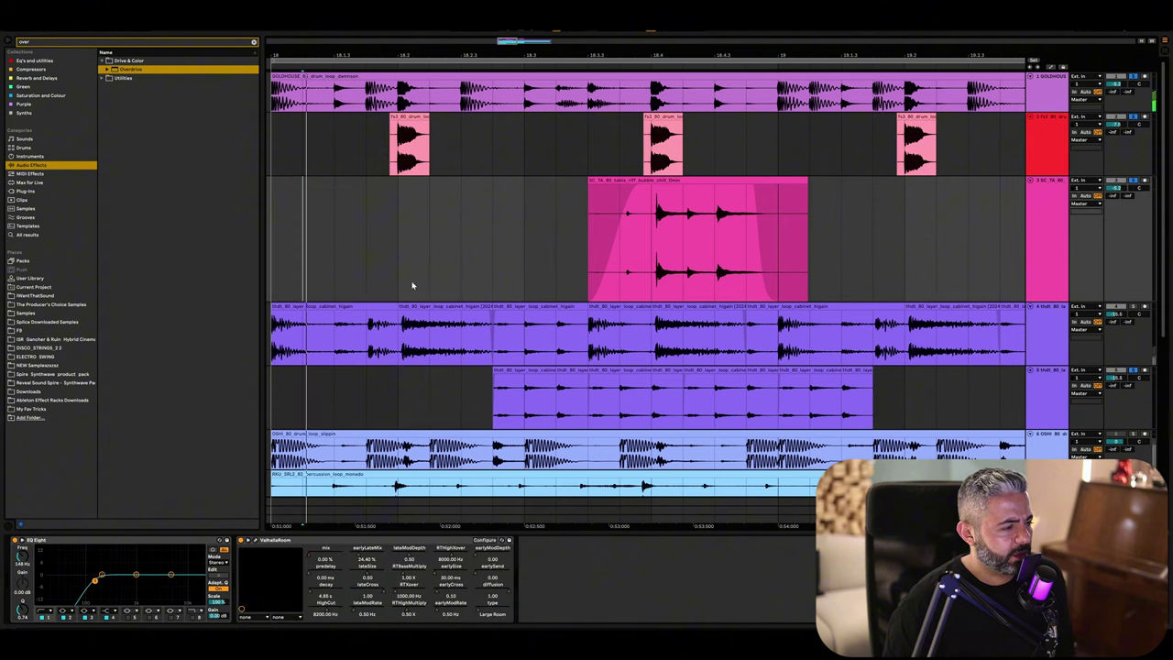
click(537, 377)
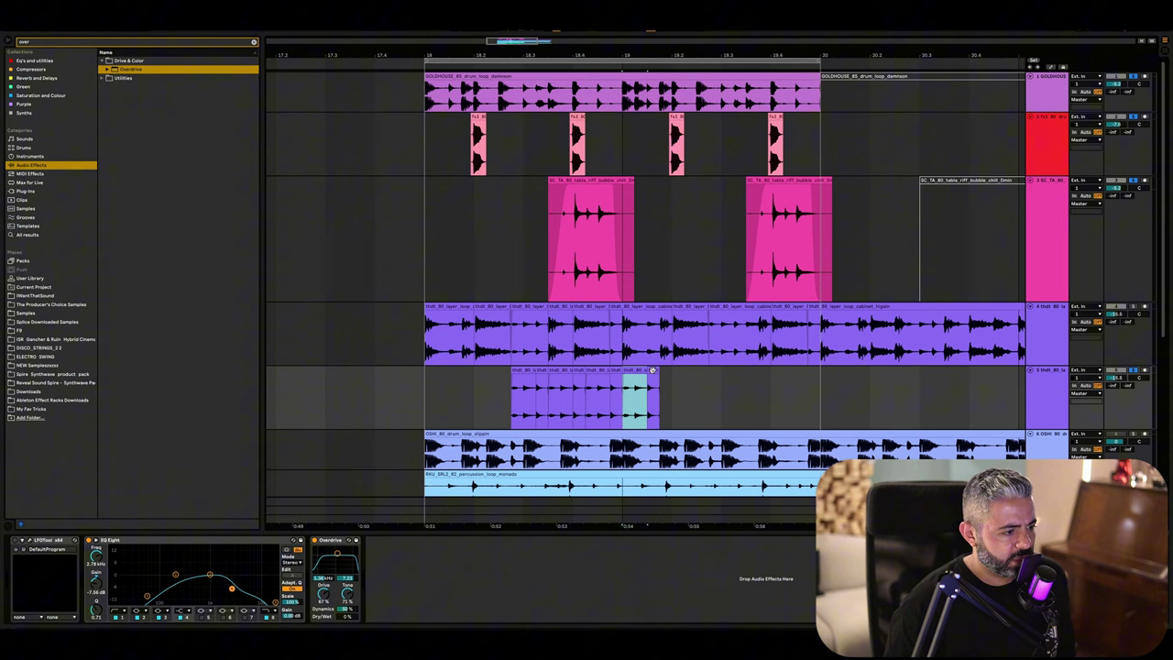
click(653, 371)
shift+click(529, 371)
drag(543, 372, 472, 371)
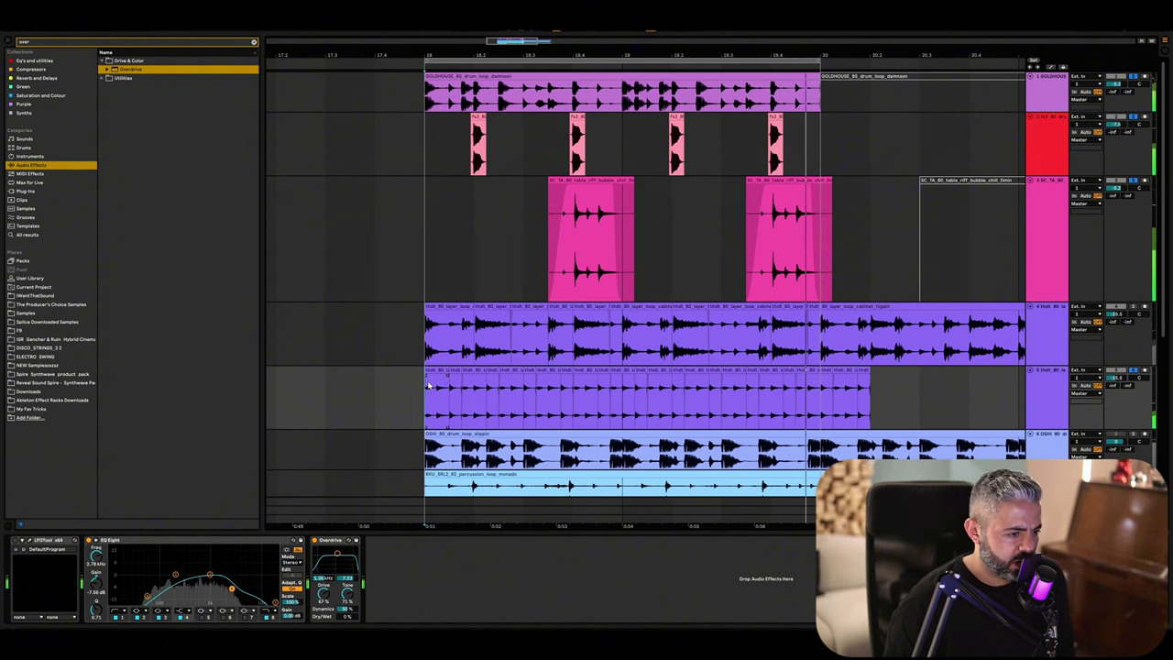
drag(819, 403, 895, 400)
key(Delete)
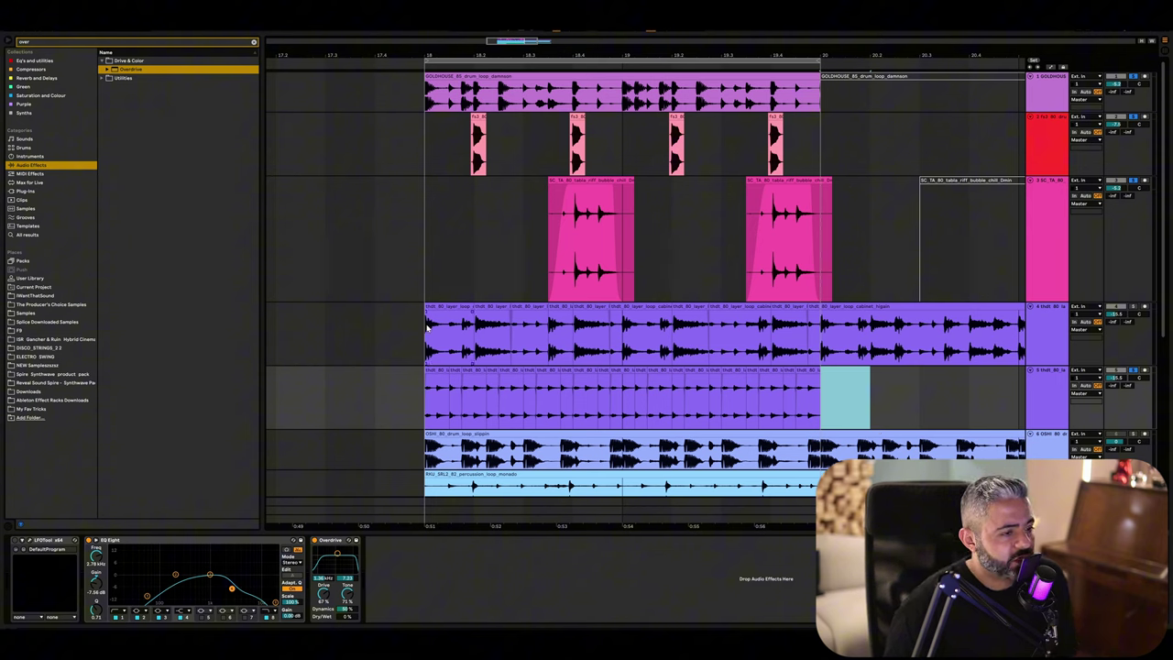
Step: Deactivate all clips on the original cabinet layer loop track and play the mix with the sliced loop from bar 18
drag(427, 327, 821, 328)
key(0)
click(836, 306)
key(0)
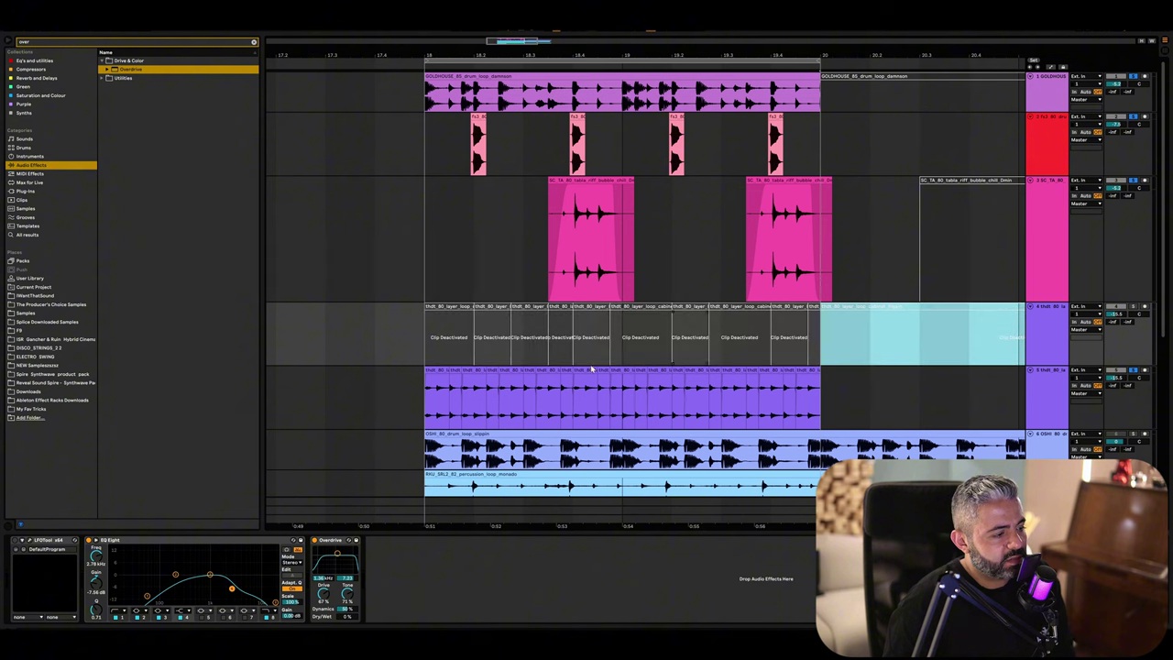
click(419, 396)
key(space)
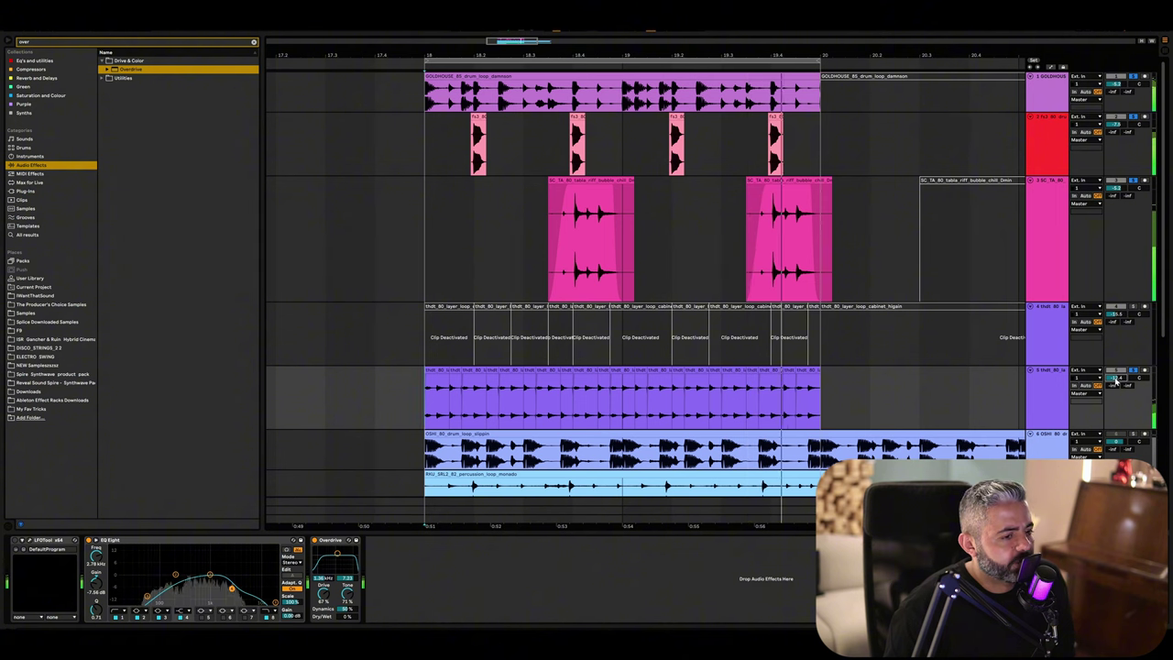
Step: Load the Sidechain 1 preset in LFOTool on the duplicated loop track and toggle the track's solo state
click(1053, 386)
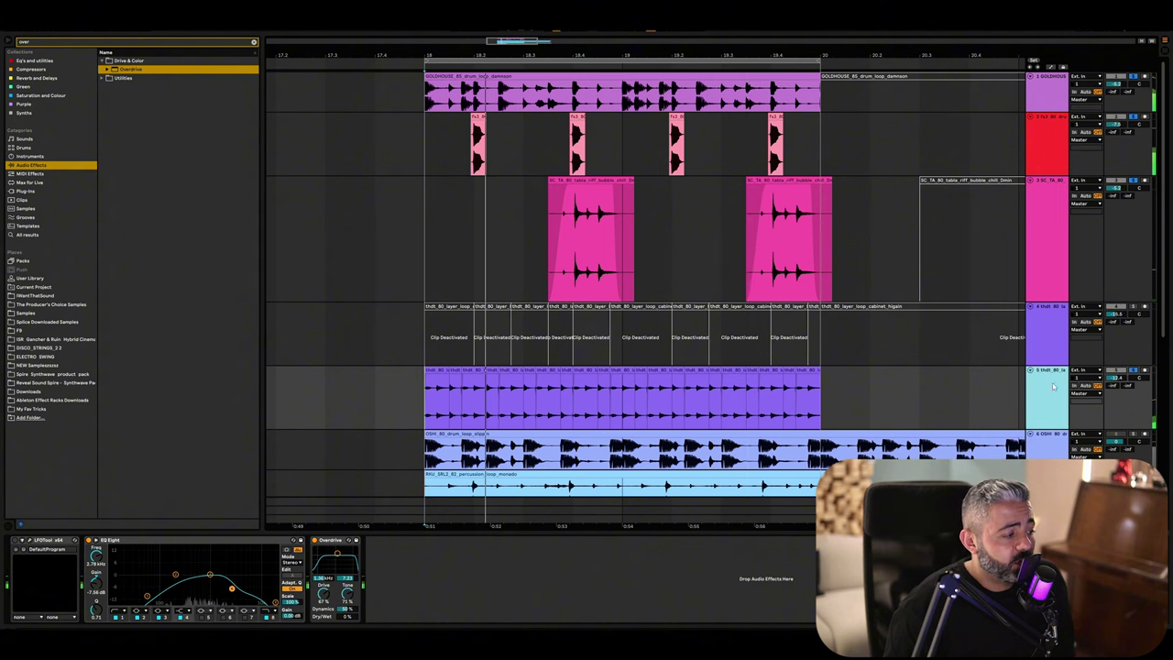
click(30, 540)
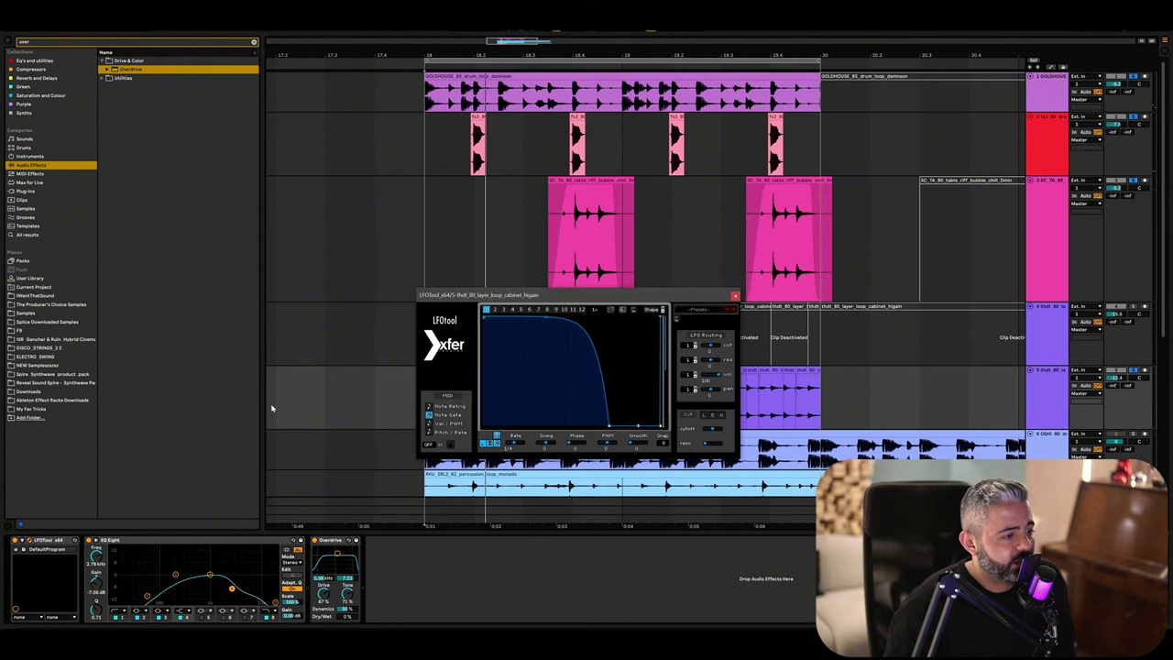
click(701, 310)
mouse_move(703, 411)
click(779, 413)
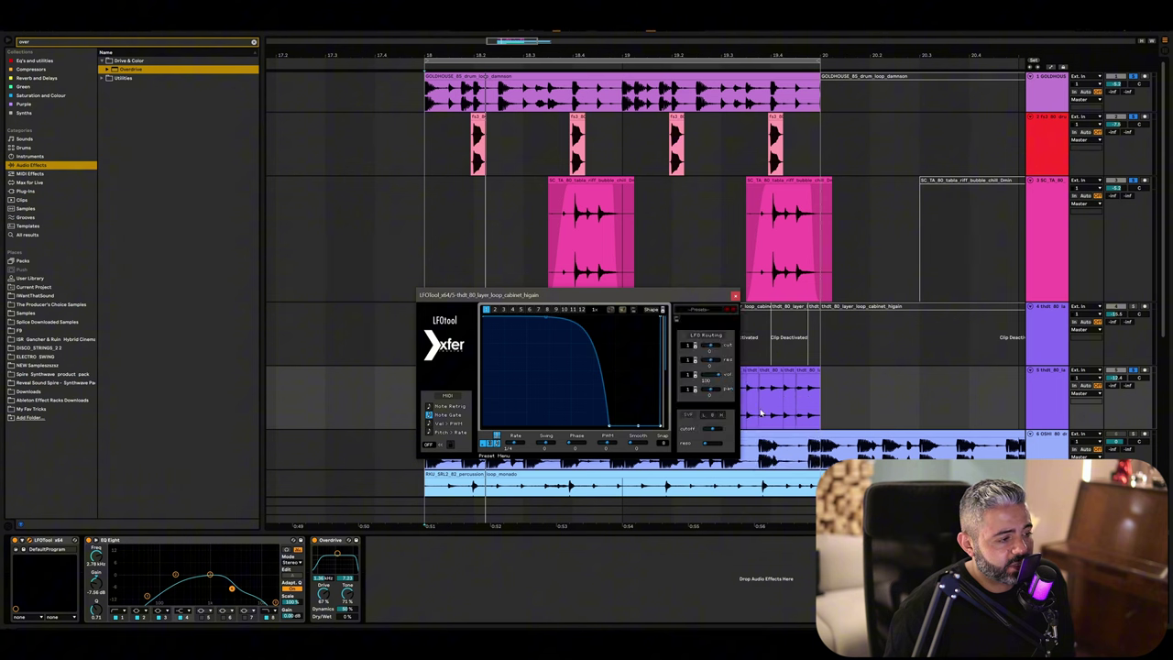
click(1134, 373)
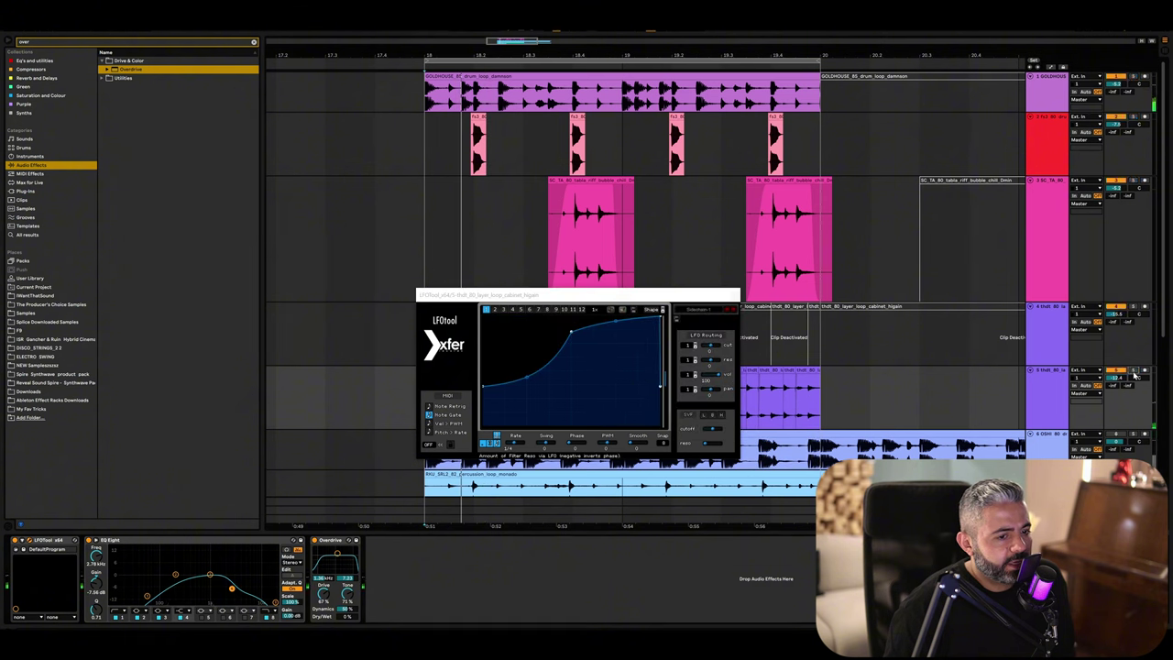
Step: Reshape the LFOTool volume curve on the soloed sliced loop so it rises steeply from zero to full level during playback
drag(591, 295, 544, 456)
key(space)
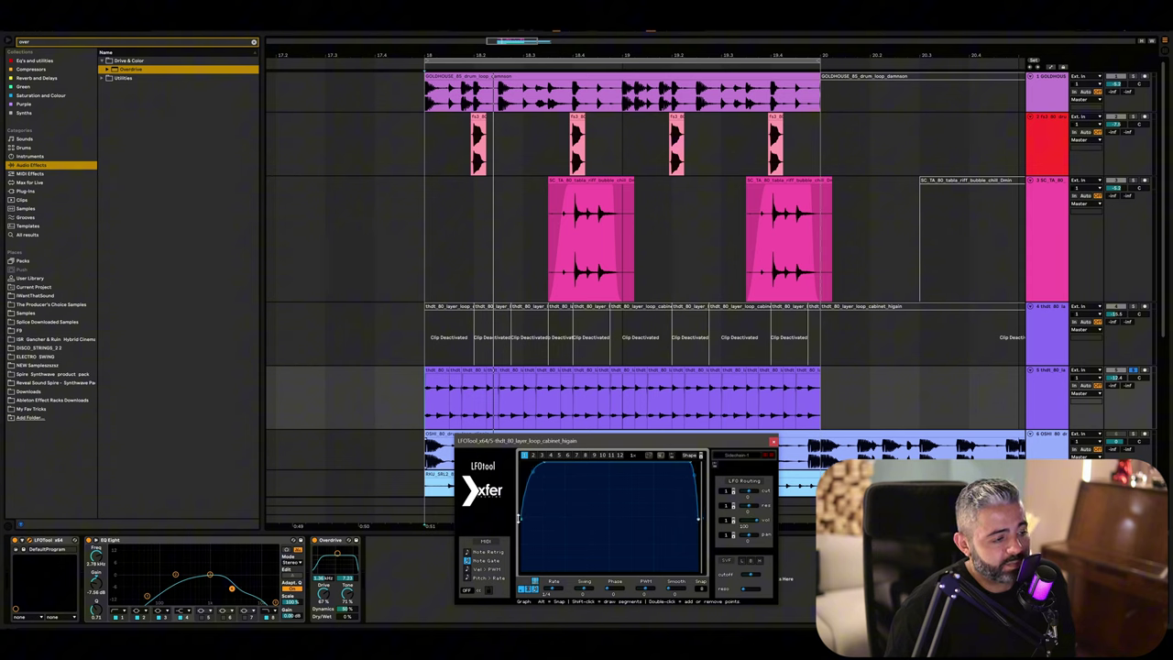
key(space)
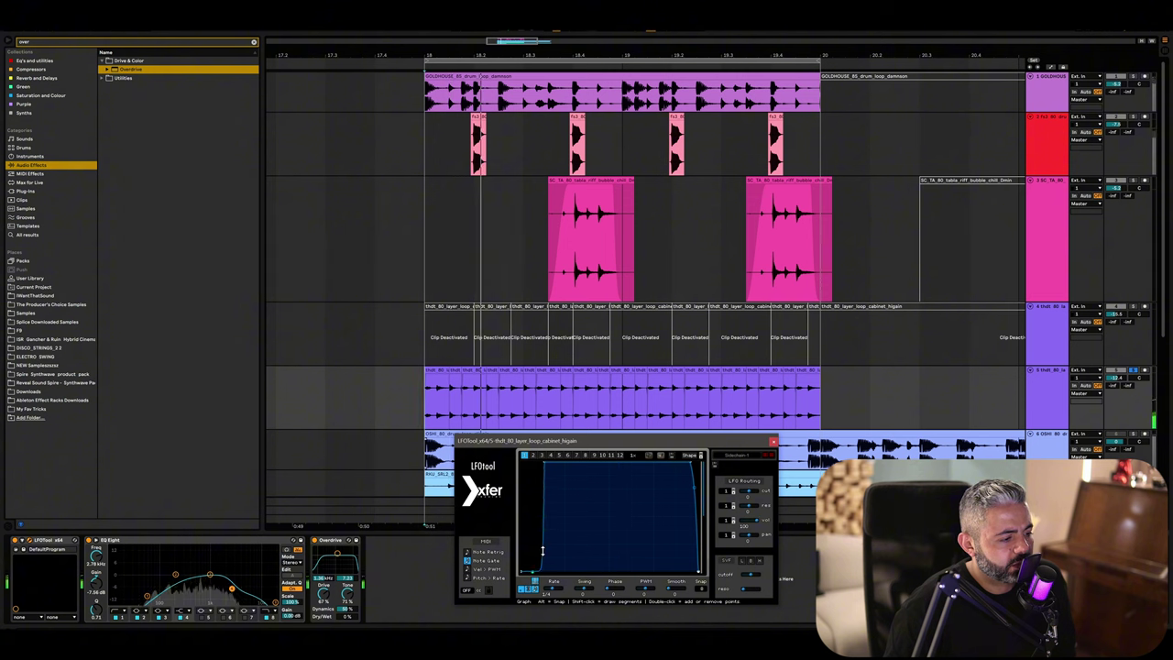
drag(533, 516, 568, 461)
drag(545, 561, 576, 501)
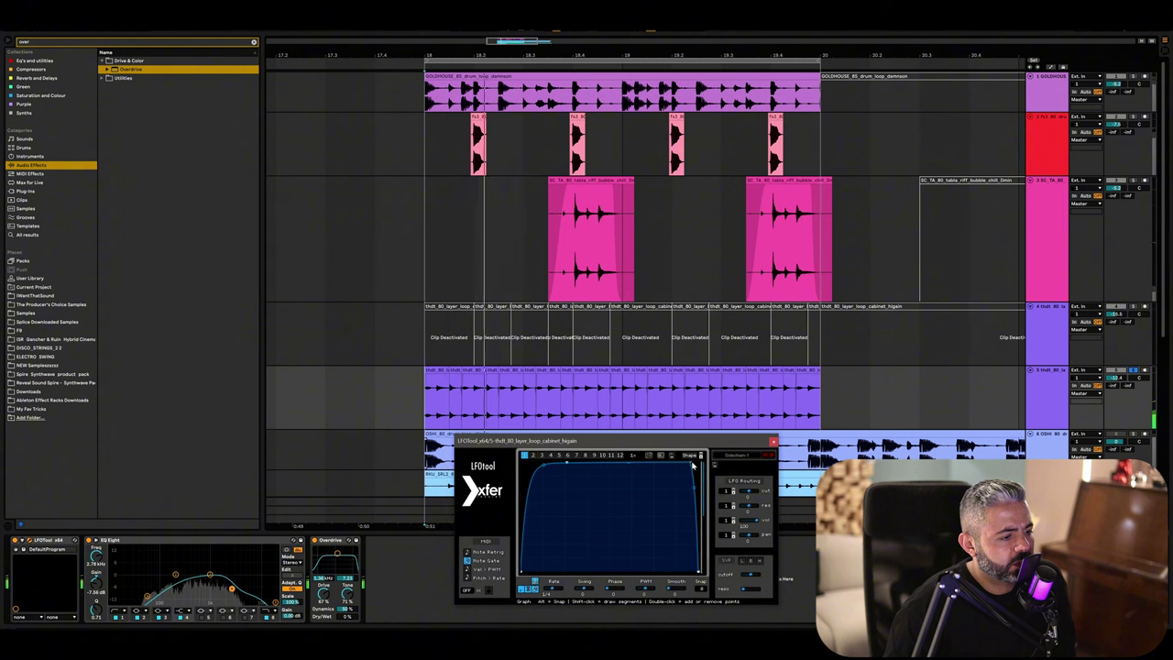
Step: Unsolo the sliced loop track, compare the mix with LFOTool bypassed and enabled, and close the plug-in window
click(1133, 371)
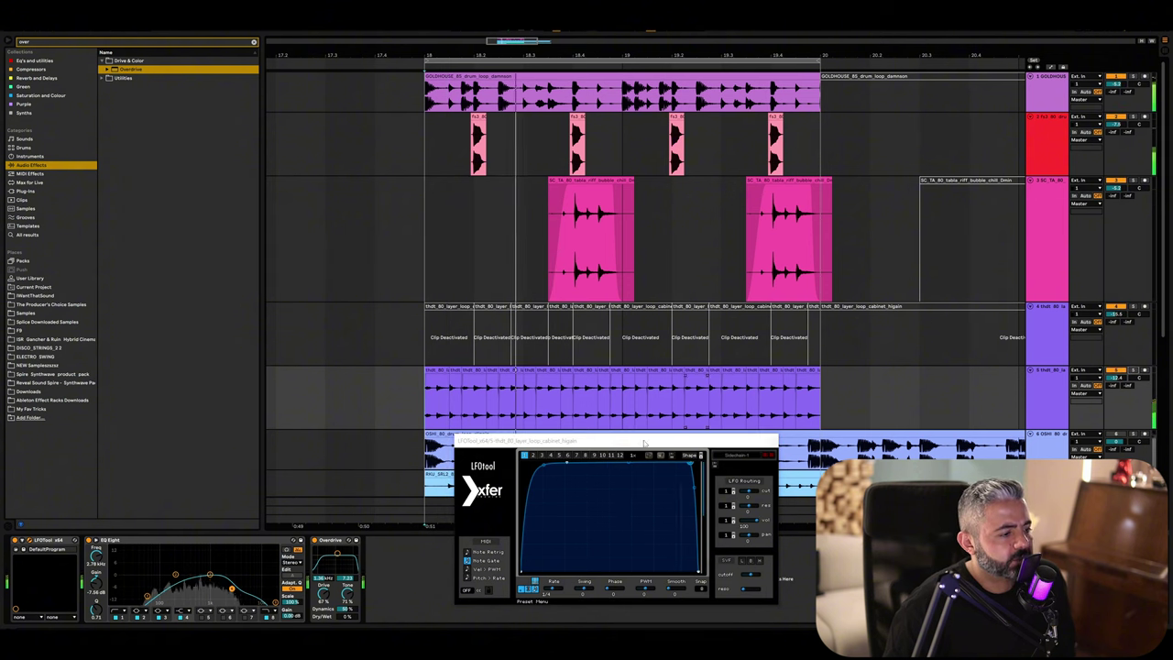
drag(543, 466, 548, 465)
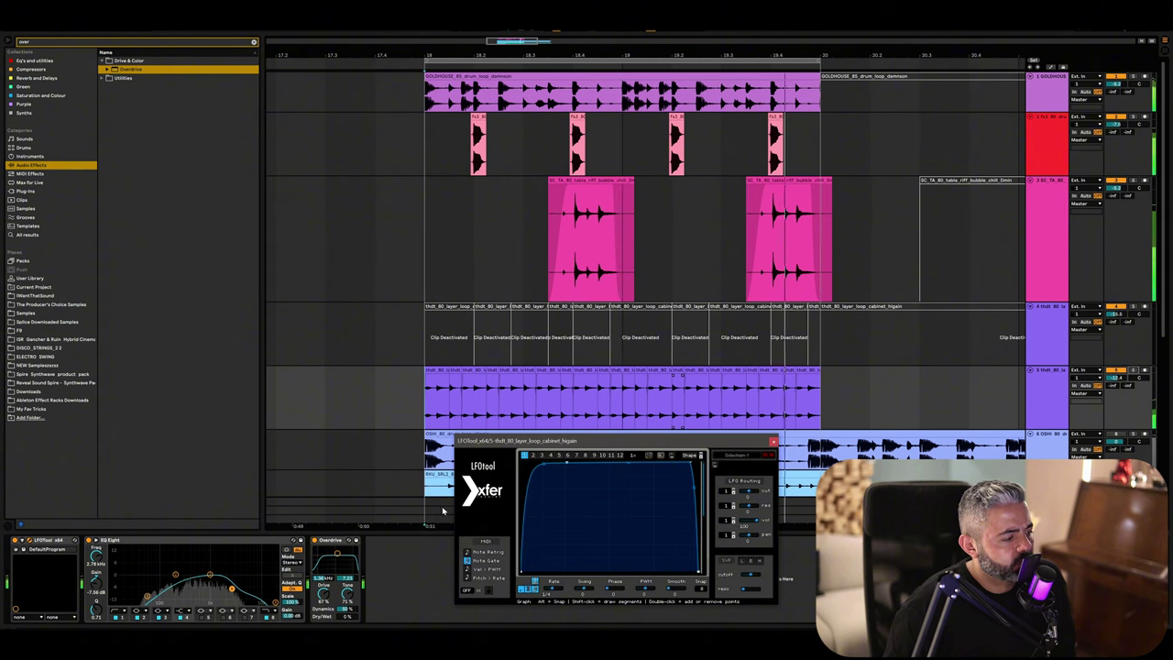
click(14, 541)
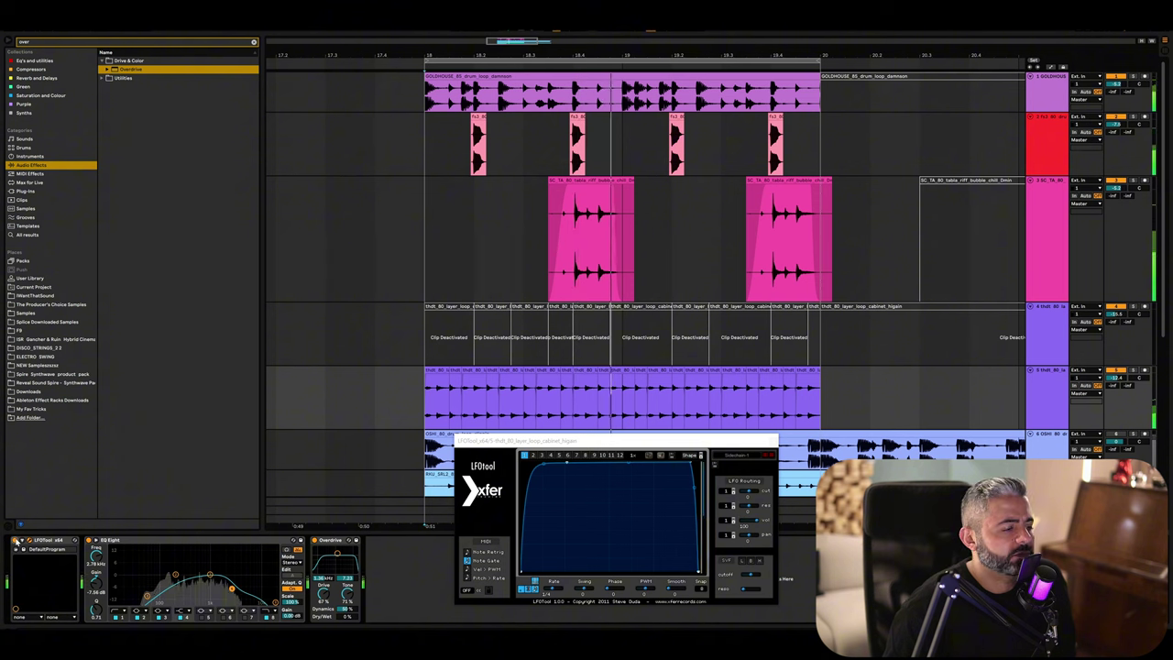
click(15, 541)
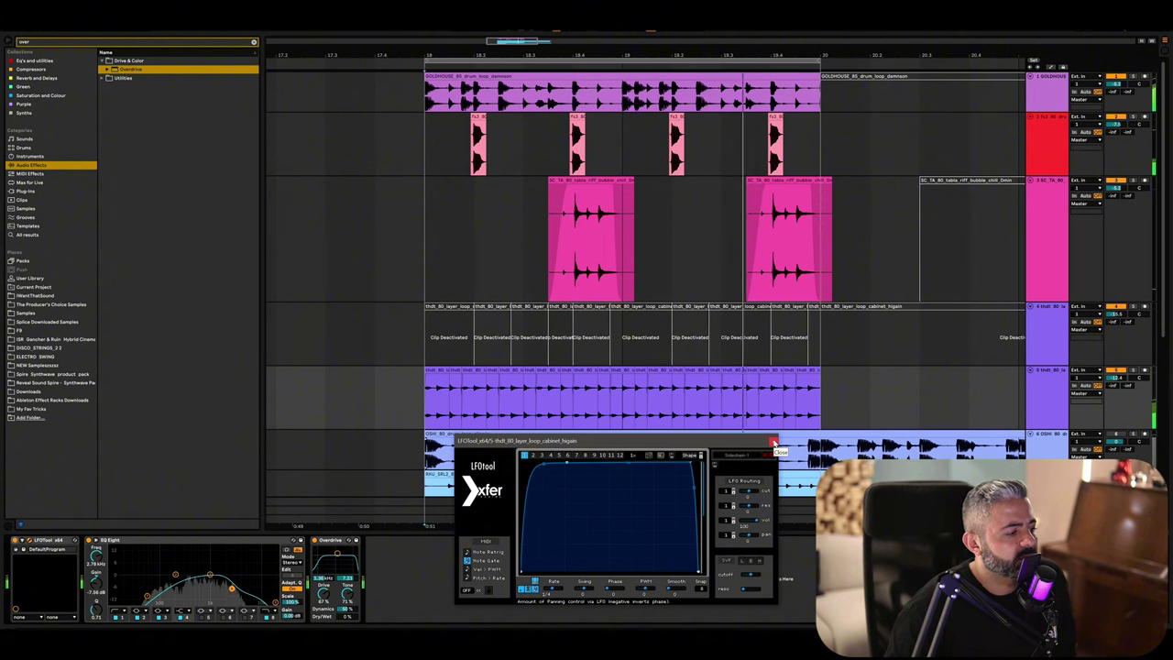
click(772, 441)
Step: Add a Utility device after Overdrive on the sliced cabinet loop track
click(1061, 392)
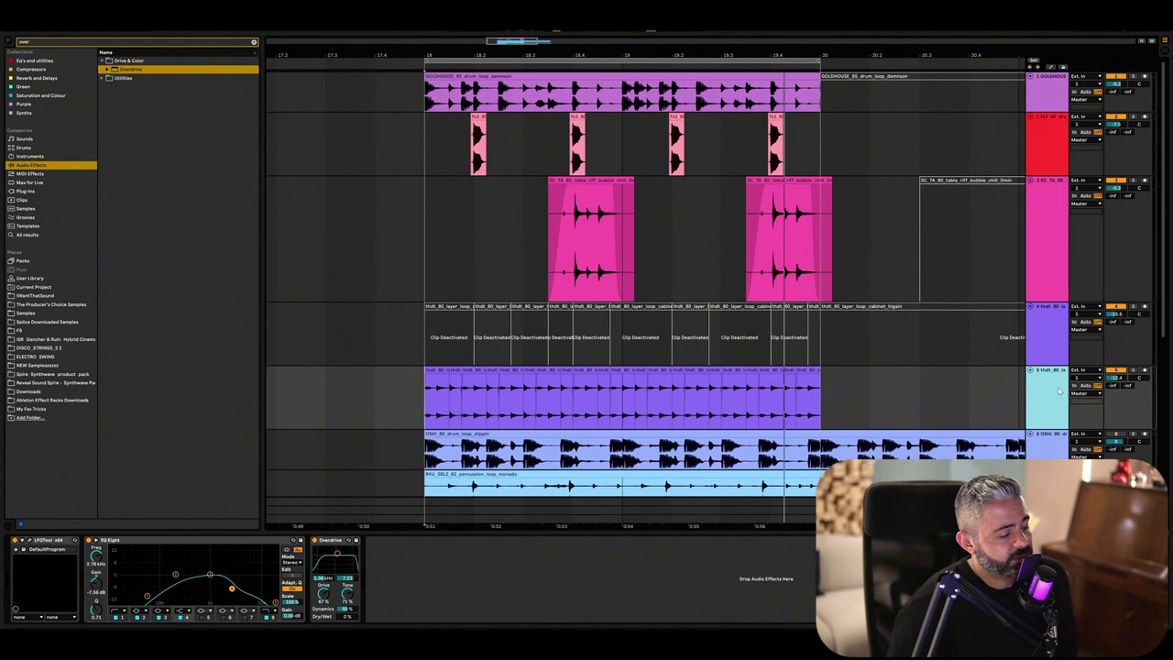
click(254, 43)
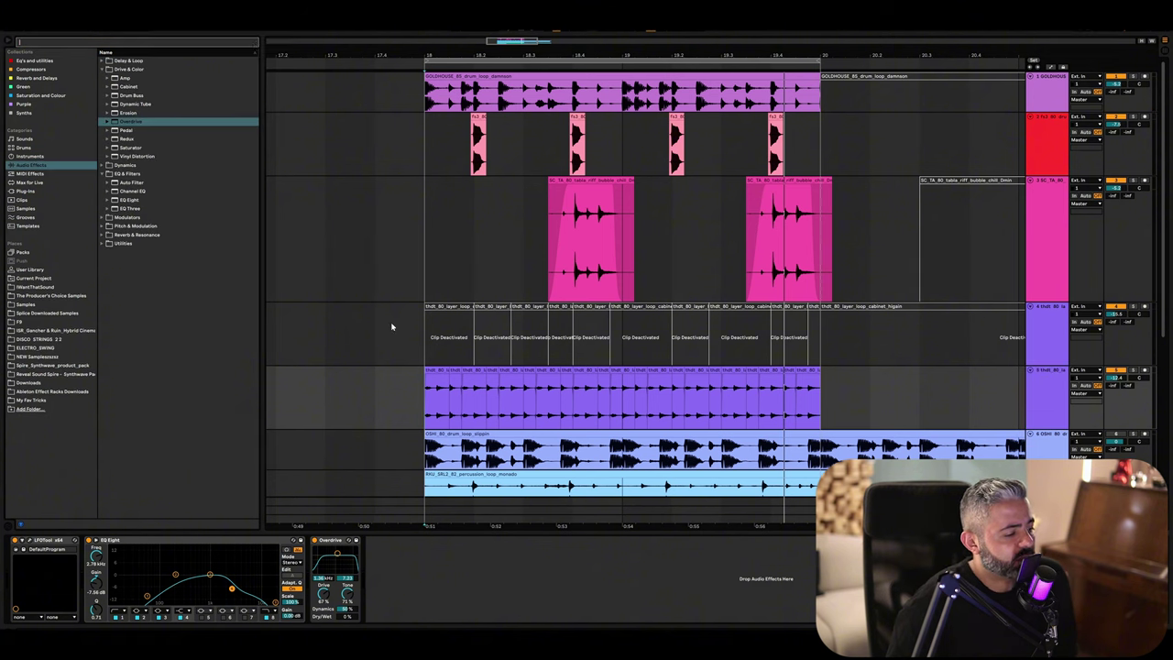
click(33, 61)
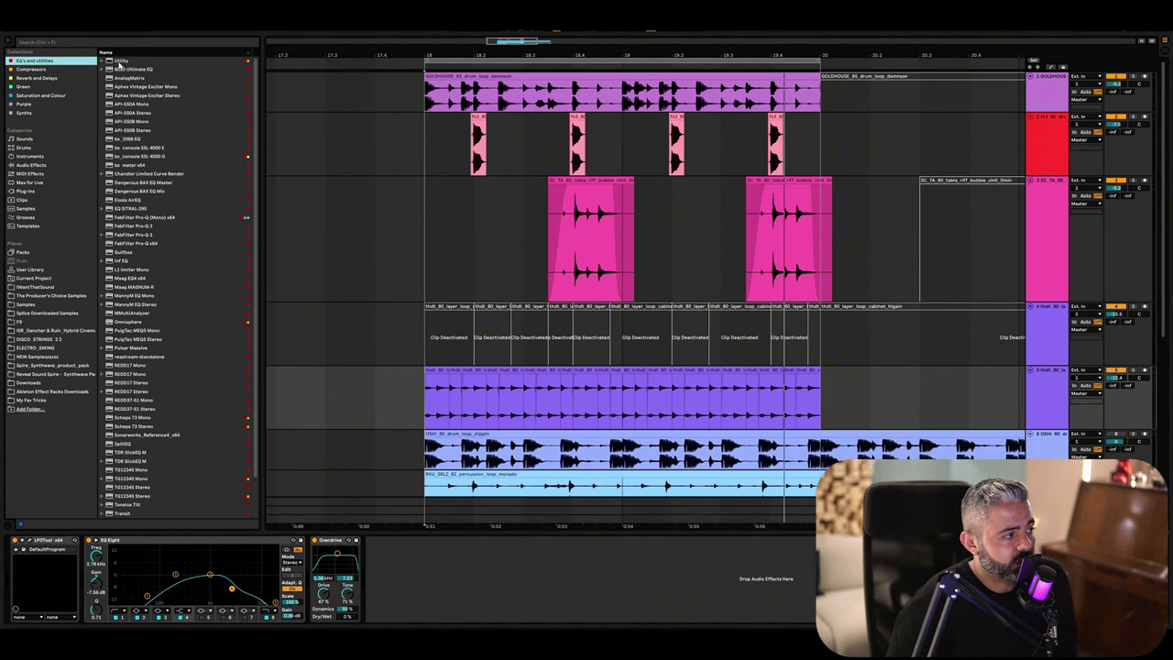
drag(412, 564, 417, 555)
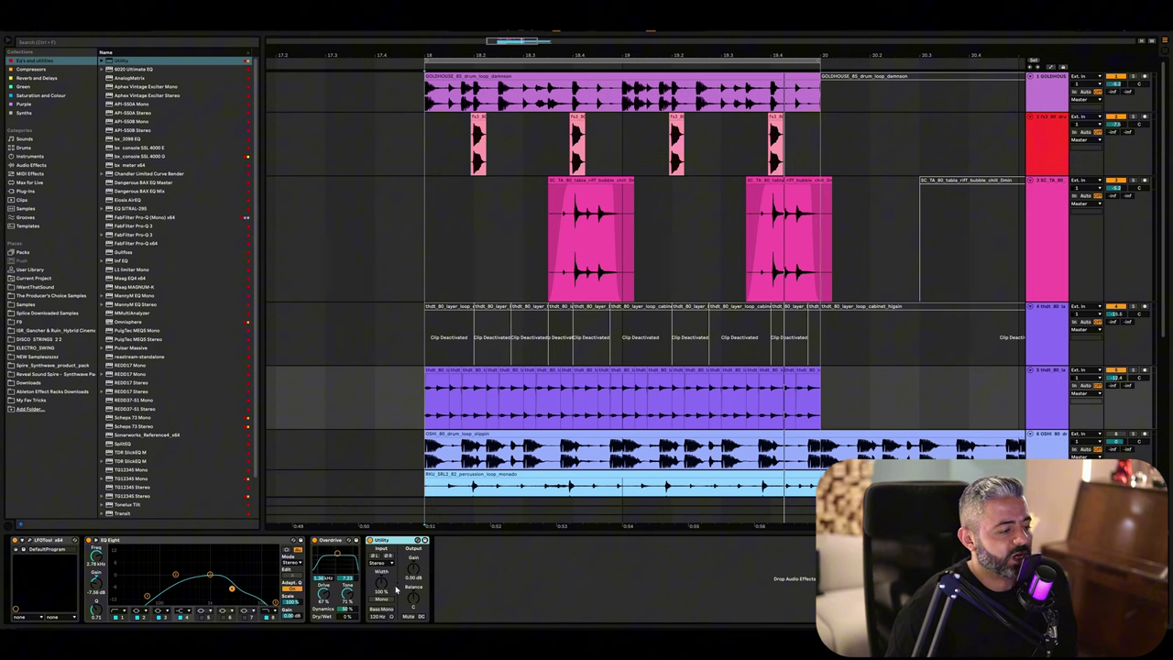
Step: Solo the sliced loop track during playback and raise the Utility's stereo width to about 305%
key(space)
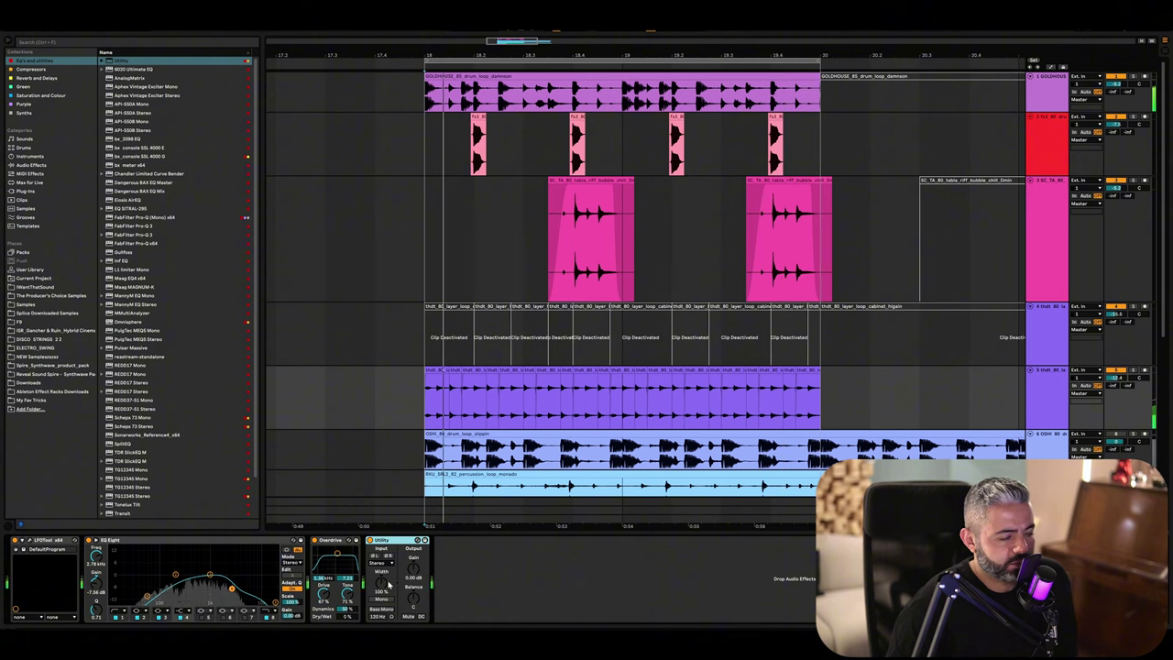
click(1134, 370)
key(space)
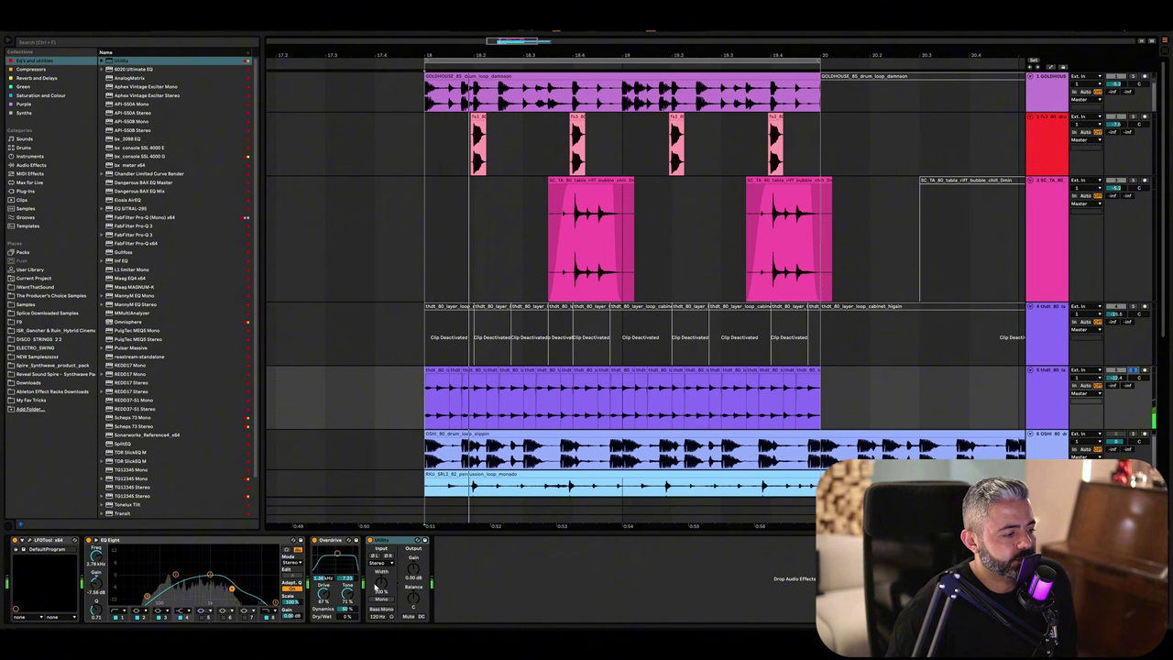
drag(381, 584, 381, 521)
Step: Add Ozone 8 Imager after the Utility and reposition its window clear of the device chain
click(122, 43)
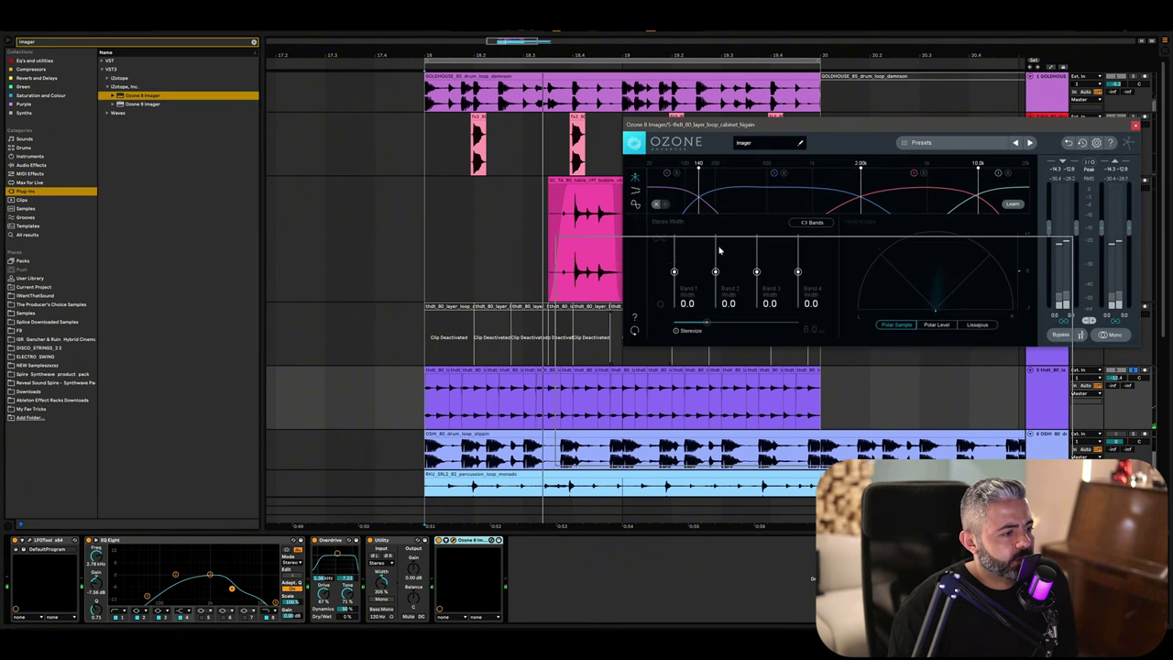
drag(786, 129, 722, 264)
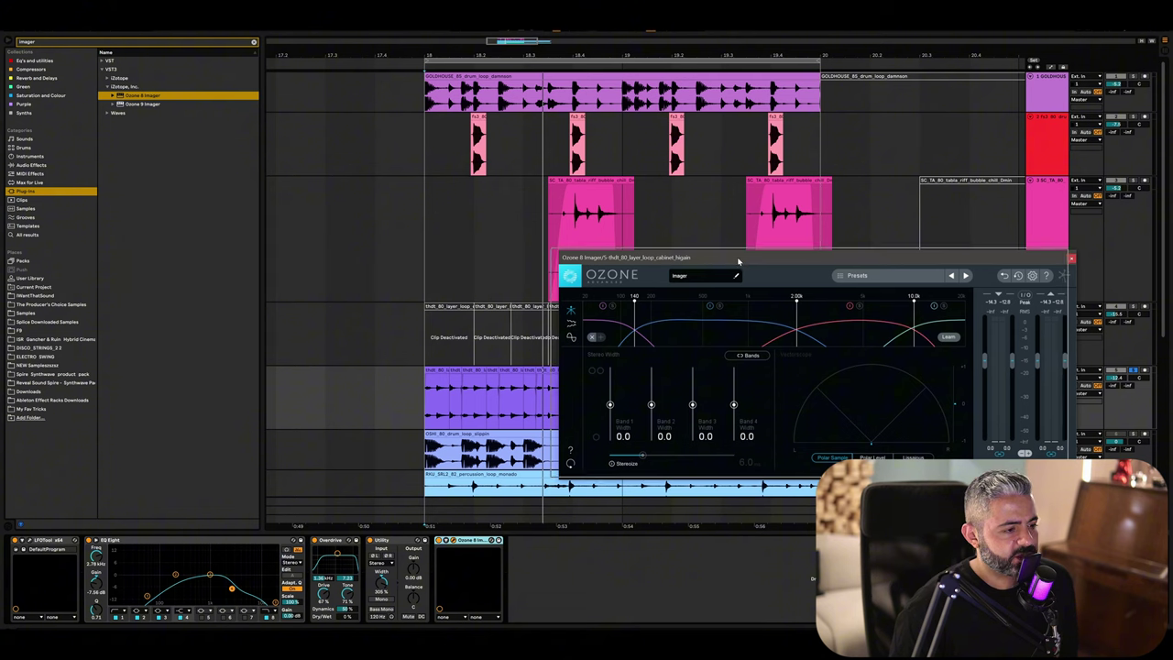
drag(744, 266, 737, 260)
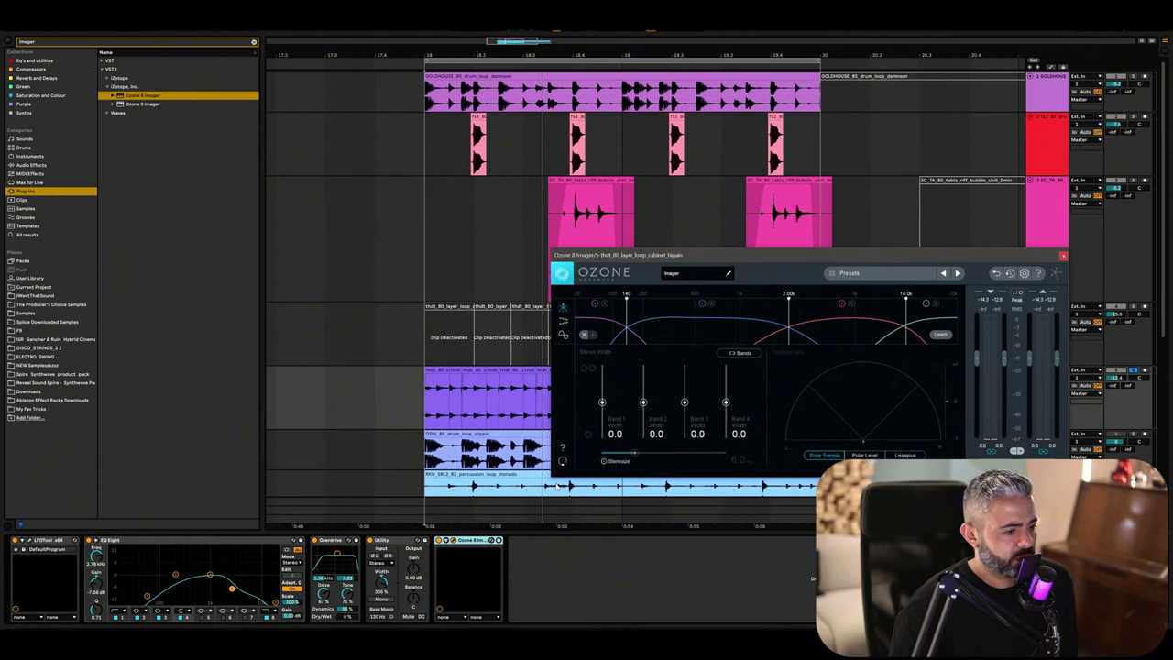
Step: Set the Utility's width to 400% and audition the sliced loop soloed and in the full mix from bar 18
click(382, 583)
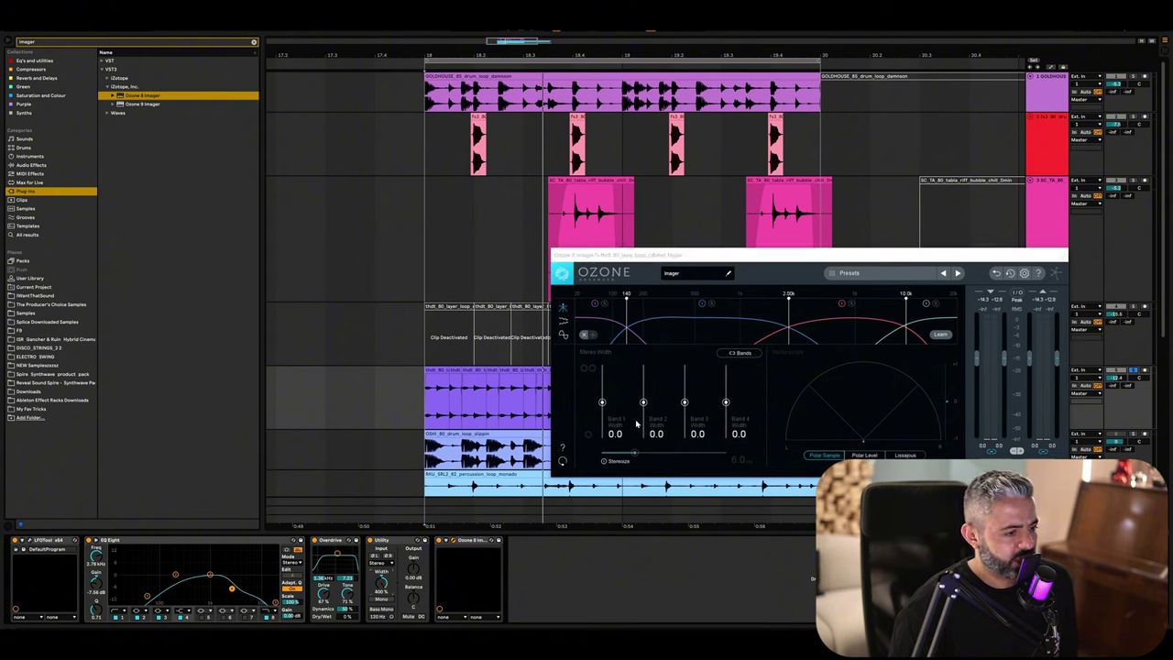
key(space)
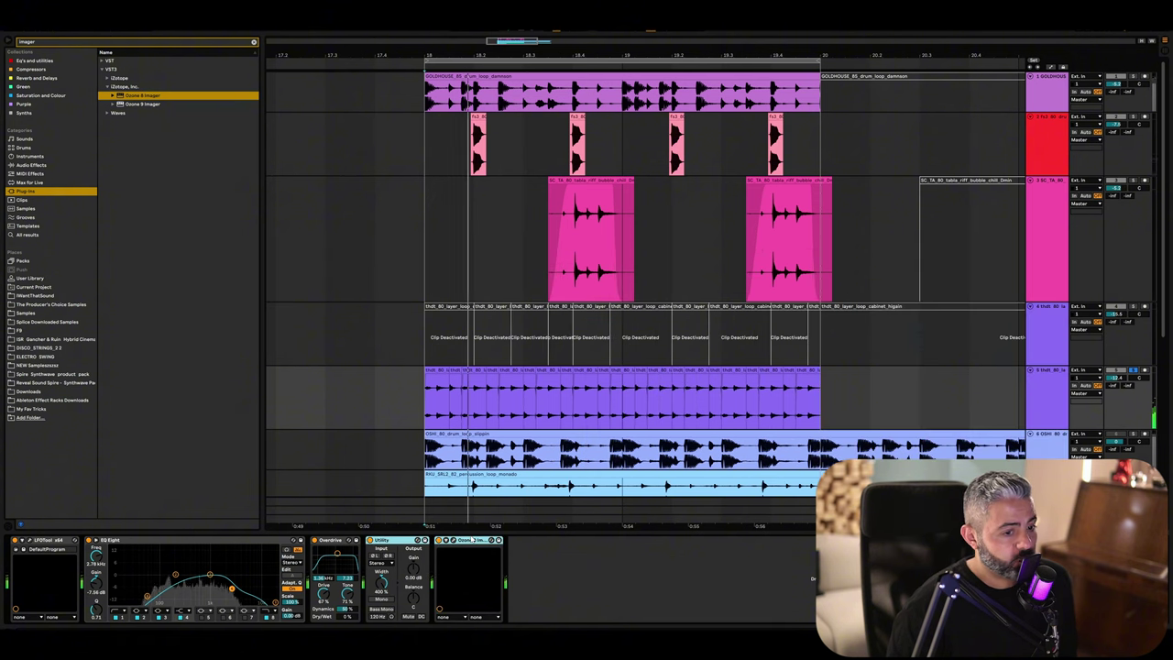
click(1134, 371)
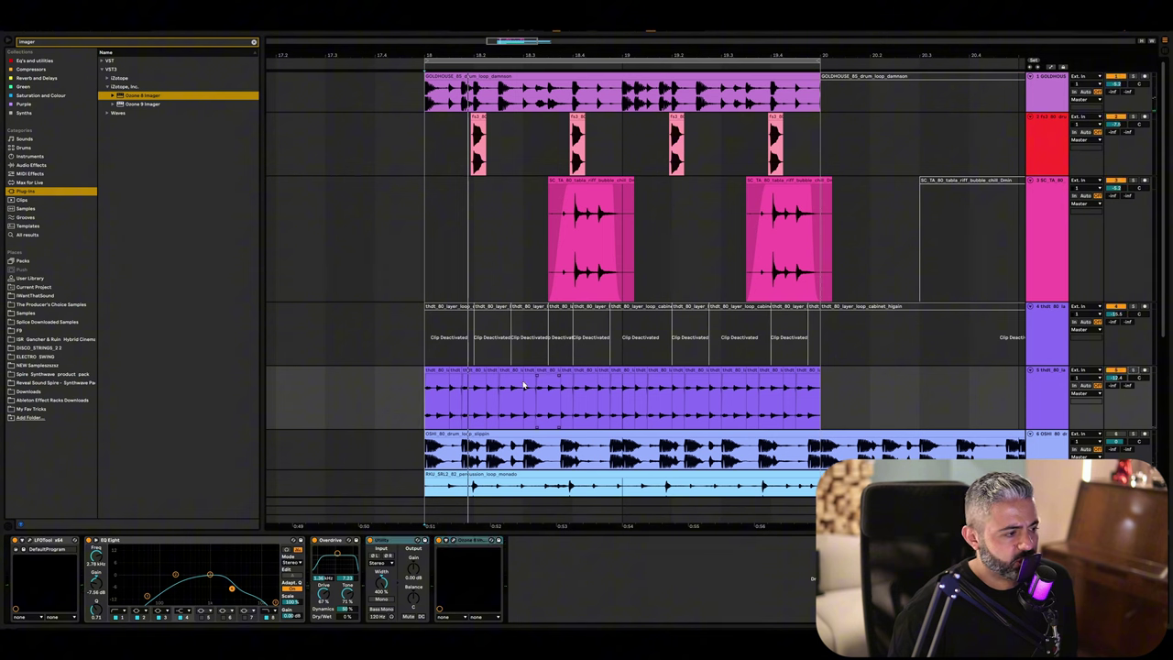
click(425, 394)
key(space)
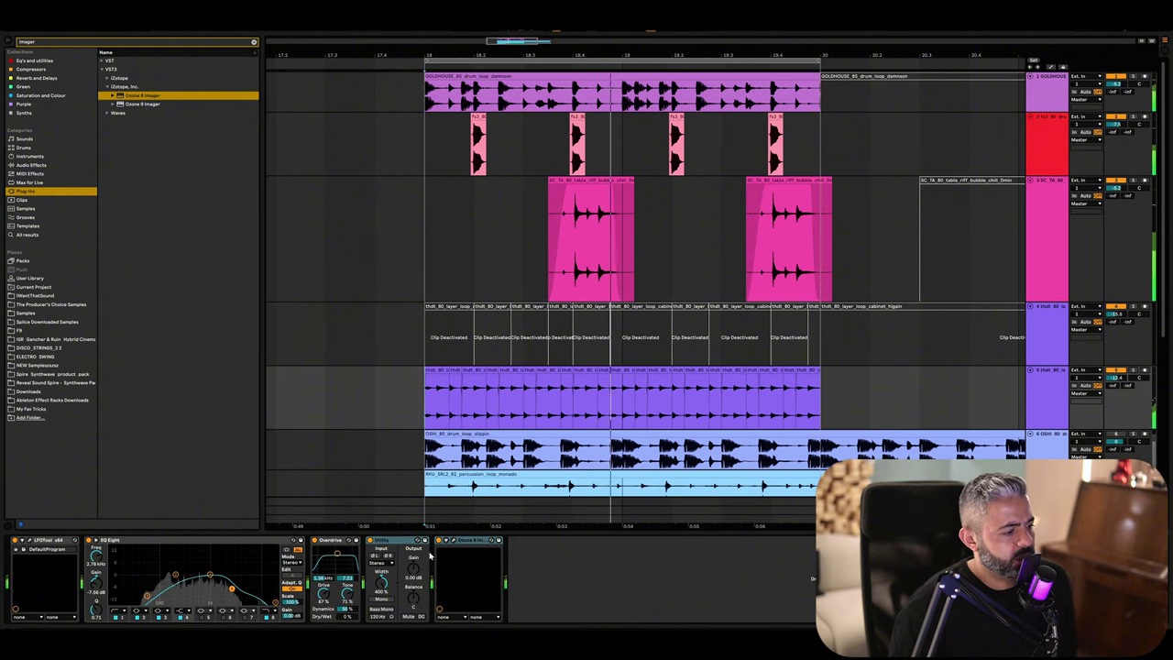
Step: Reduce the Utility's width and, in Ozone 8 Imager, enable Stereoize and widen Band 2 to about 39 and Band 3 to about 33
drag(377, 585, 377, 592)
key(space)
click(454, 540)
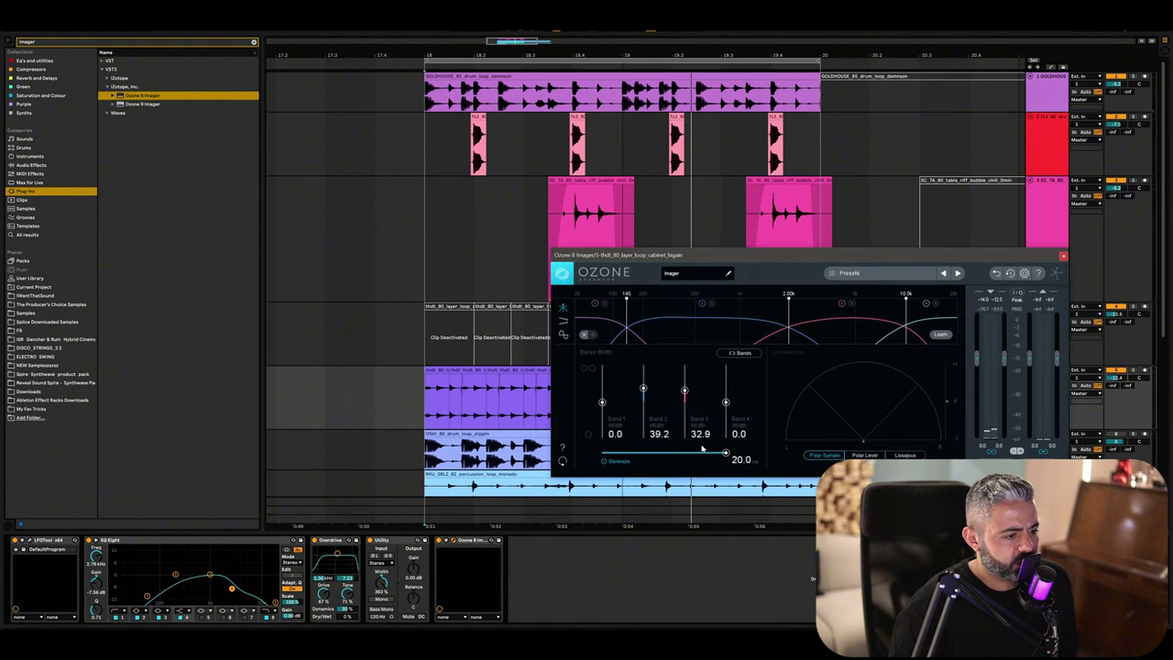
key(space)
drag(726, 452, 702, 453)
drag(686, 393, 644, 393)
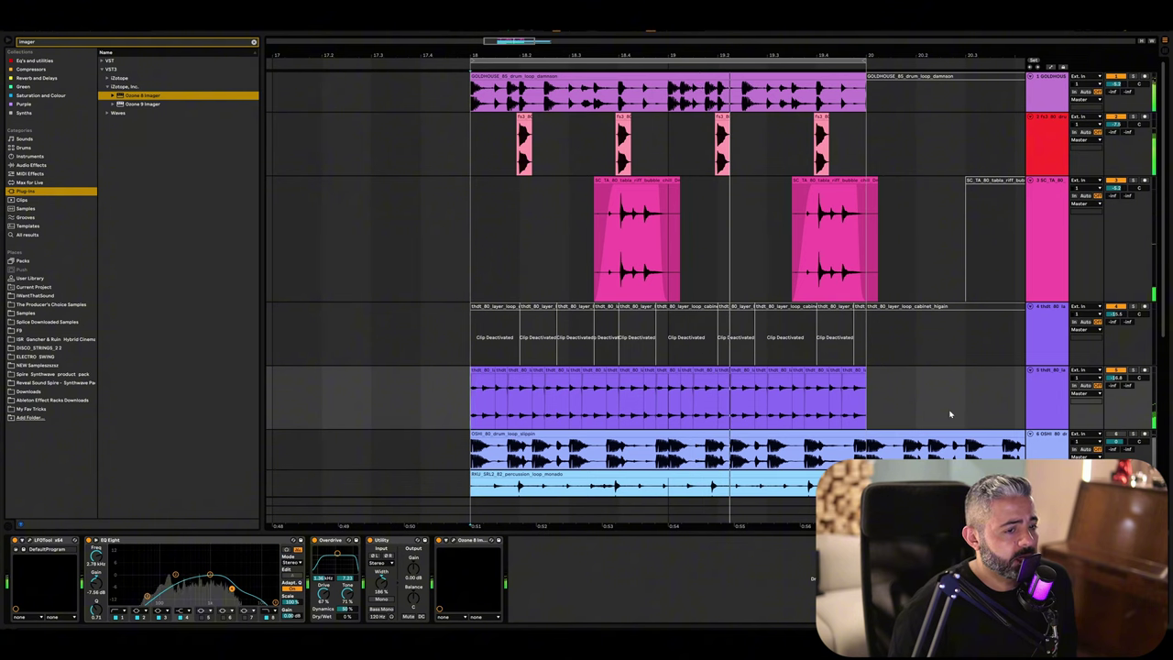
Step: Deactivate tracks 2 to 5 together and play the original drum loop alone from bar 18
click(1052, 144)
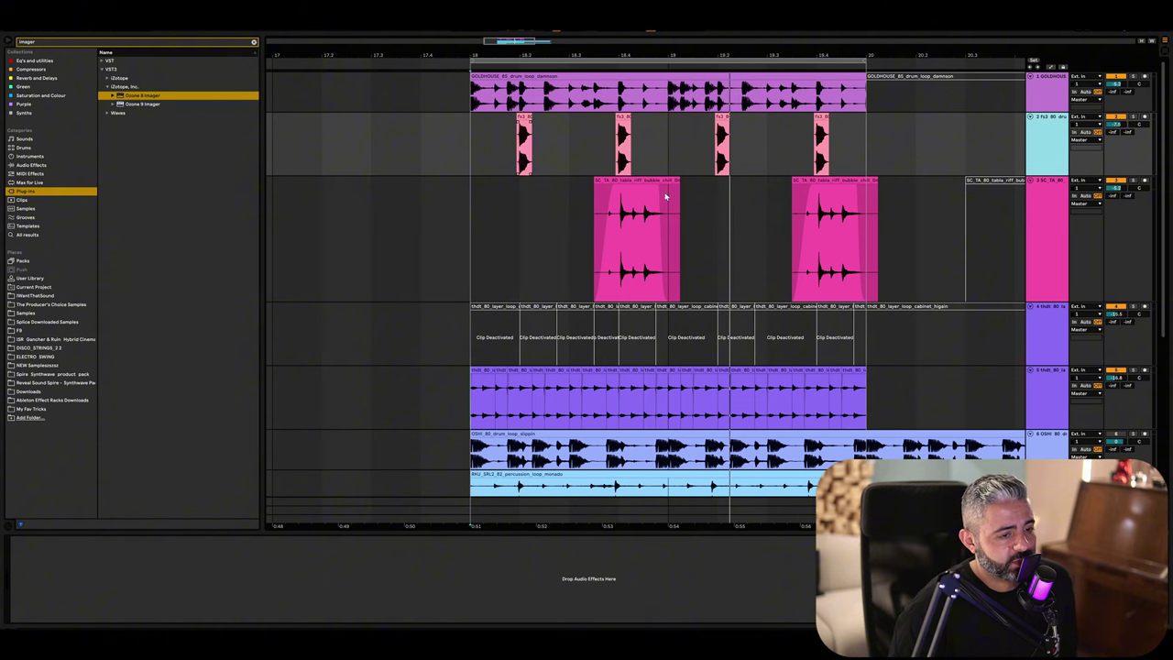
shift+click(1048, 389)
click(1122, 372)
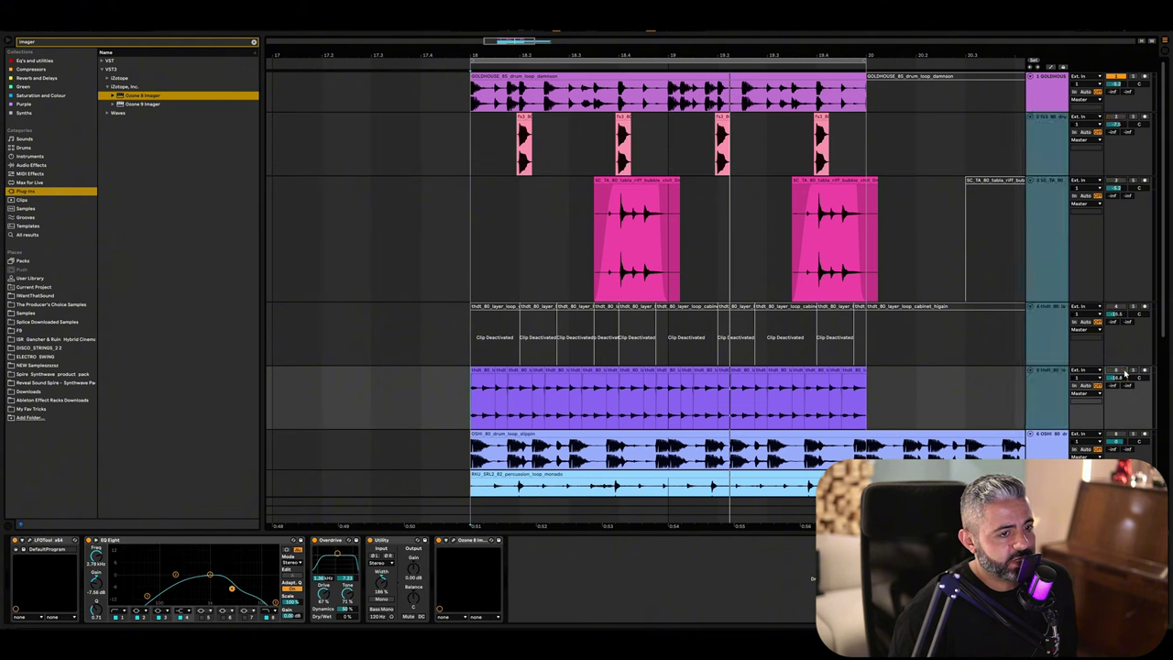
click(472, 101)
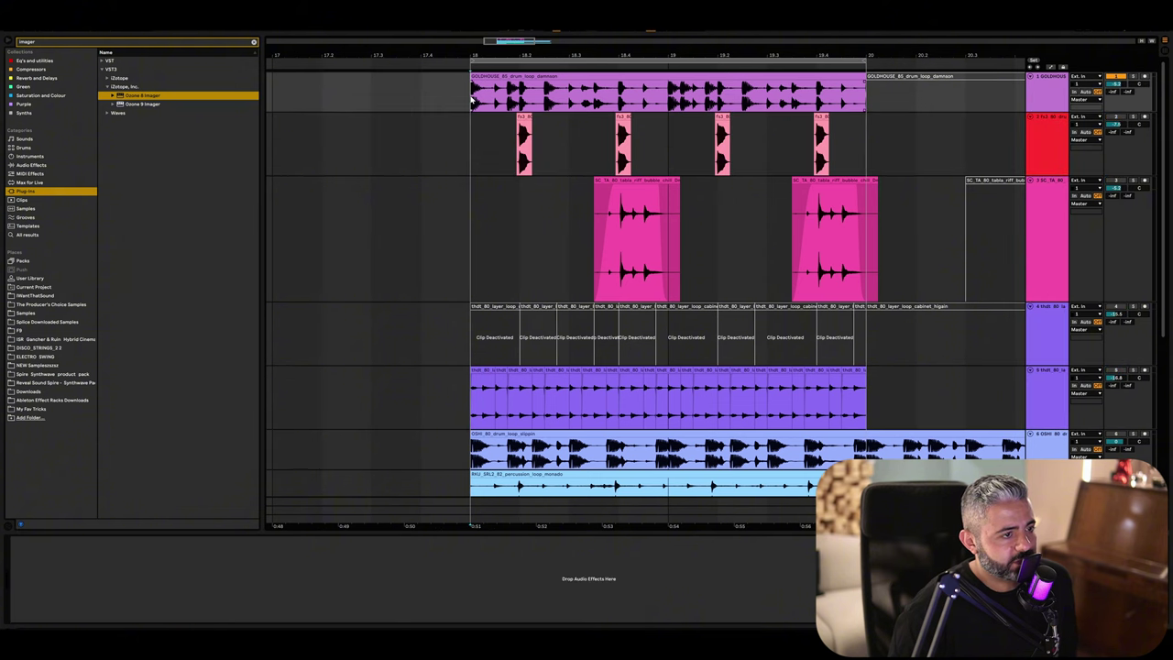
key(space)
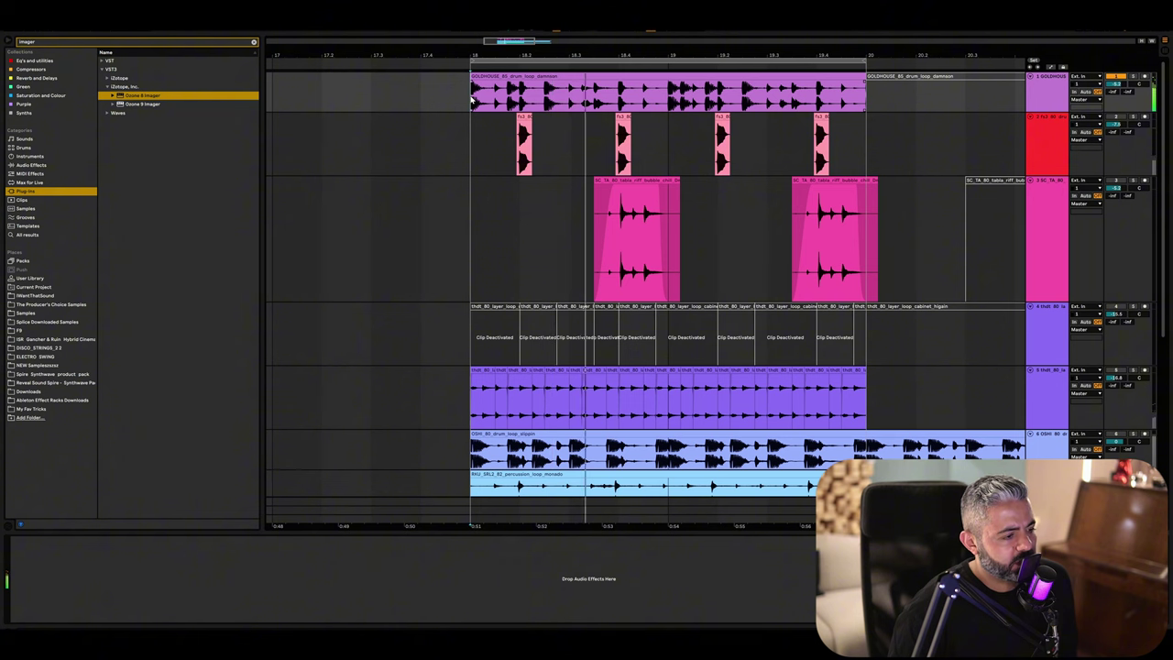
Step: Reactivate tracks 2 to 5 together during playback to compare the layered groove, and stop playback
click(1046, 134)
shift+click(1048, 394)
click(1115, 117)
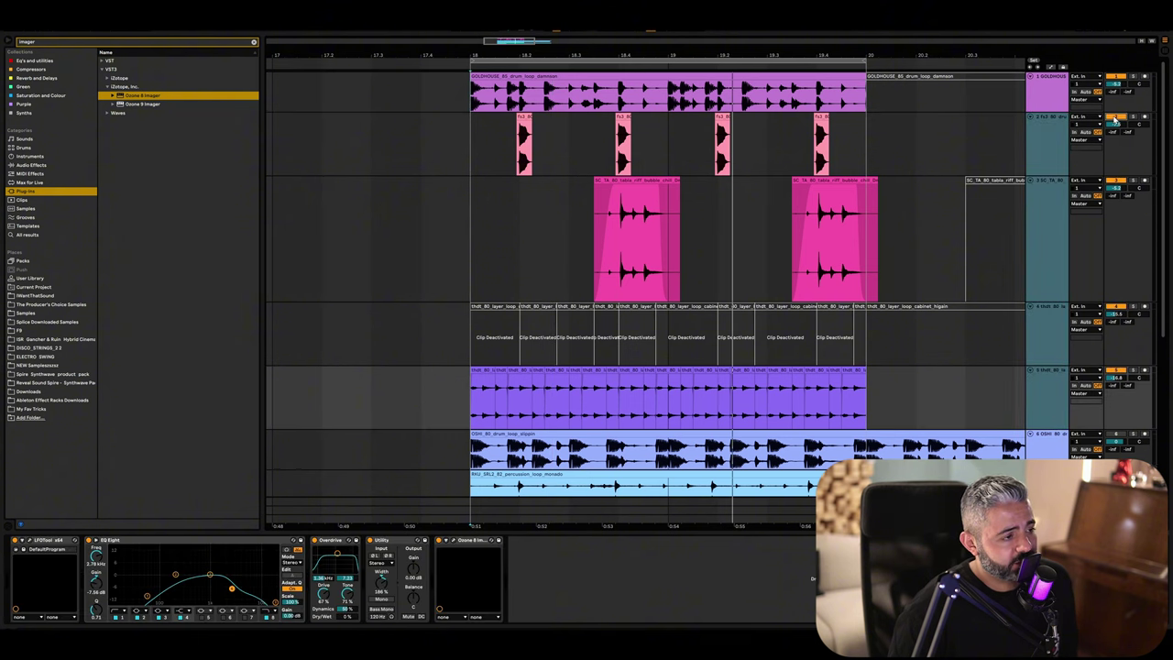
key(space)
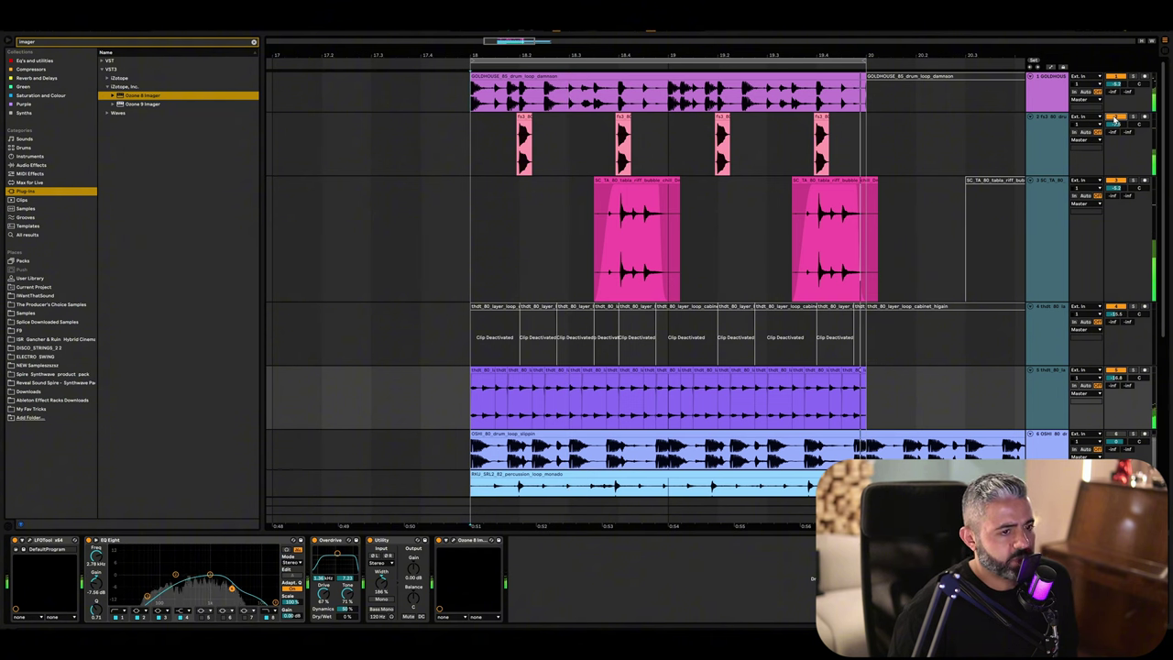
key(space)
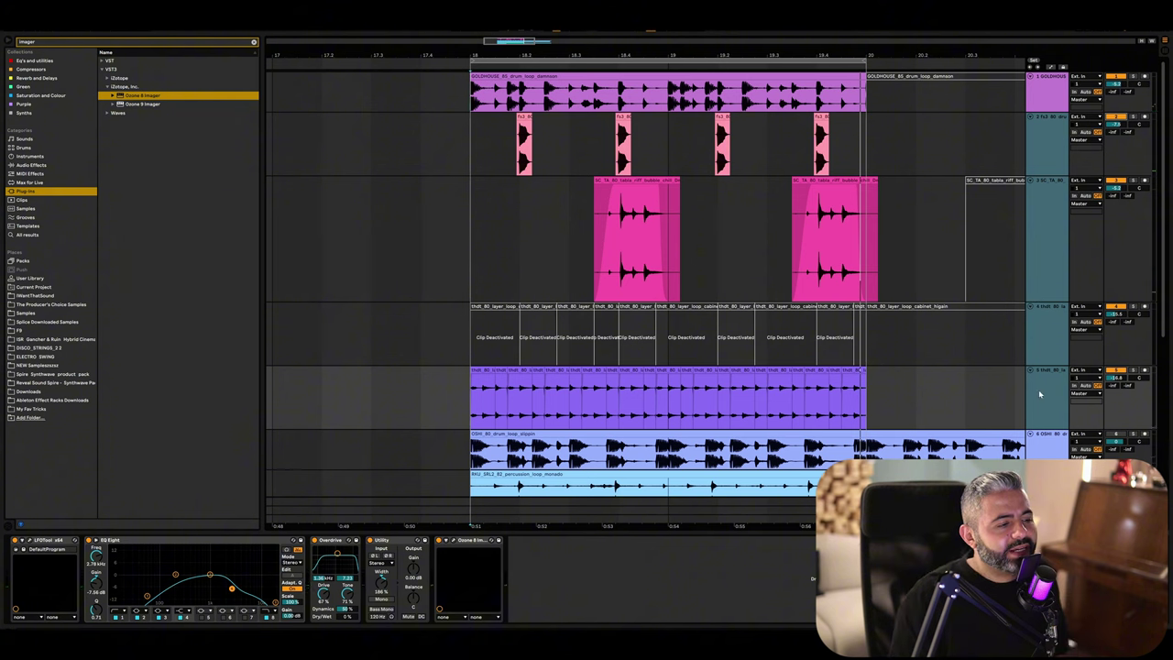
Step: Enlarge the slippin drum loop track and look over the remaining loop tracks below it
scroll(1026, 394, down, 2)
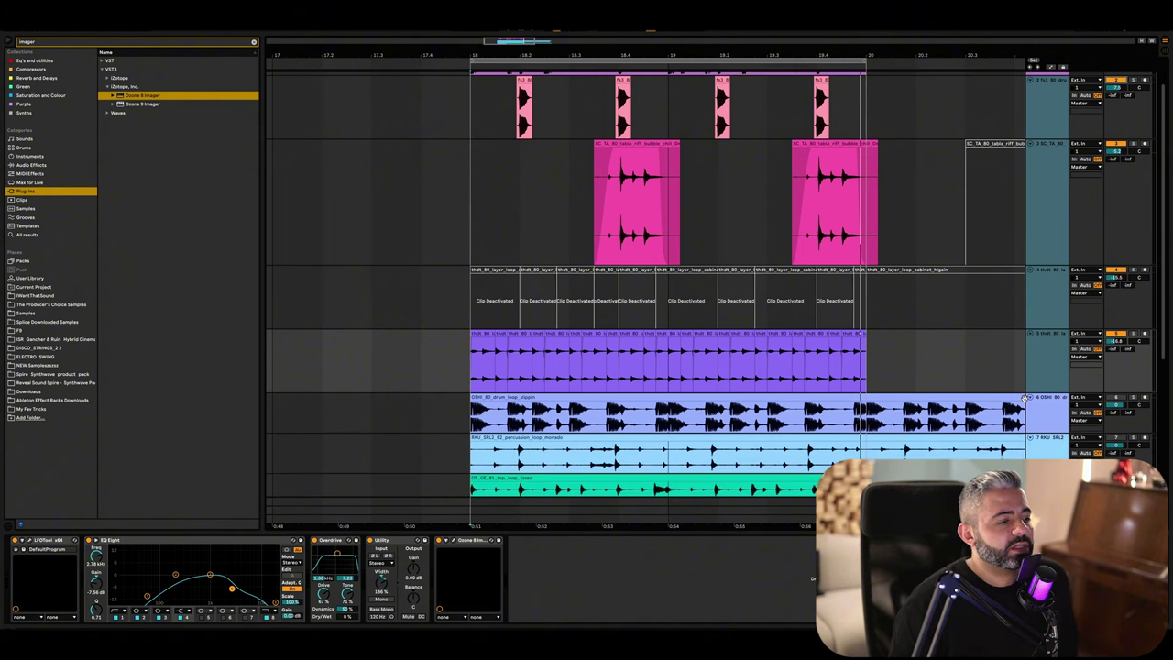
scroll(1026, 399, down, 2)
click(1024, 392)
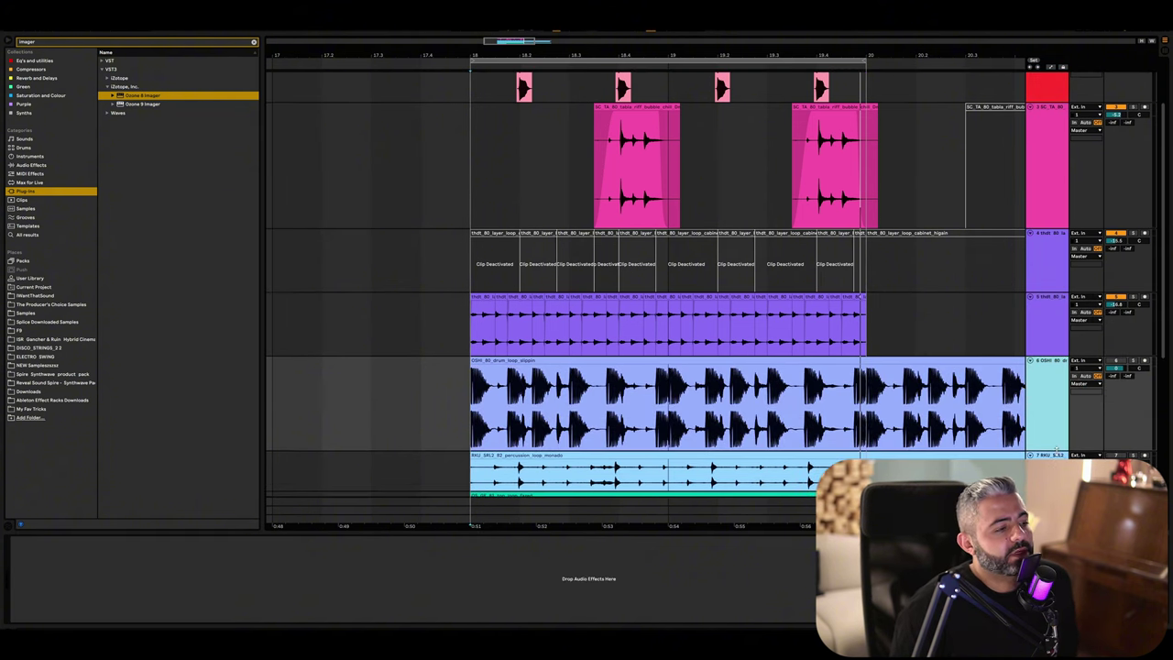
scroll(1023, 385, up, 4)
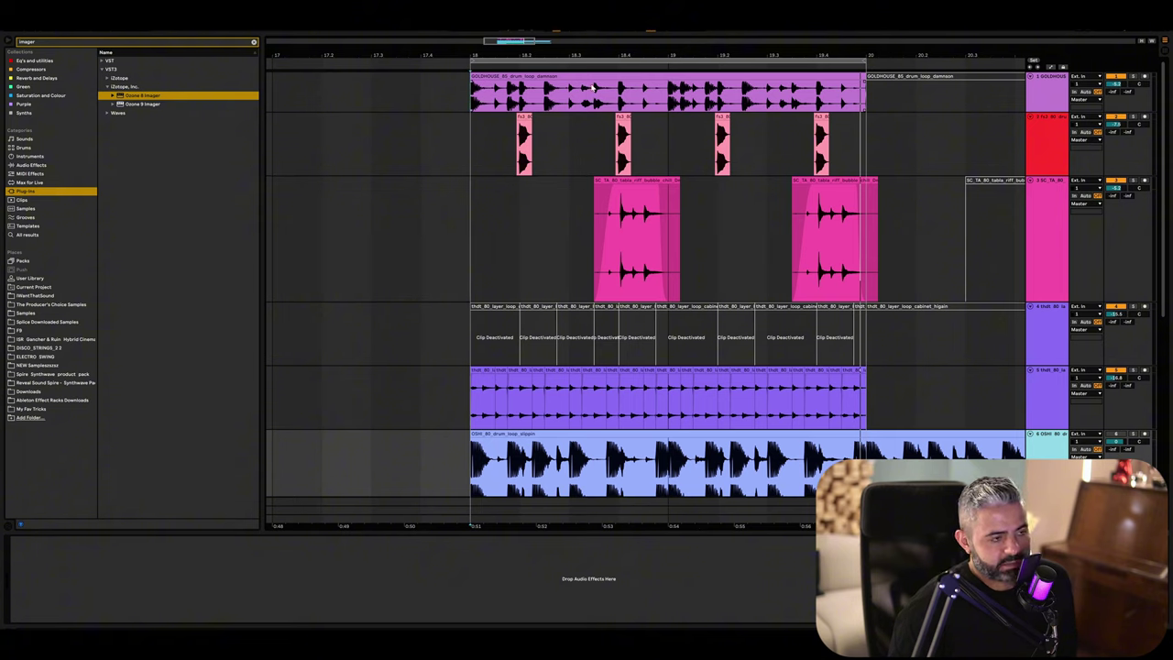
click(858, 92)
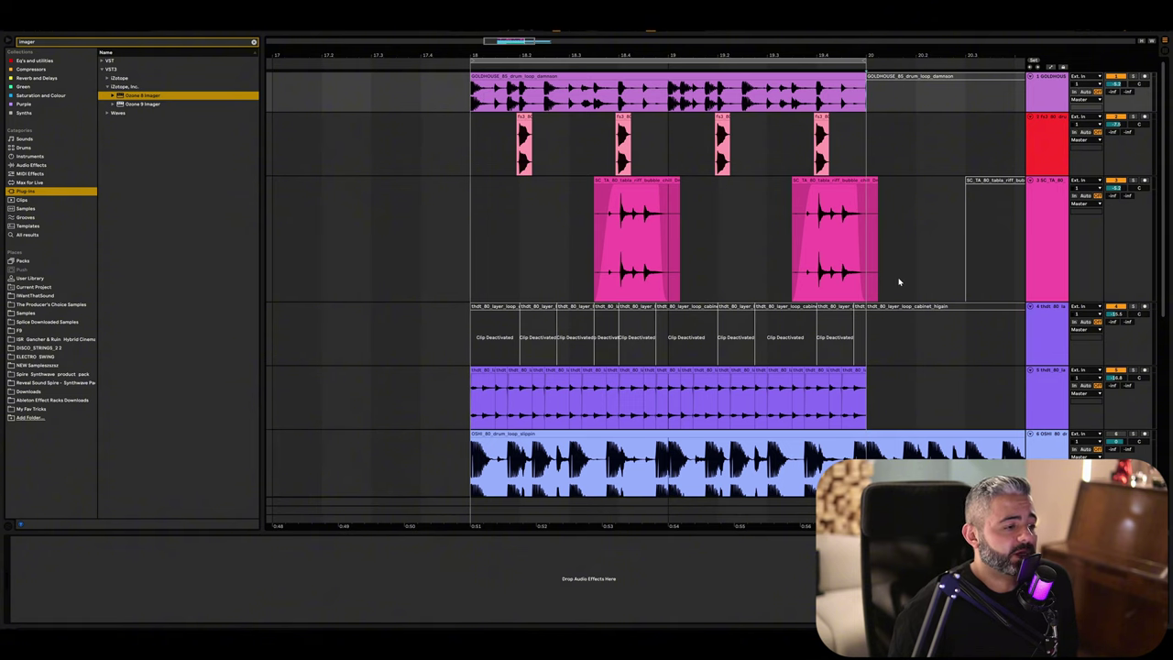
scroll(899, 282, down, 5)
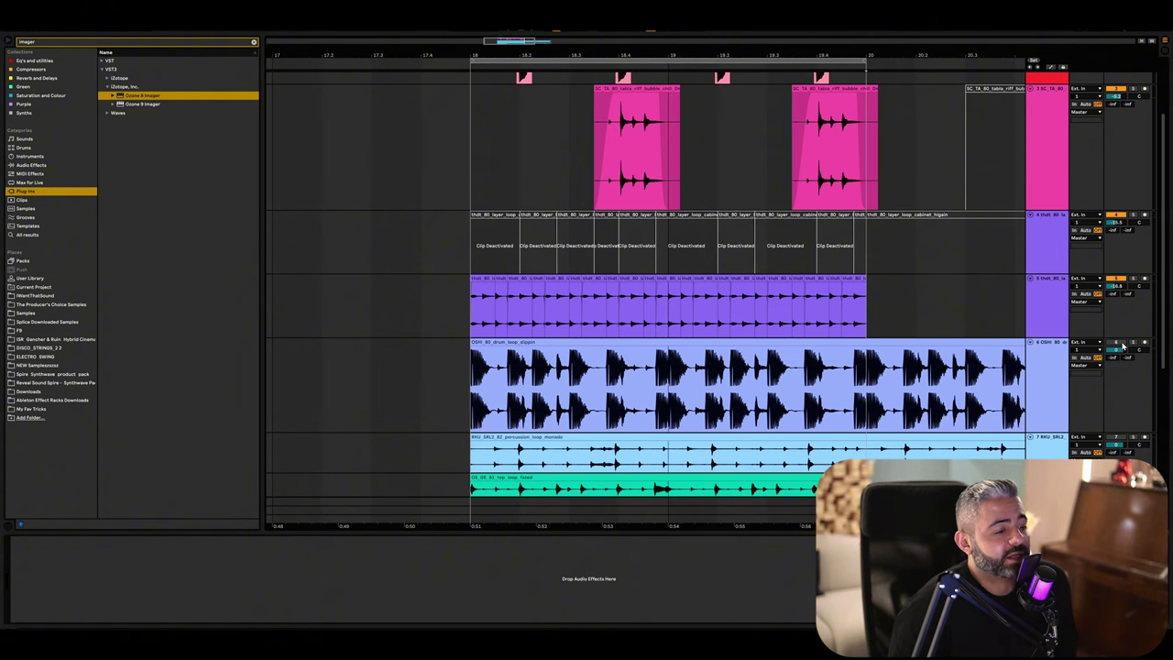
scroll(799, 404, down, 3)
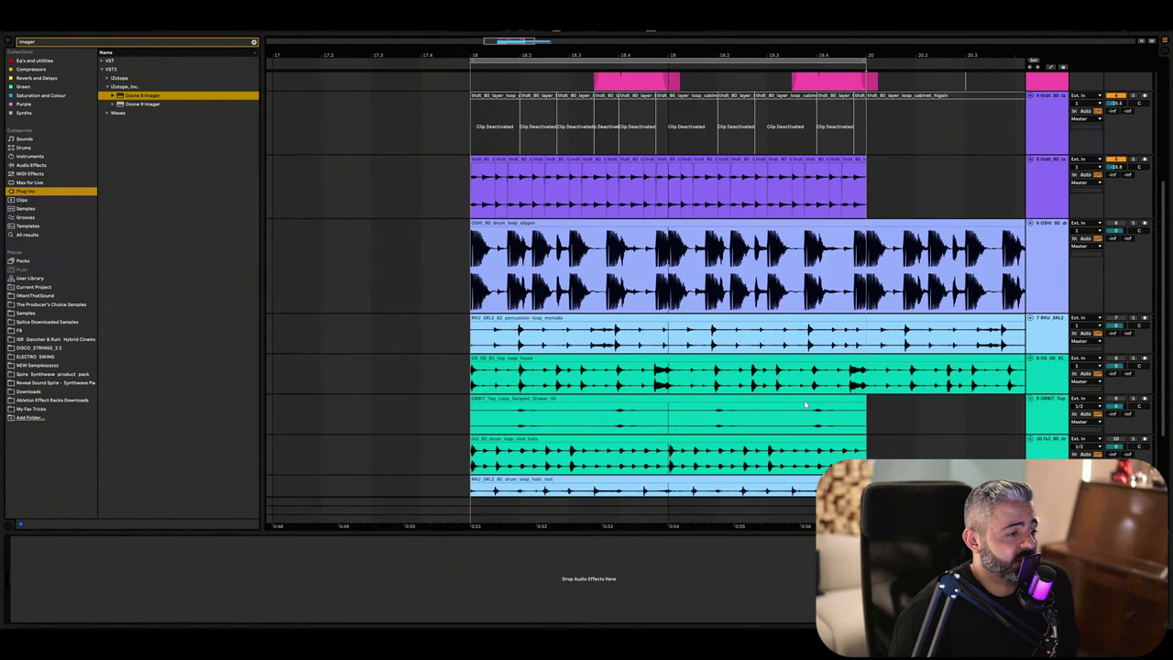
Step: Solo and unsolo the slippin drum loop track while playing from bar 18 to compare it alone and within the groove
scroll(804, 403, up, 4)
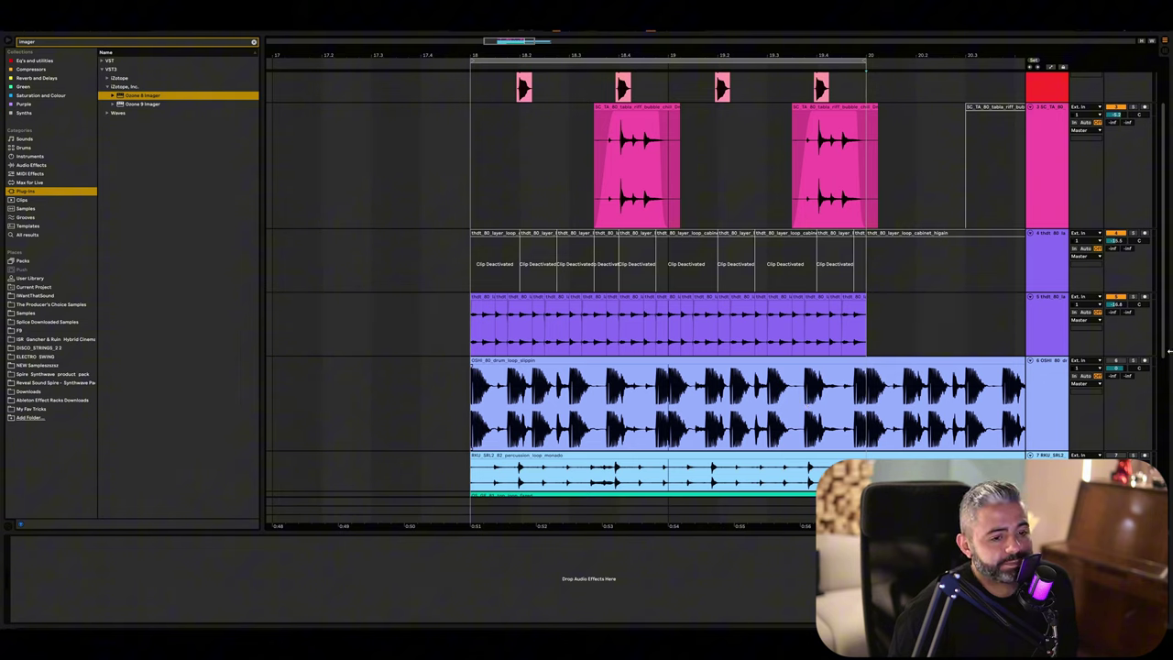
click(1134, 362)
key(space)
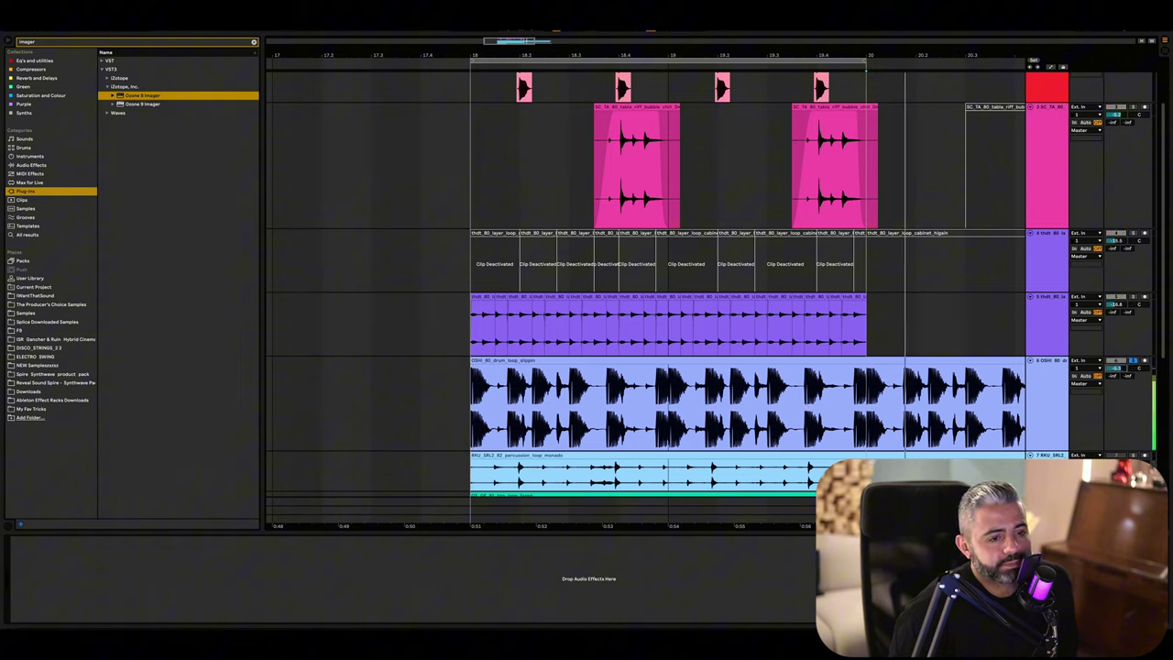
click(446, 409)
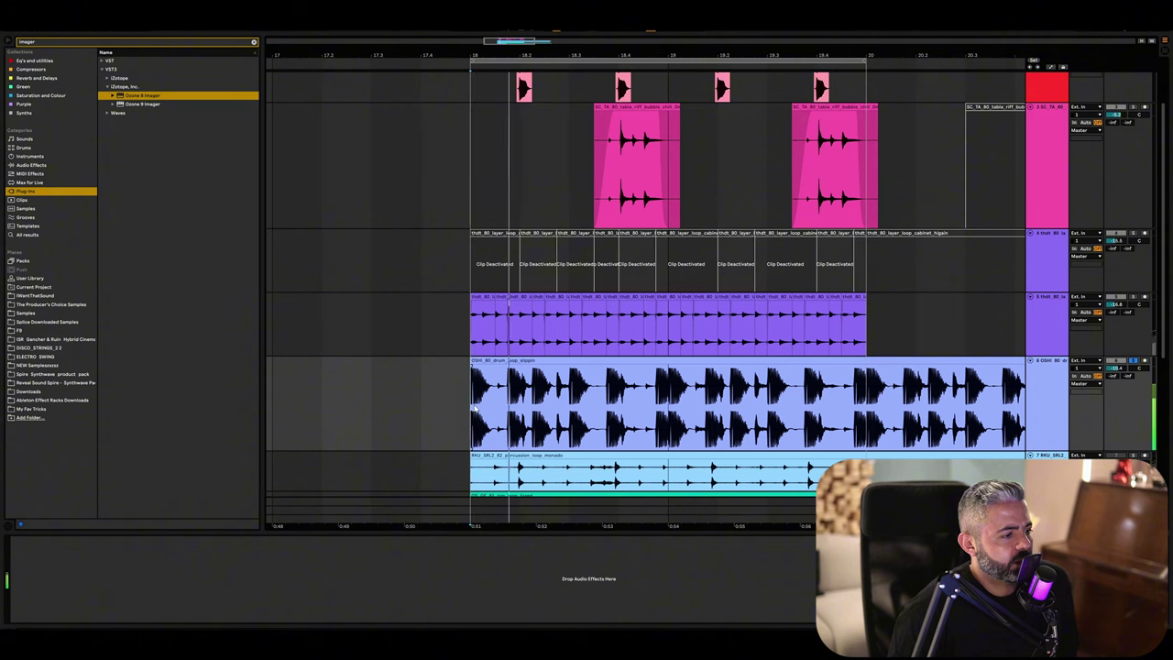
click(1134, 363)
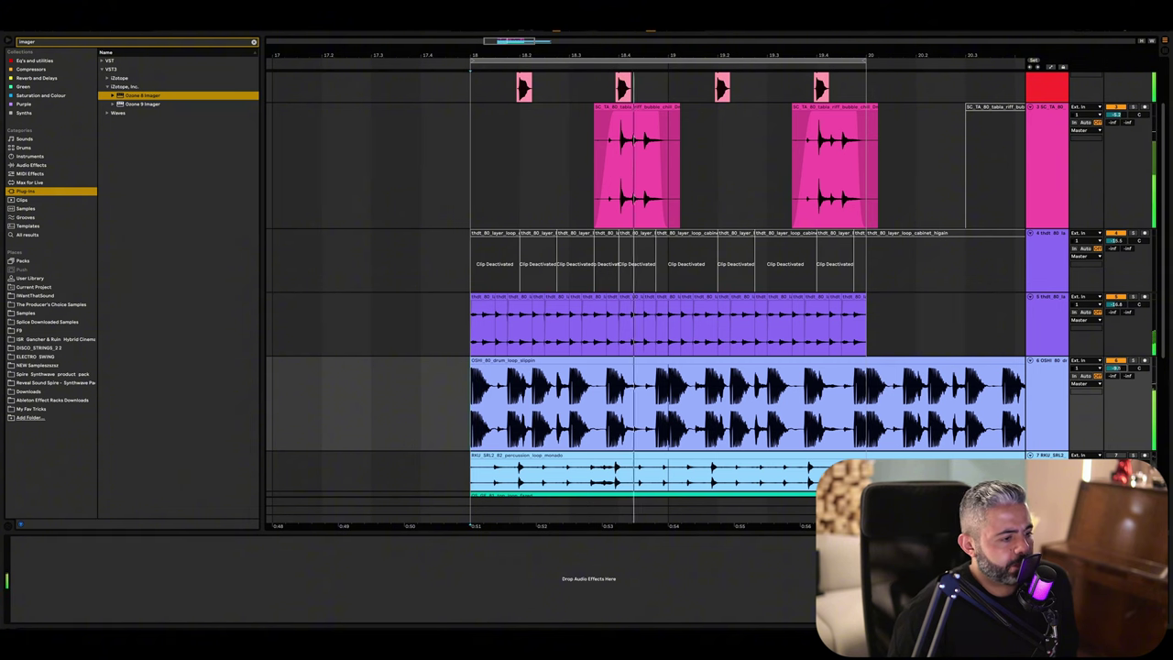
click(1134, 360)
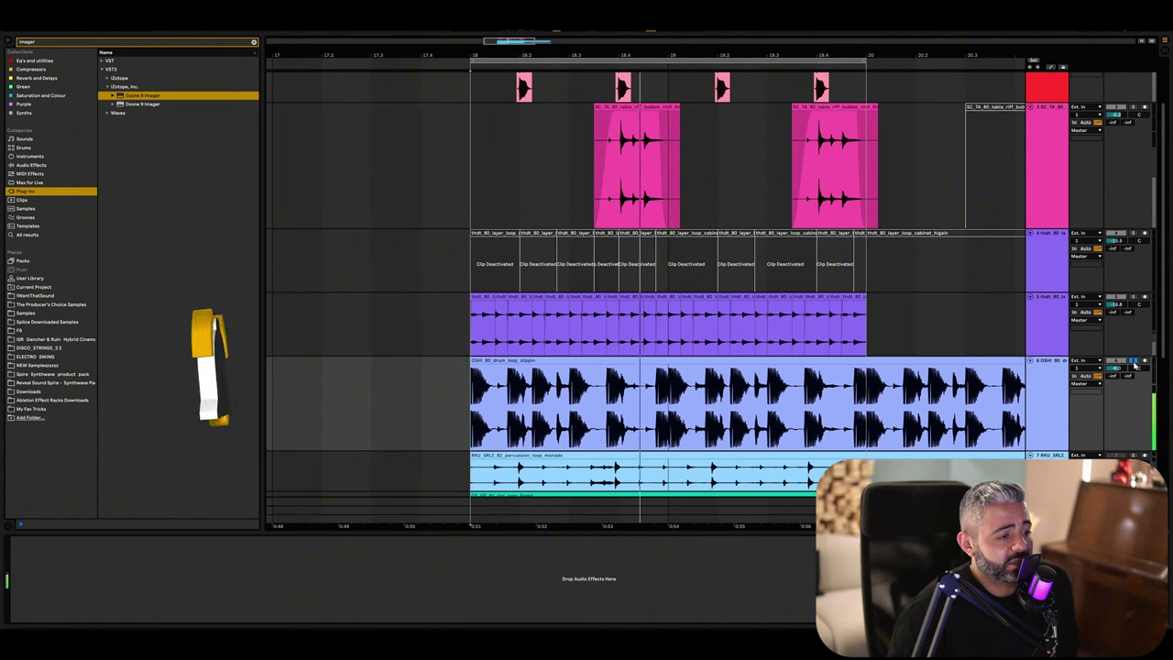
click(1134, 361)
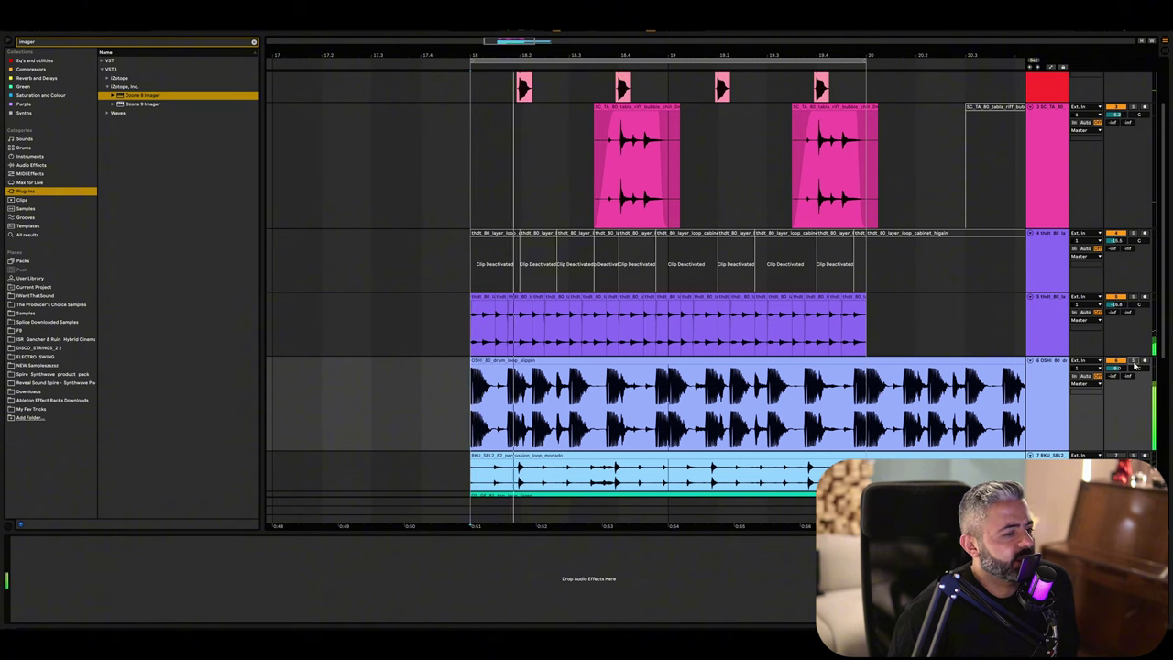
Step: Deactivate the slippin drum loop clip and play the groove from bar 18 with the percussion loop monado track enlarged and activated
click(712, 356)
key(0)
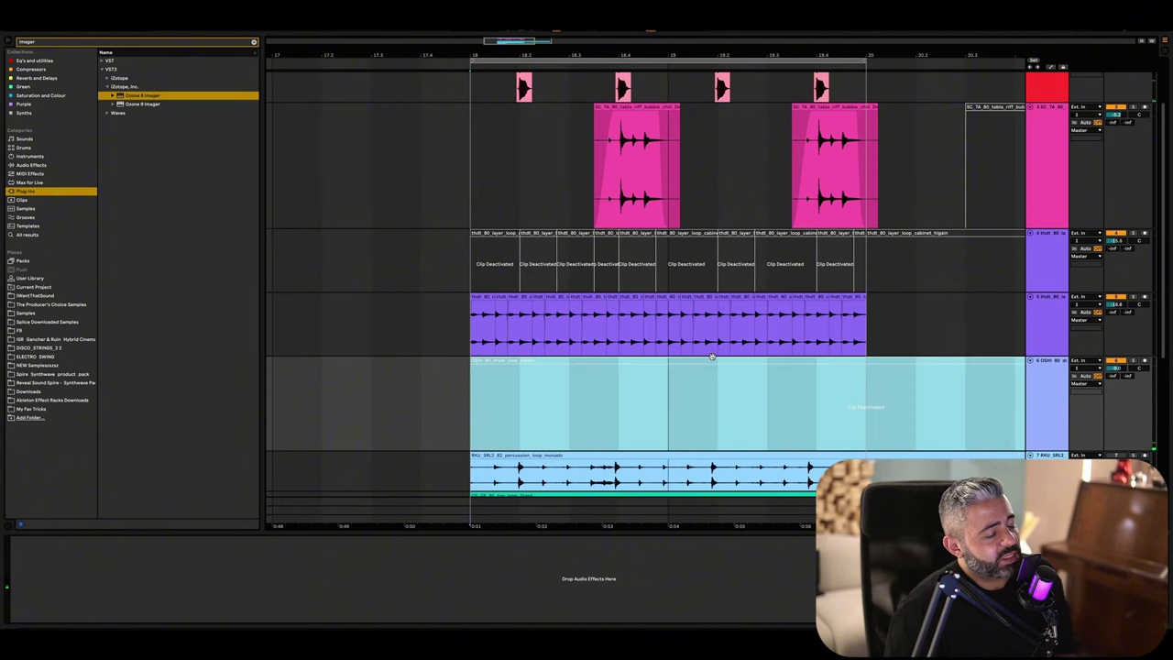
scroll(740, 364, down, 1)
scroll(739, 364, down, 4)
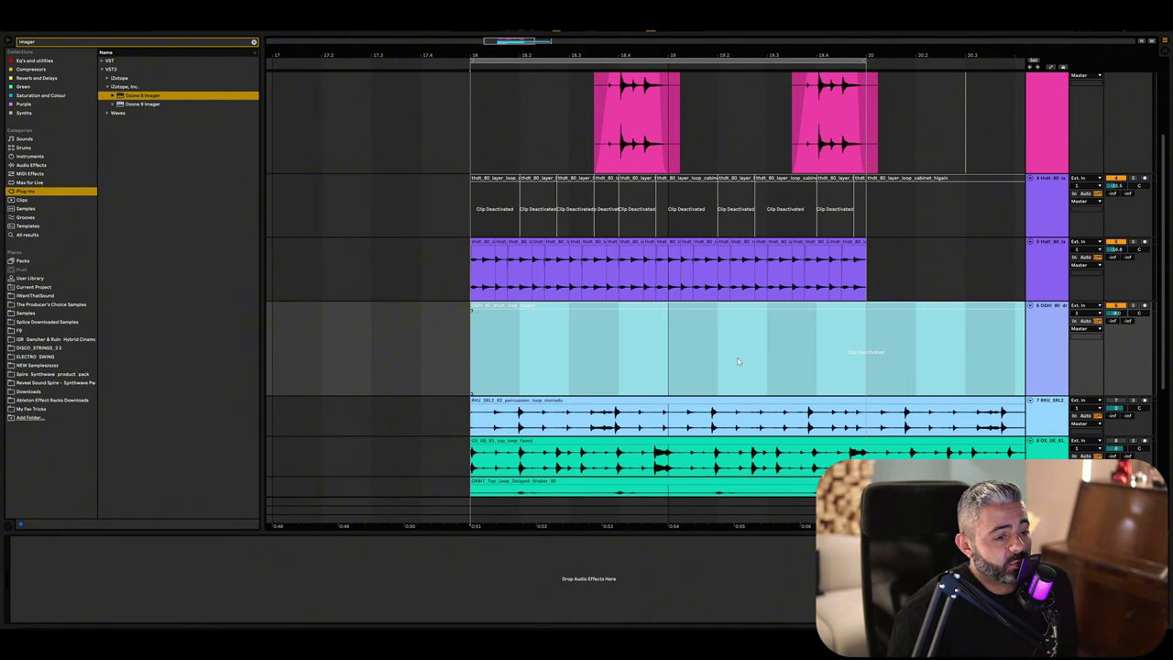
drag(1041, 436, 1041, 467)
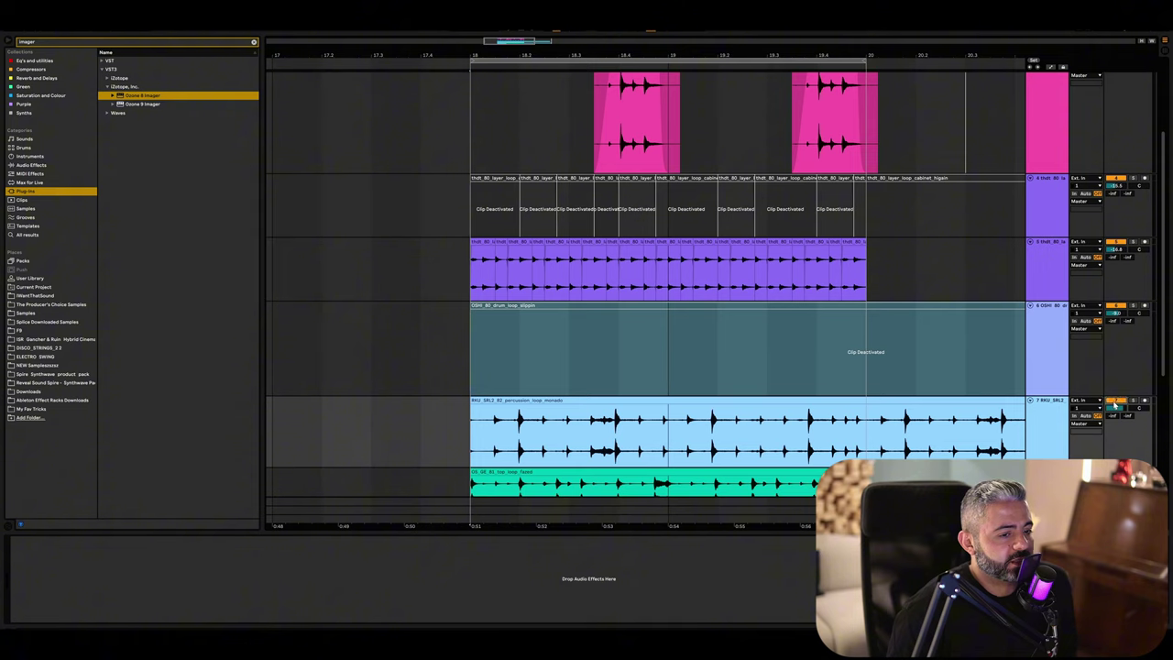
click(476, 440)
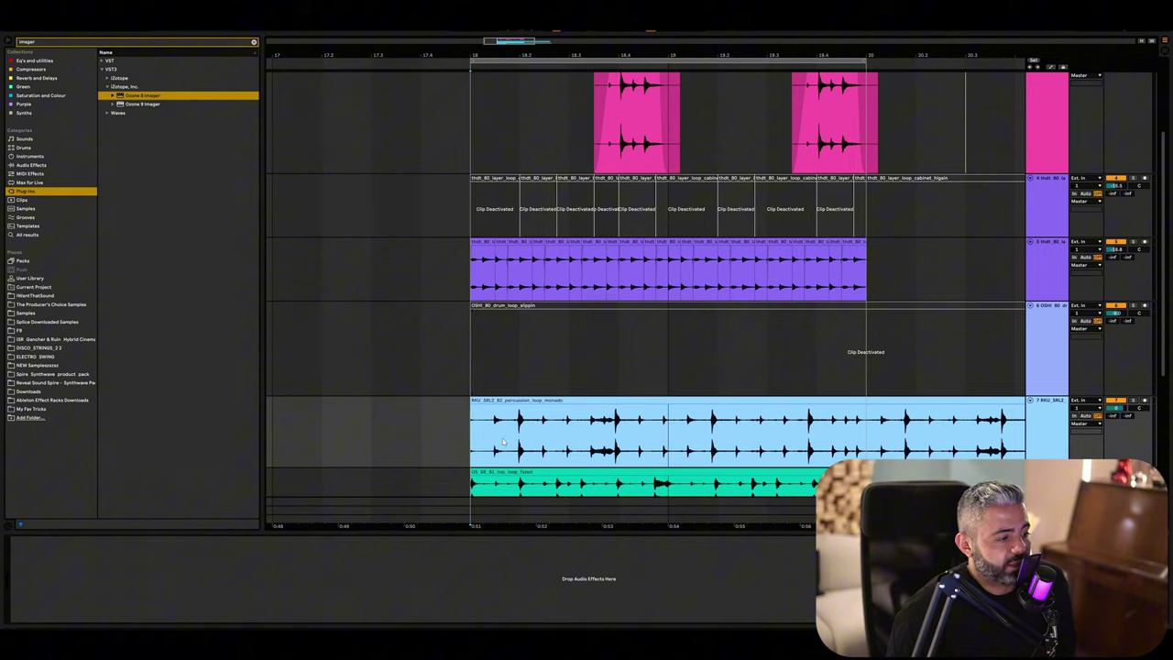
key(space)
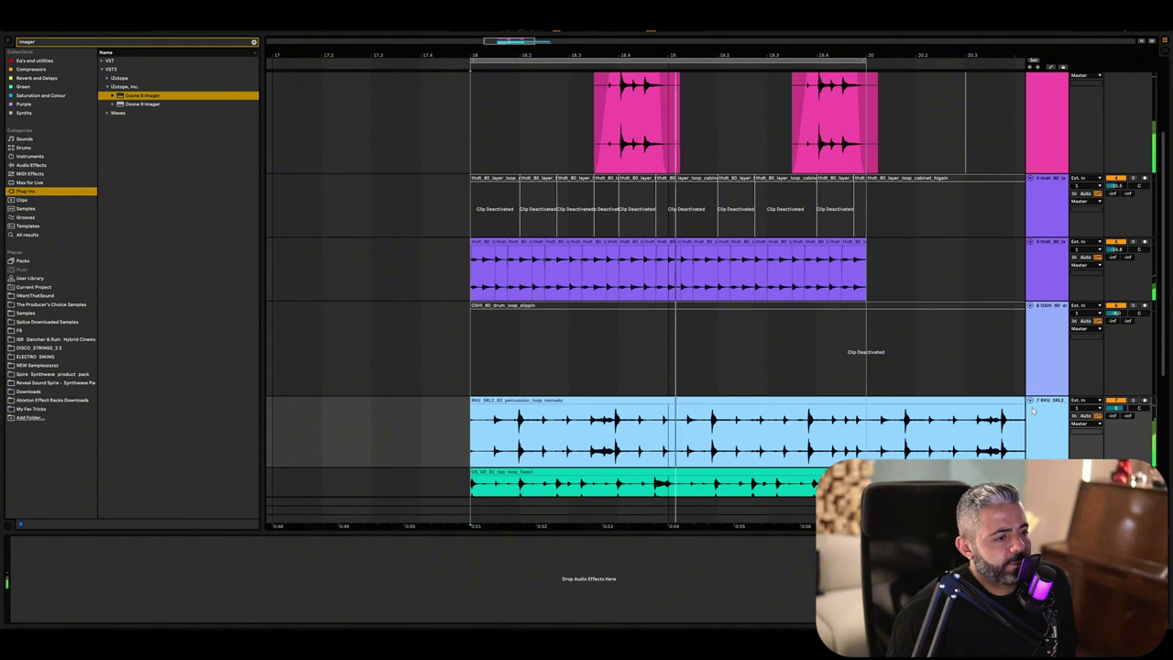
Step: Warp the percussion loop monado clip at 82 BPM and solo its track
double_click(788, 400)
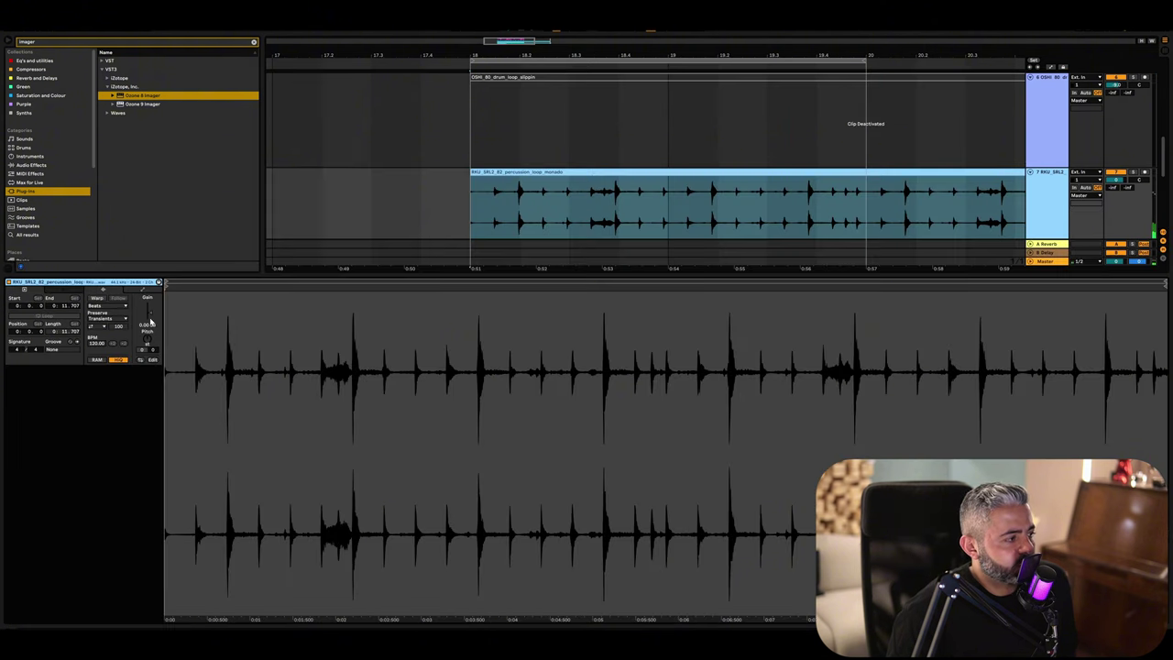
click(96, 299)
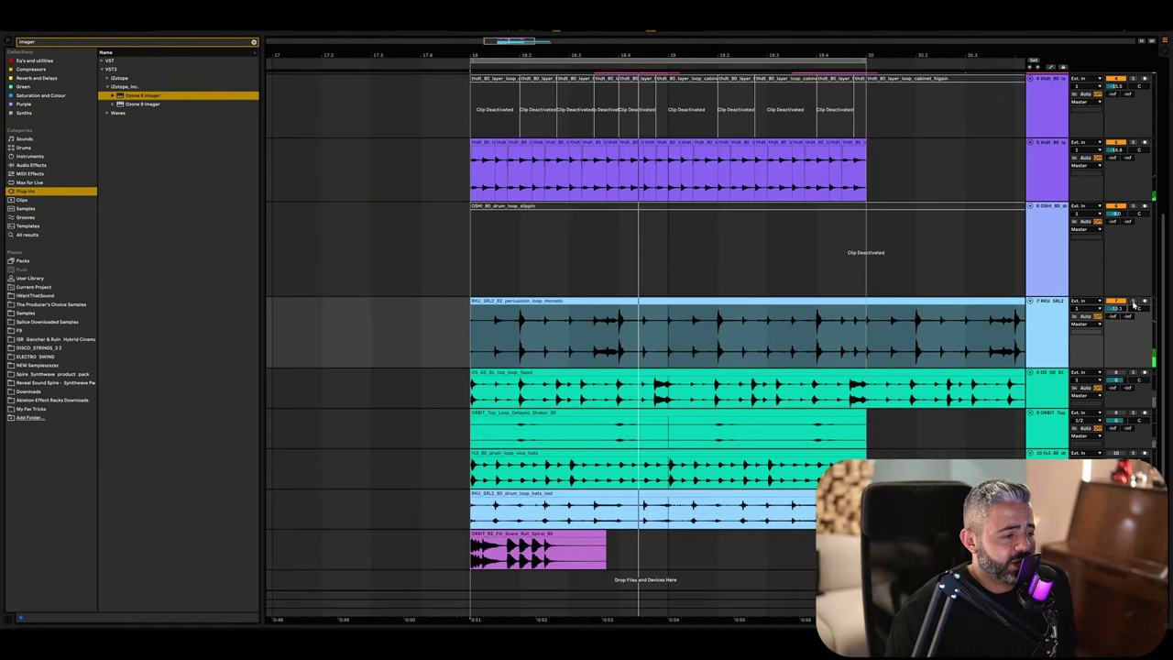
click(1133, 302)
Step: Set a finer grid and split the percussion loop at 18.3.3, 18.4.3, 19.3.4 and 19.4.2 to isolate its accents
right_click(578, 333)
click(639, 575)
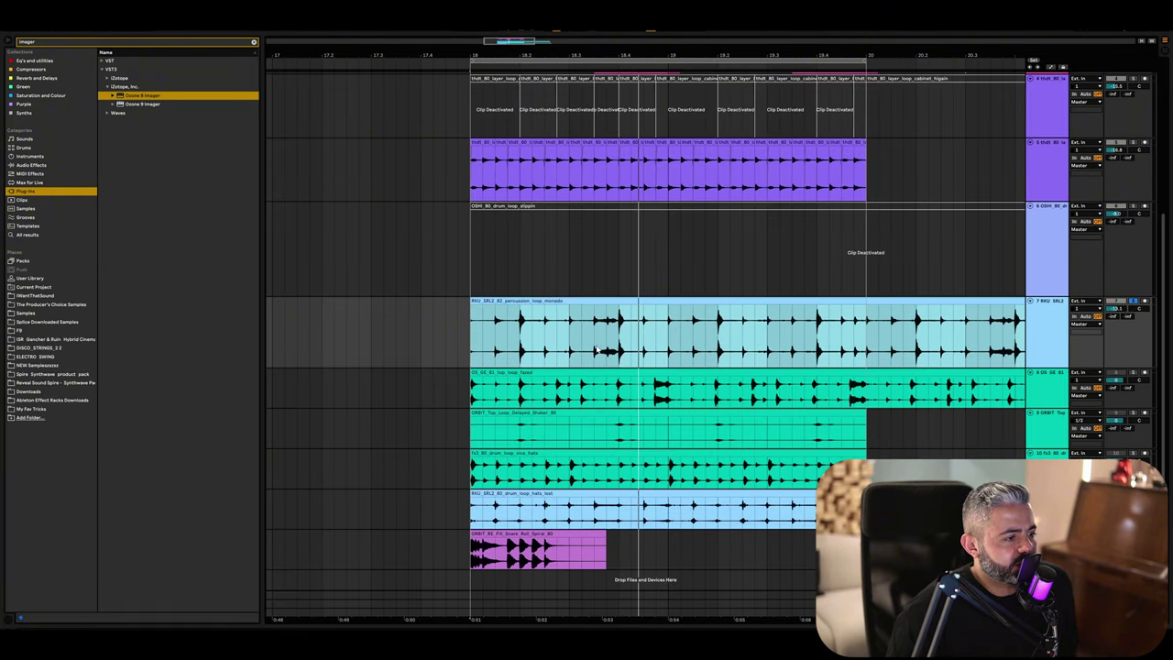
click(593, 346)
key(space)
drag(594, 346, 471, 346)
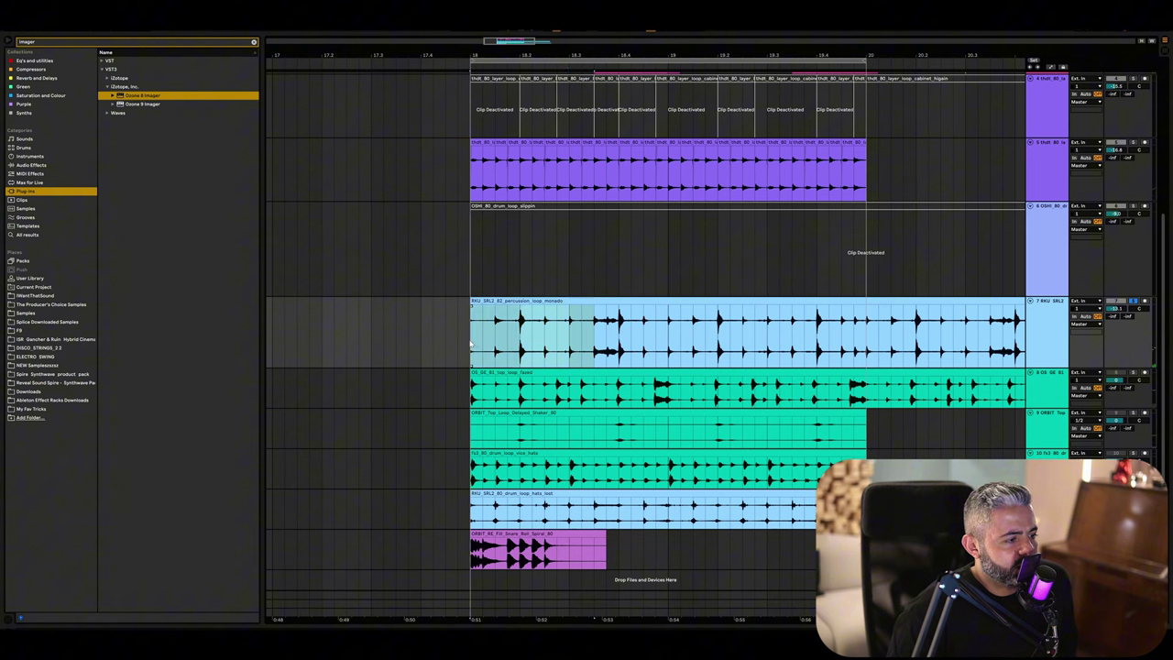
key(ctrl+e)
drag(644, 340, 803, 343)
key(ctrl+e)
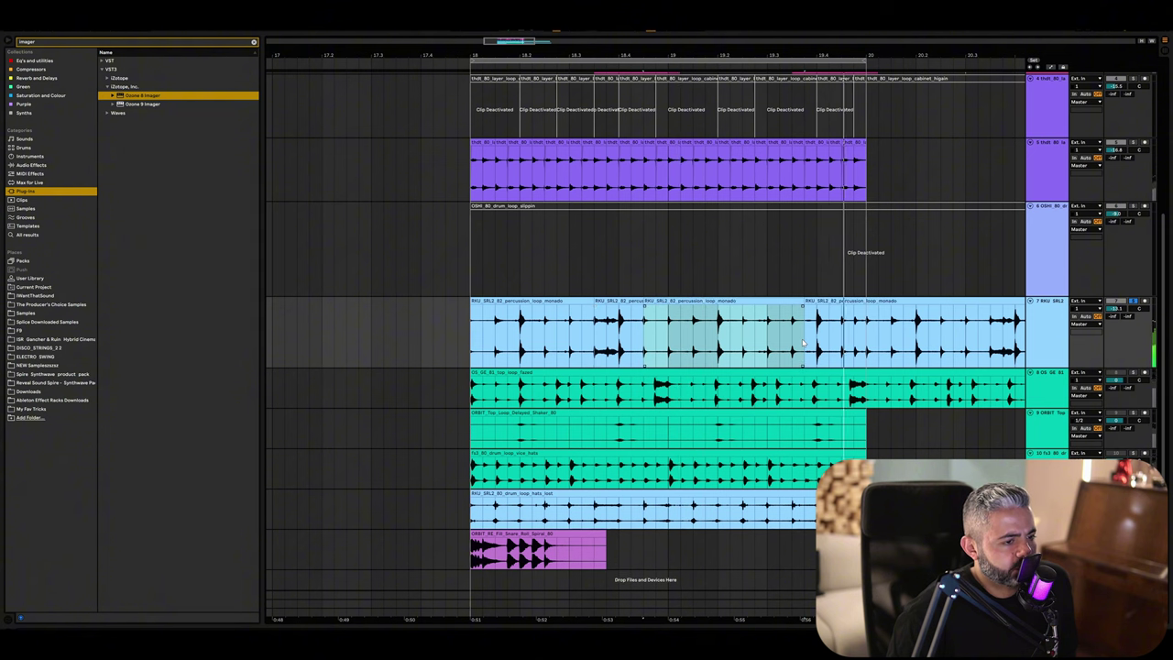
click(829, 331)
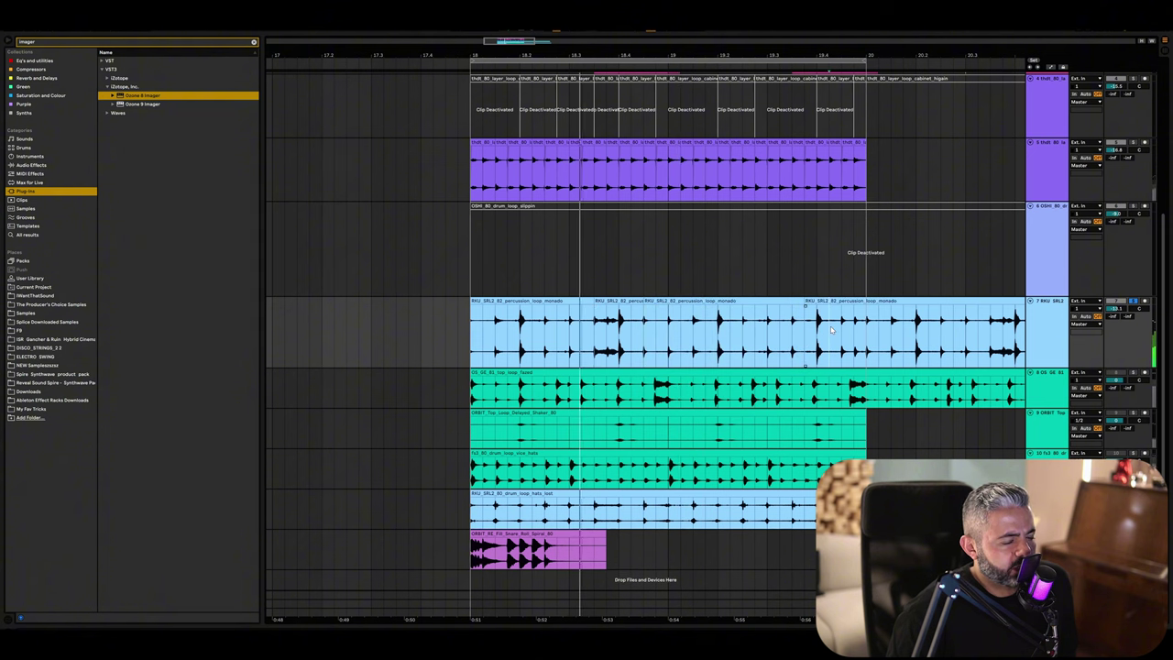
key(ctrl+e)
Step: Consolidate the percussion slices between 18.4.3 and 19.4.2 into one clip and lower its gain
click(813, 300)
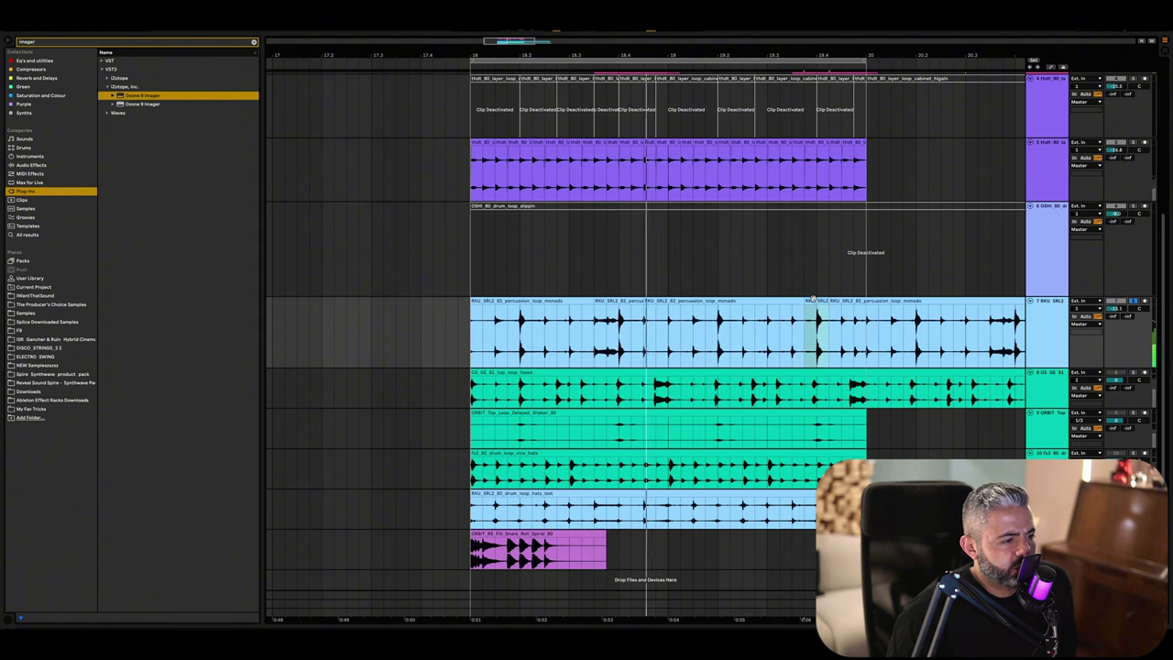
shift+click(653, 300)
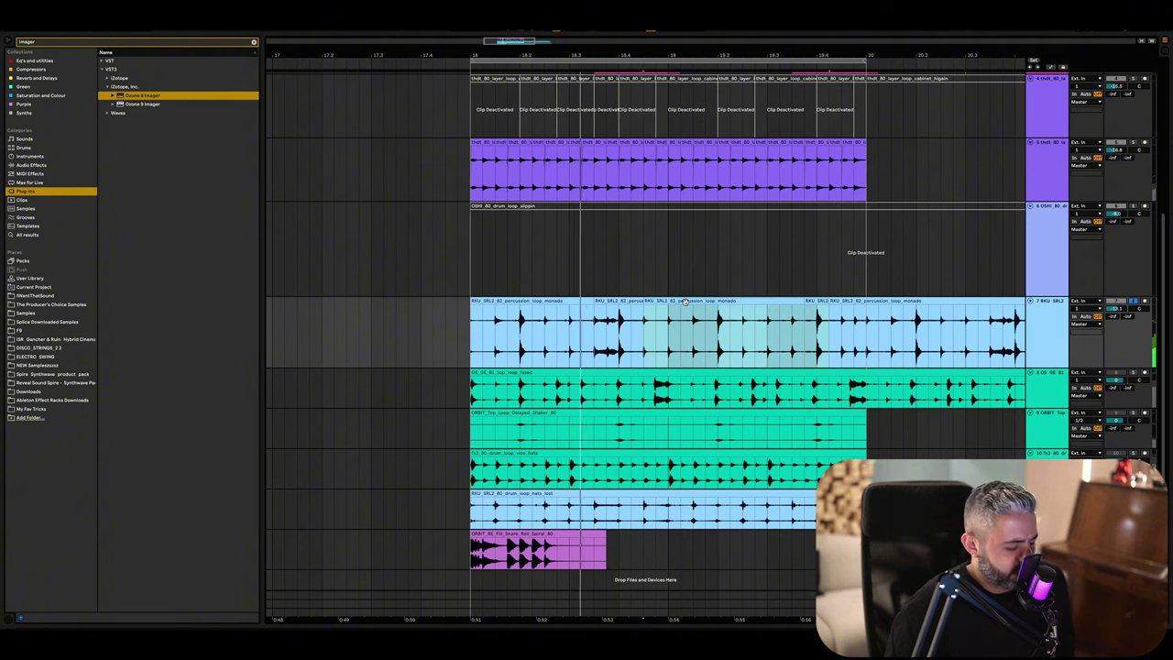
key(ctrl+j)
key(Return)
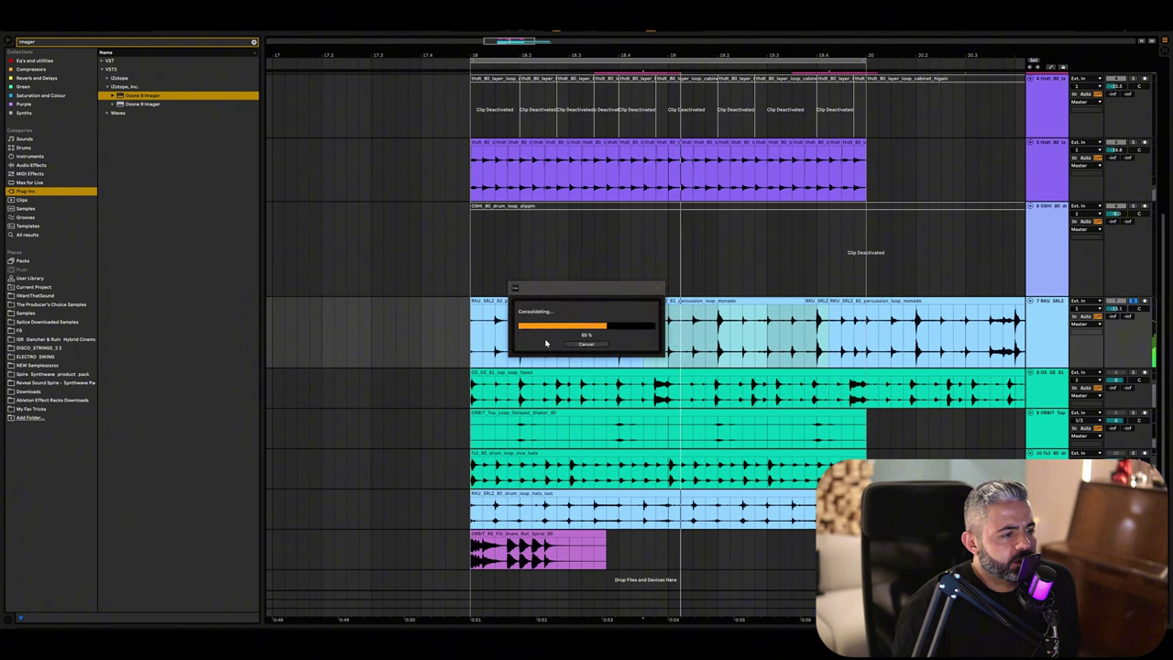
double_click(672, 306)
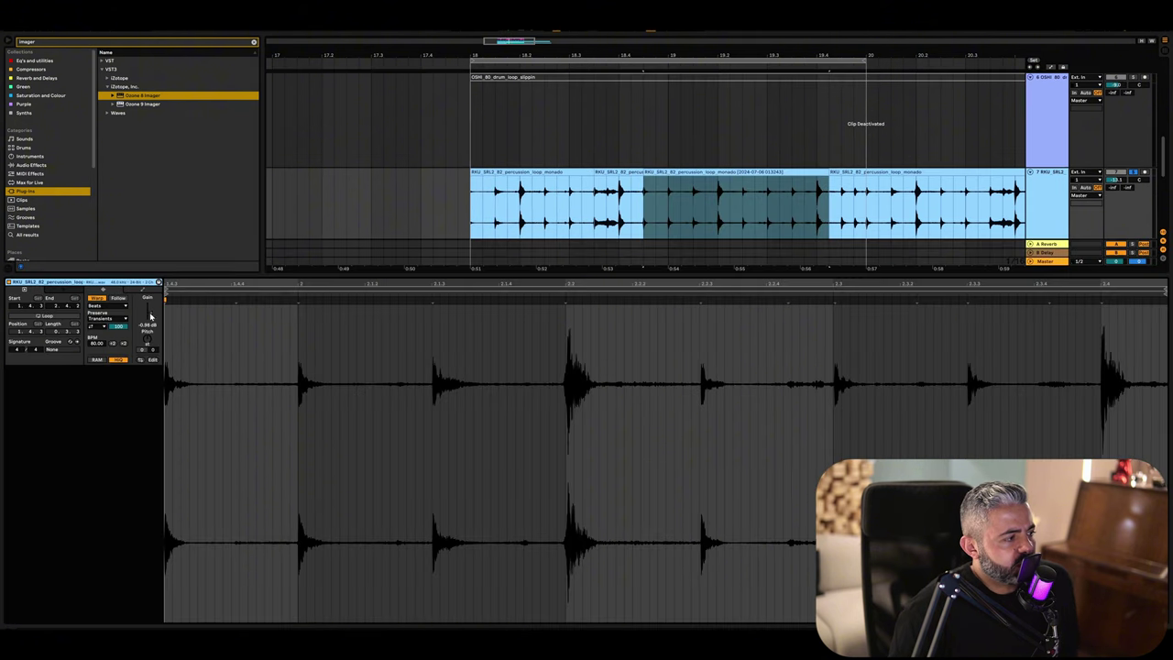
drag(151, 317, 151, 362)
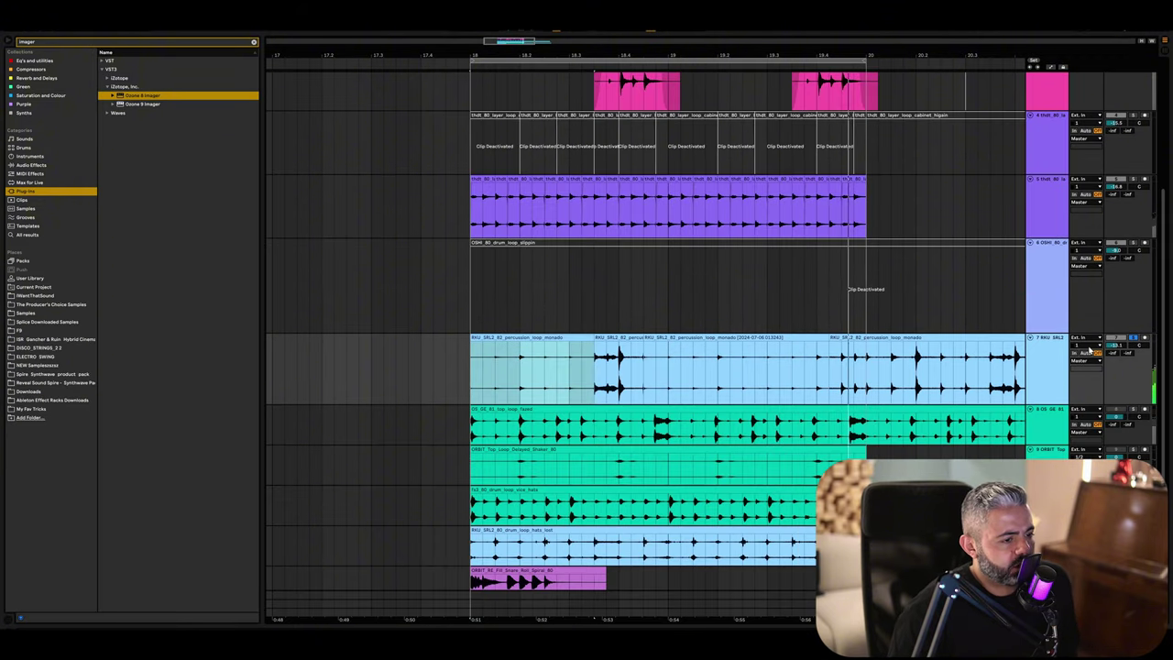
Step: Cut a short percussion slice from 19.4.2 to 19.4.3 and lower its gain to -15 dB
click(823, 338)
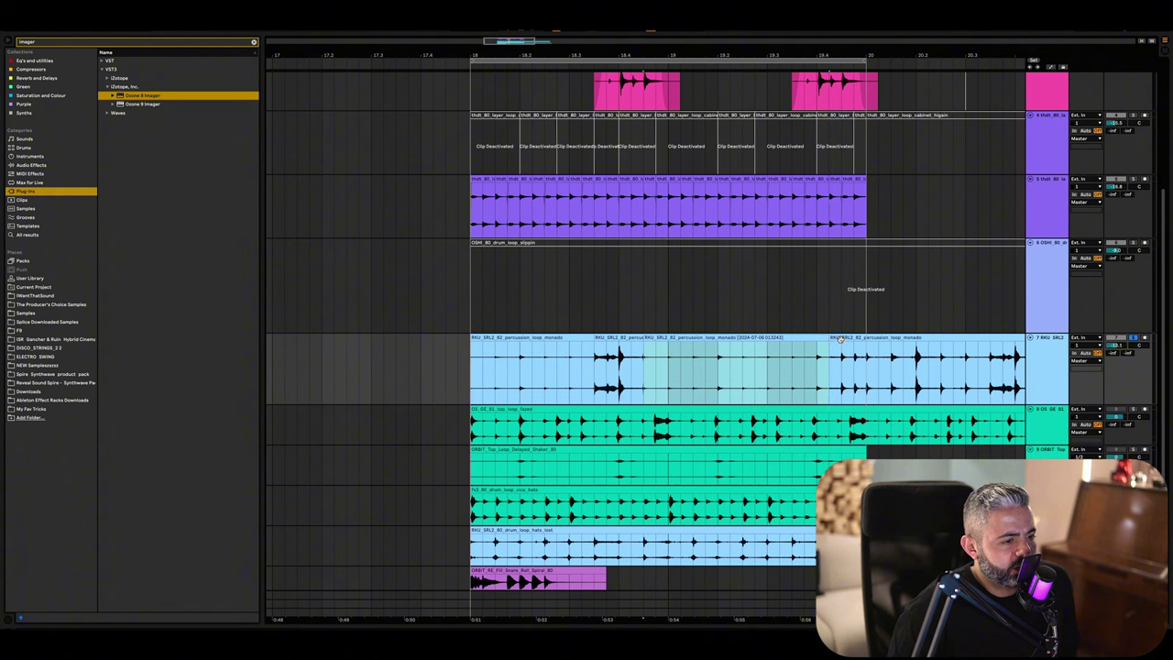
click(834, 363)
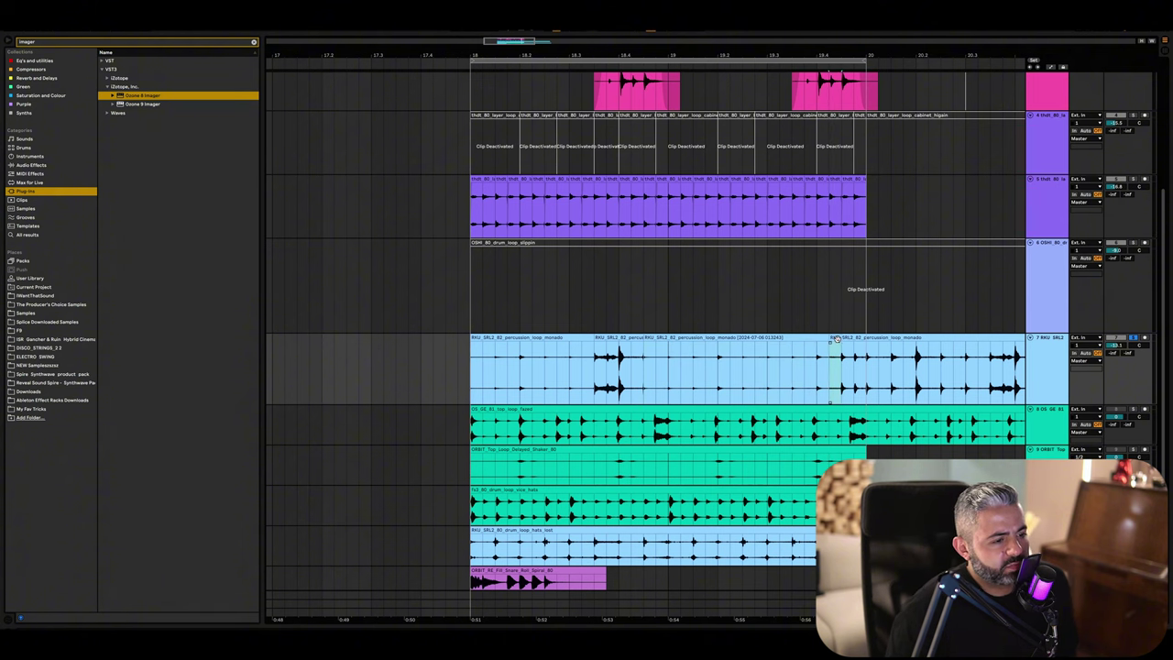
double_click(835, 339)
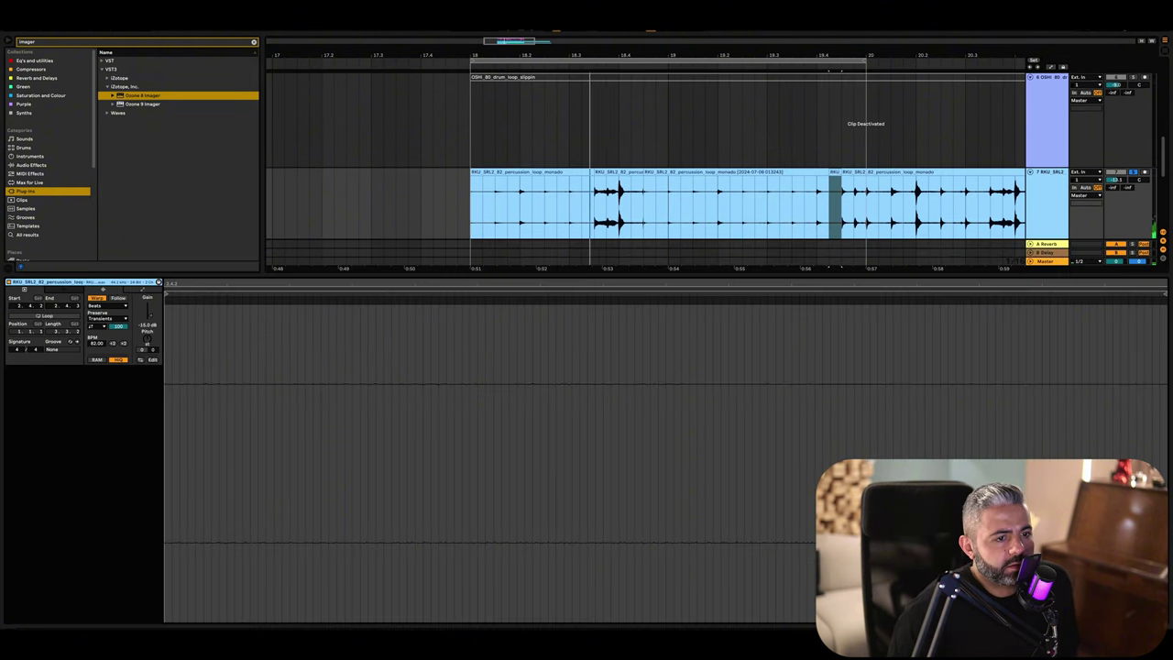
click(1164, 619)
Step: Unsolo the percussion loop track and fine-tune its volume against the other layers
click(1133, 300)
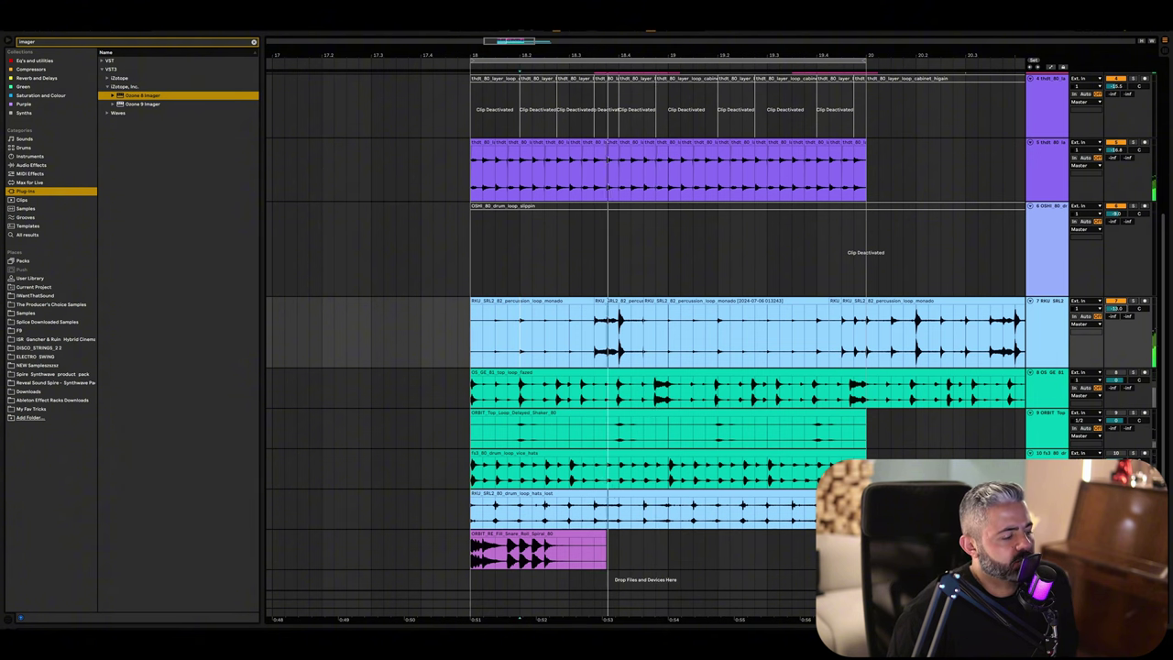
drag(1115, 309, 1115, 312)
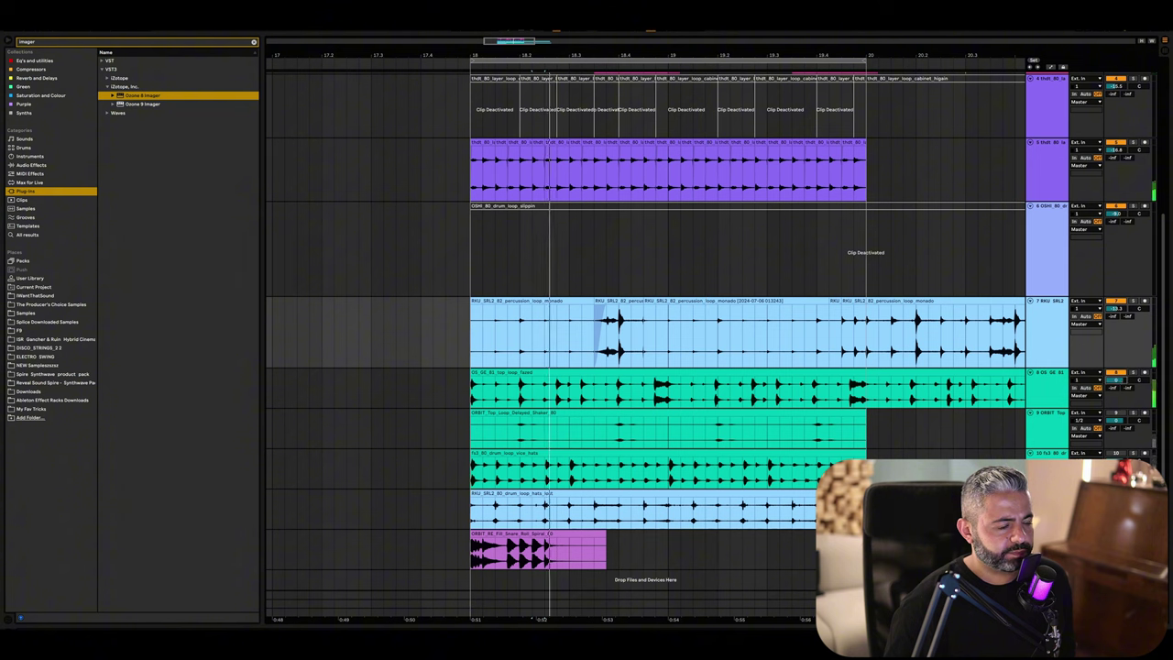
Step: Warp the top loop found clip at 81 BPM and lower its track volume while the groove plays
double_click(558, 376)
click(96, 299)
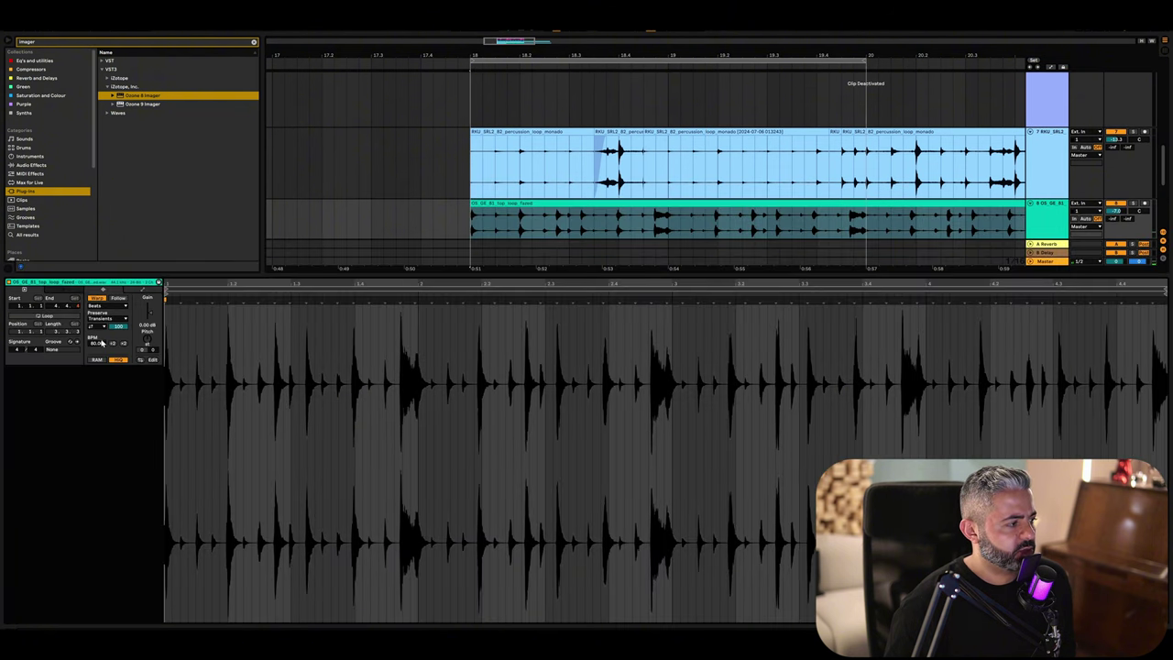
key(space)
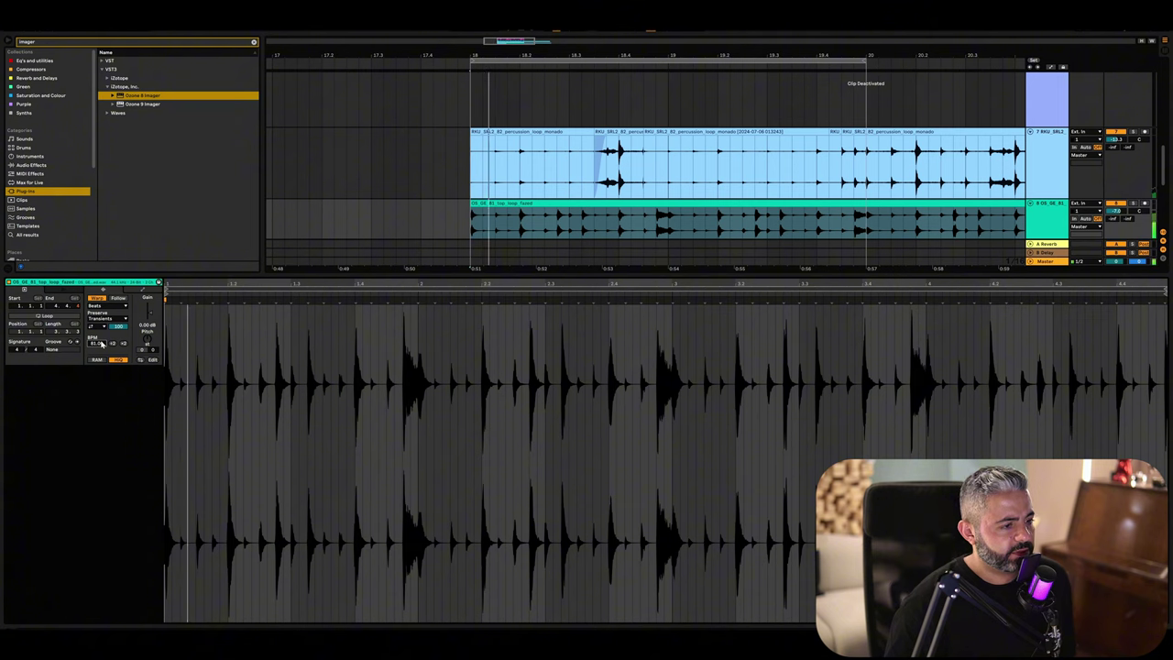
key(super+alt+l)
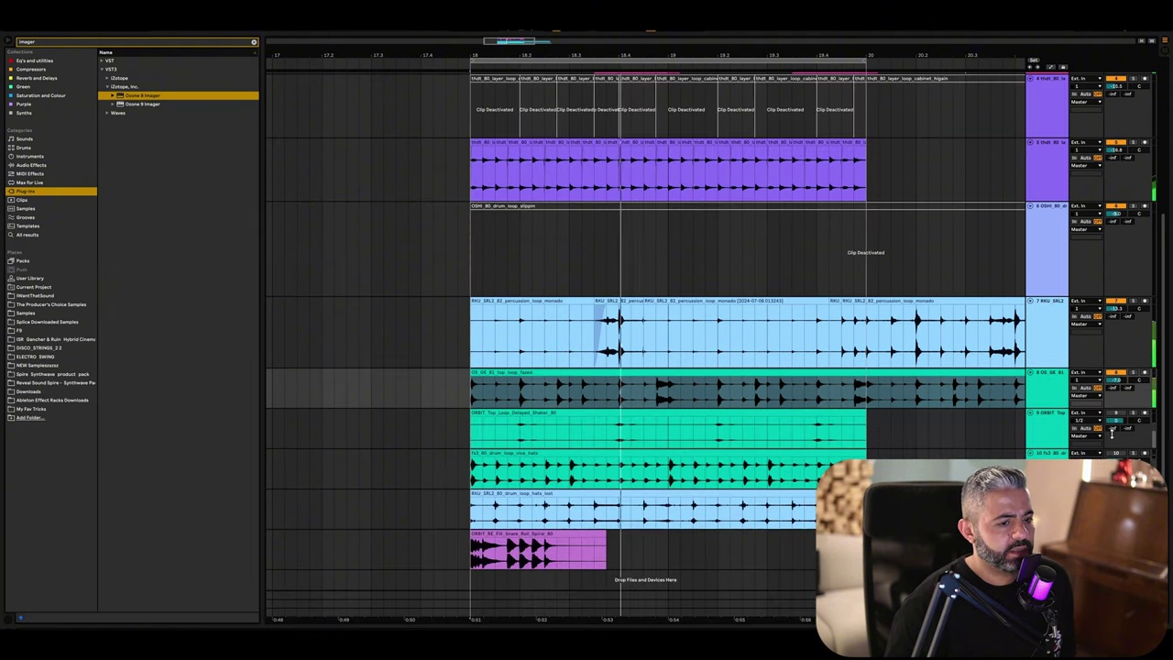
drag(1115, 379, 1115, 400)
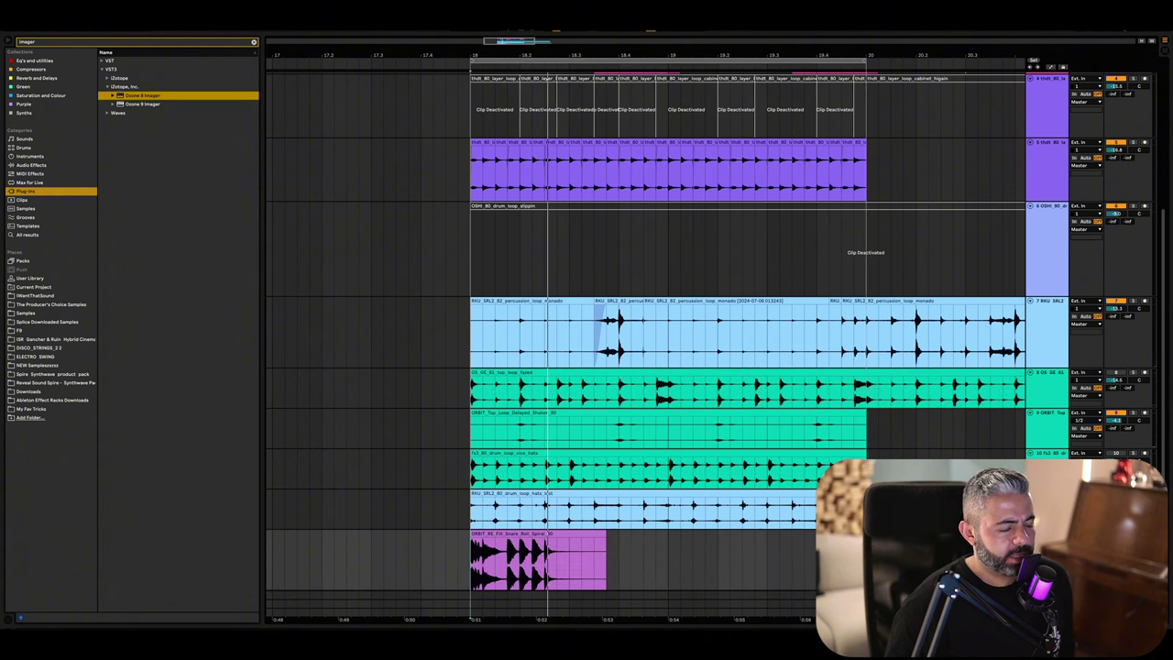
Step: Play the snare roll fill against the groove and listen to its individual hits
key(space)
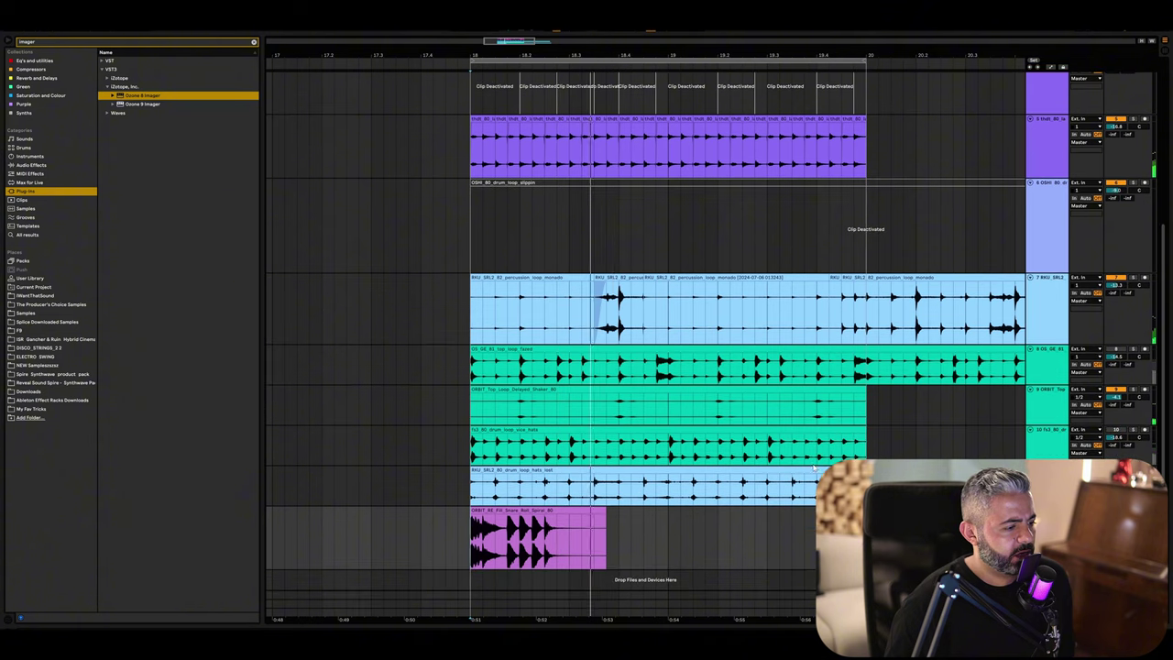
scroll(436, 543, down, 1)
key(space)
key(space)
key(plus)
key(plus)
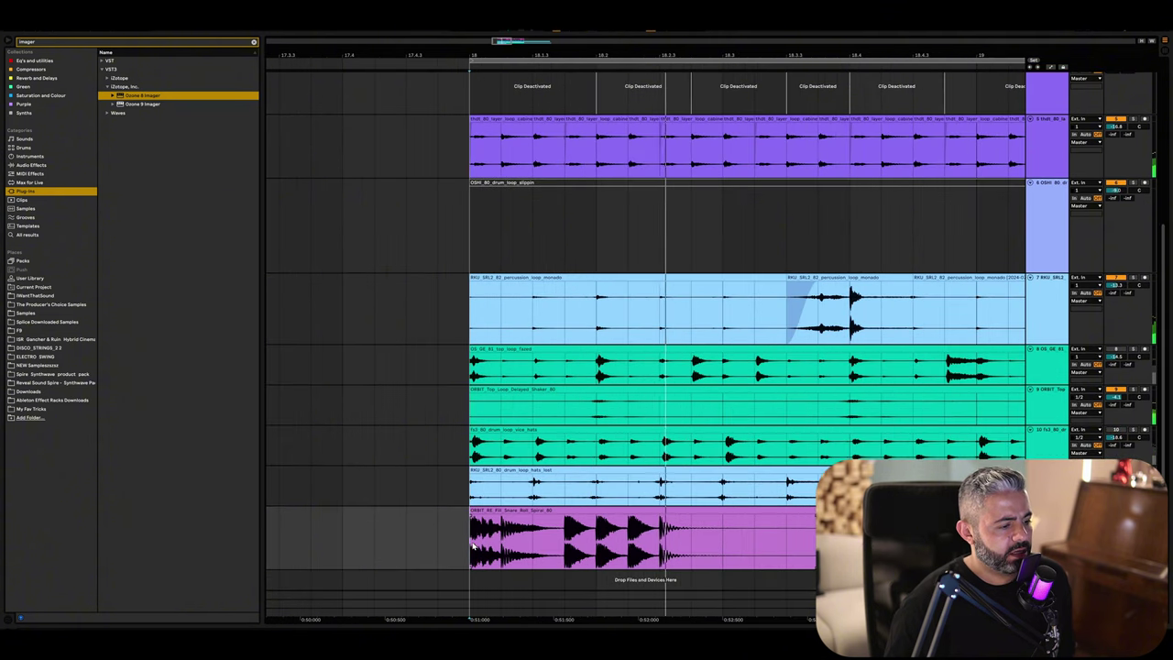
key(space)
key(space)
key(space)
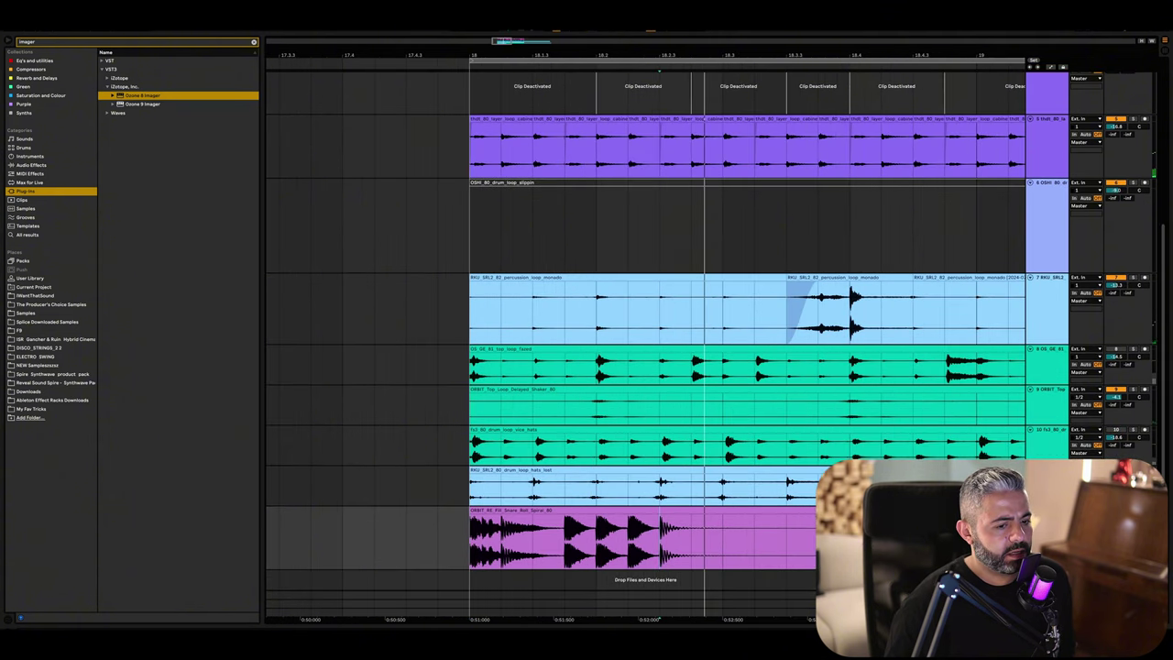
Step: Slice the snare roll between 18.2.2 and 18.3 into two hits and delete the material before and after them
right_click(634, 540)
click(692, 514)
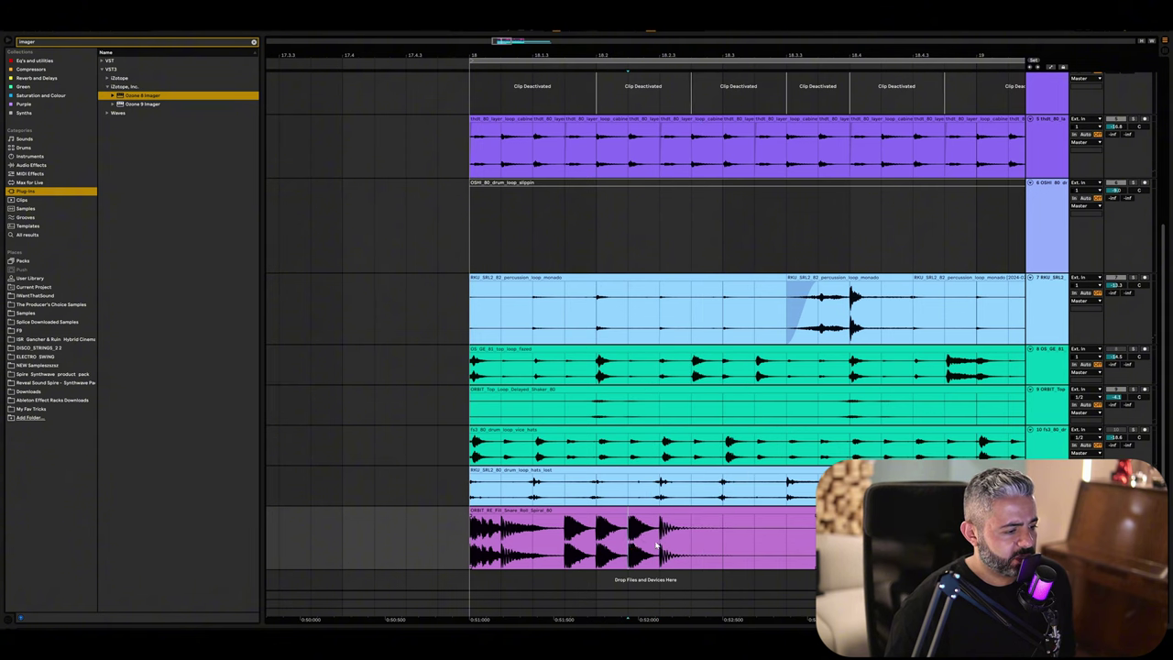
drag(663, 538, 692, 531)
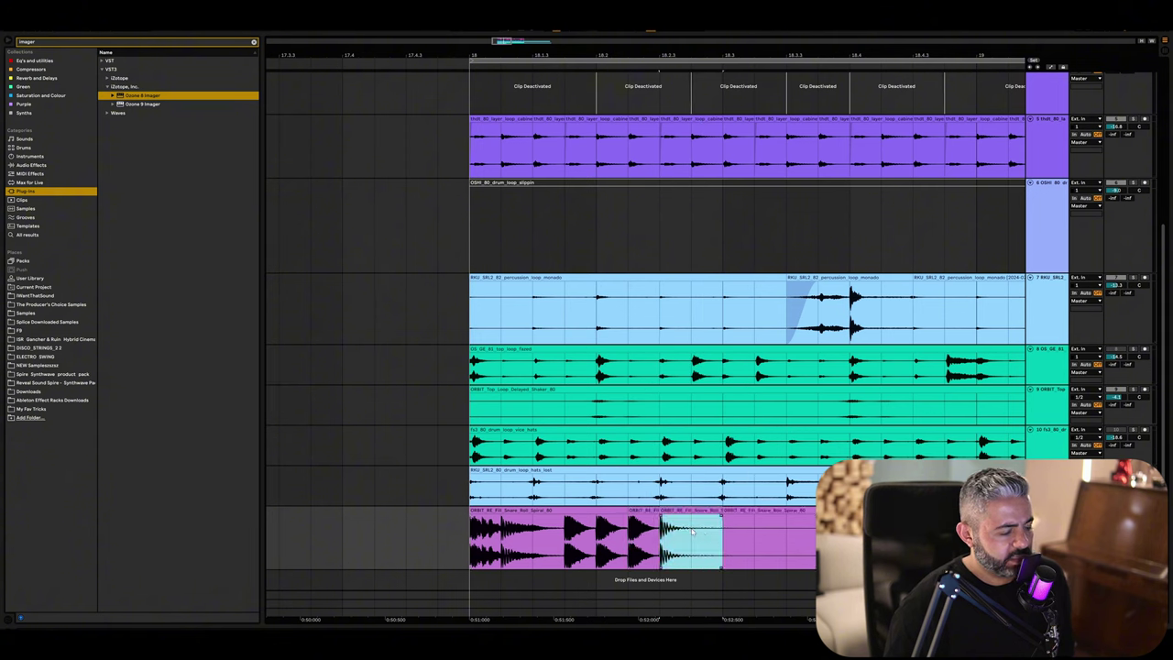
click(583, 509)
key(Delete)
click(758, 511)
key(Delete)
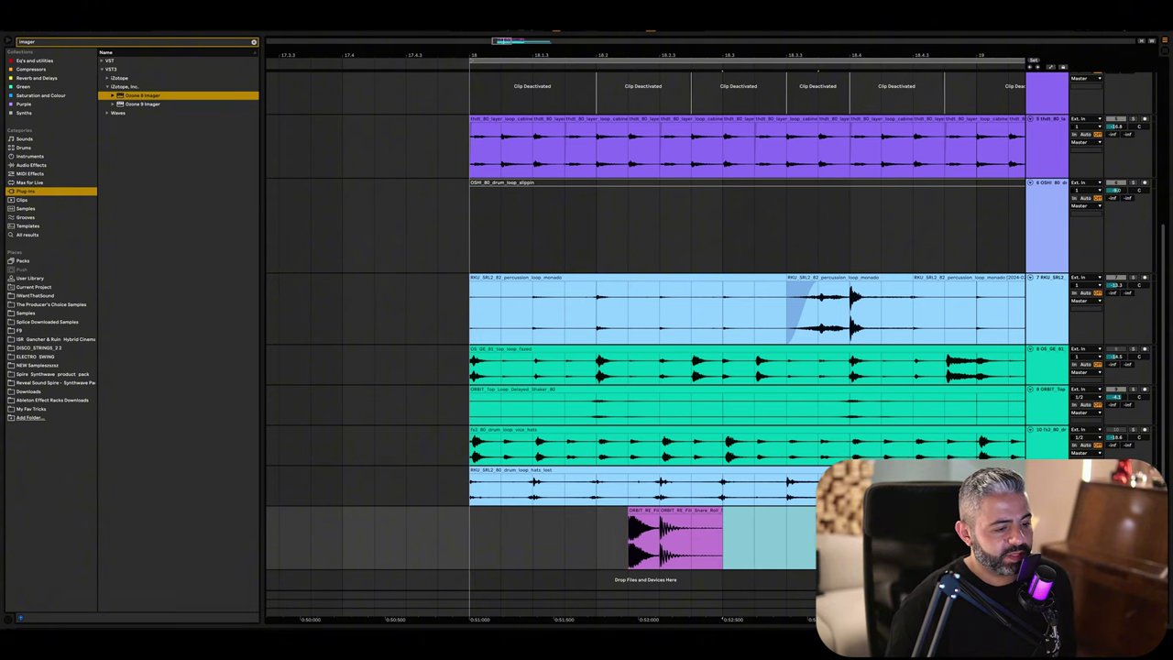
Step: Duplicate the snare roll track, keeping only the first hit on one track and only the decaying hit on the other
click(1047, 510)
key(ctrl+d)
click(688, 468)
key(Delete)
click(647, 530)
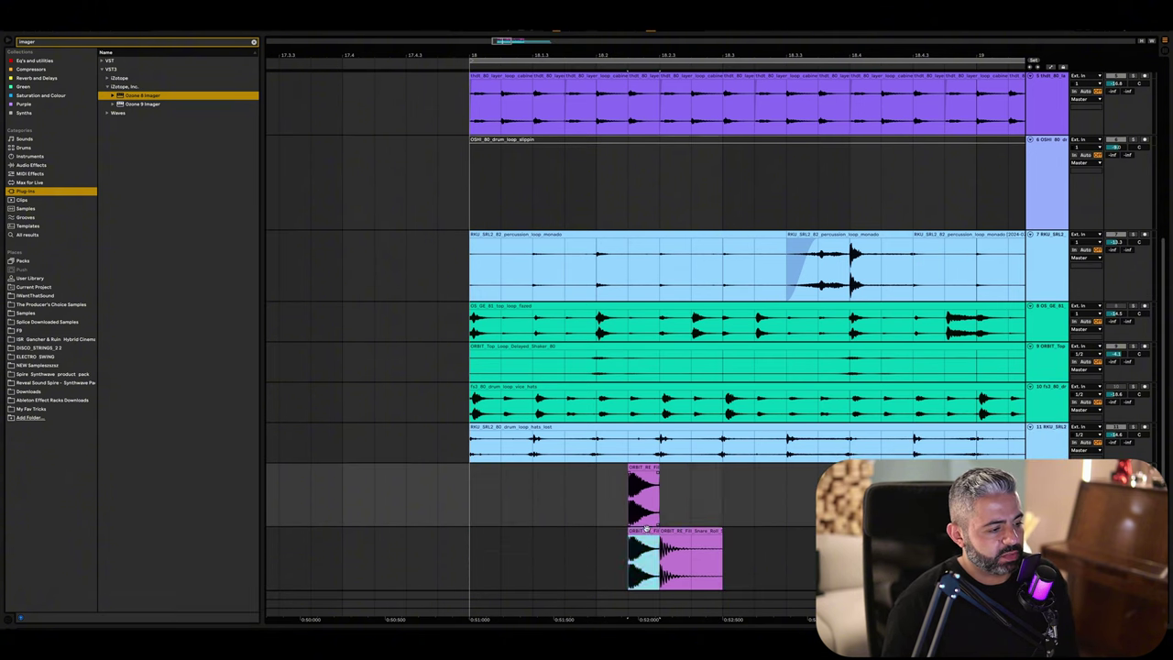
key(Delete)
click(689, 495)
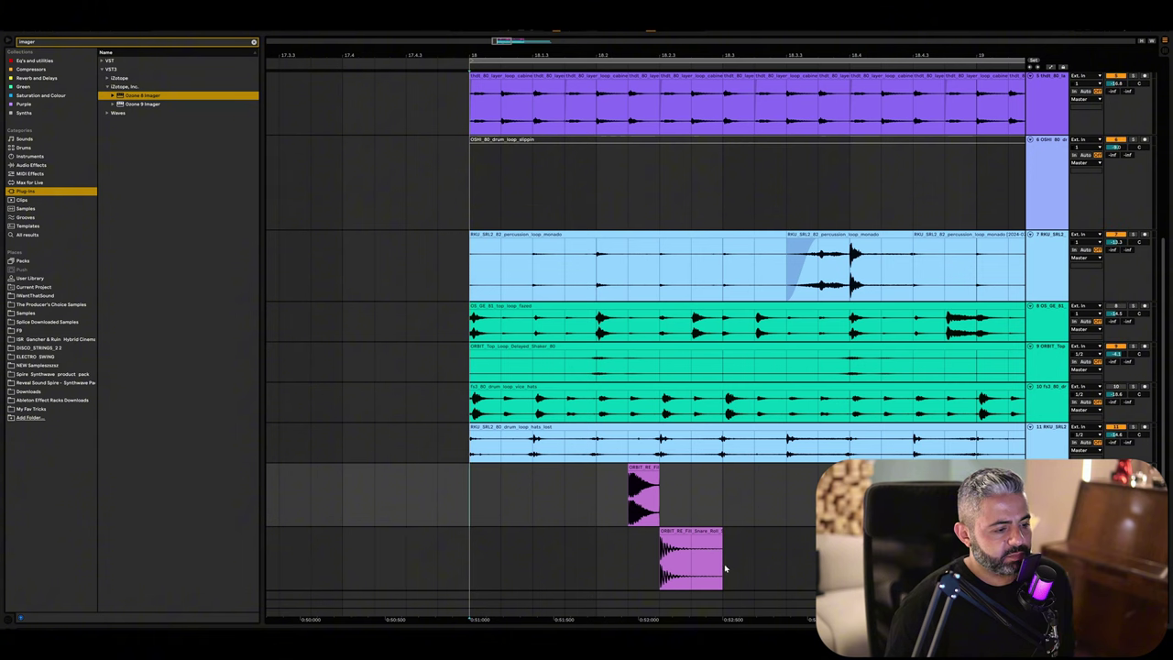
Step: Deactivate the decaying snare slice on the last track and play the groove from just before bar 18
click(667, 531)
key(0)
click(453, 483)
key(space)
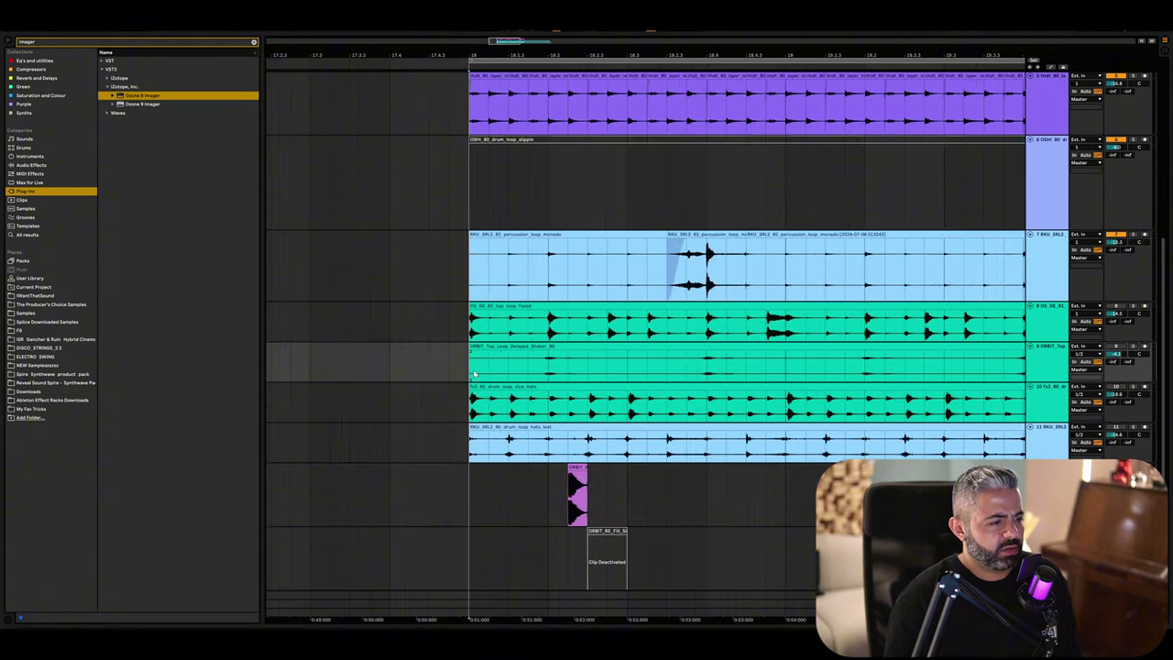
Step: Delete the top loop, delayed shaker and both hat loop clips from tracks 8 to 11
scroll(474, 374, down, 5)
drag(459, 319, 863, 452)
key(0)
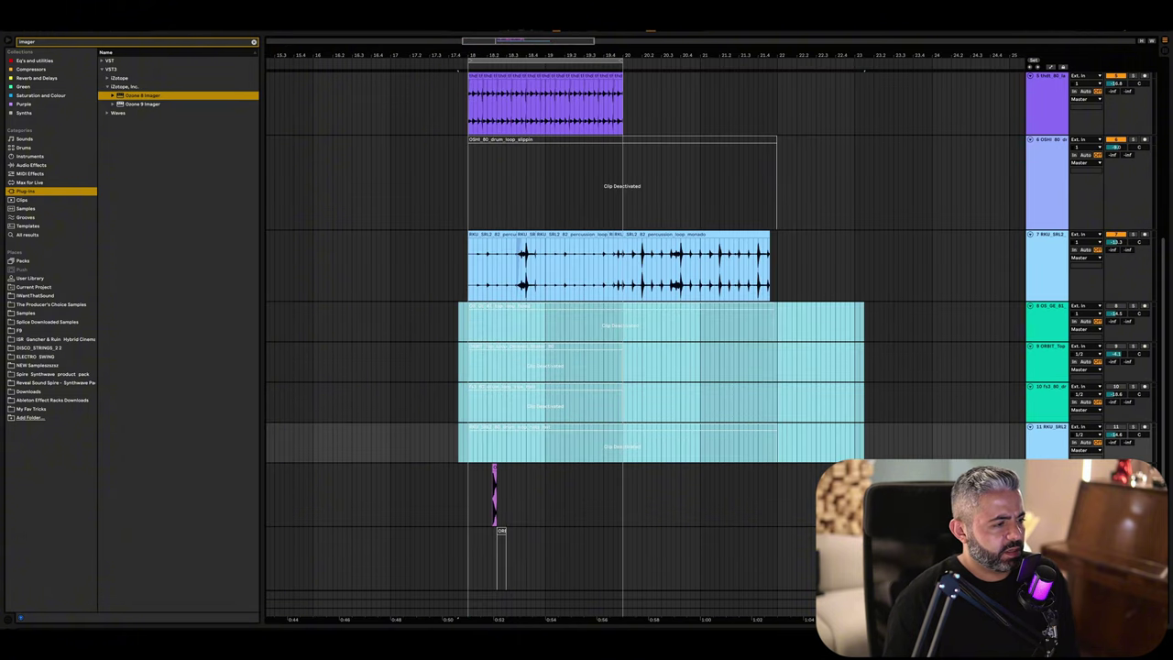
key(Delete)
click(458, 417)
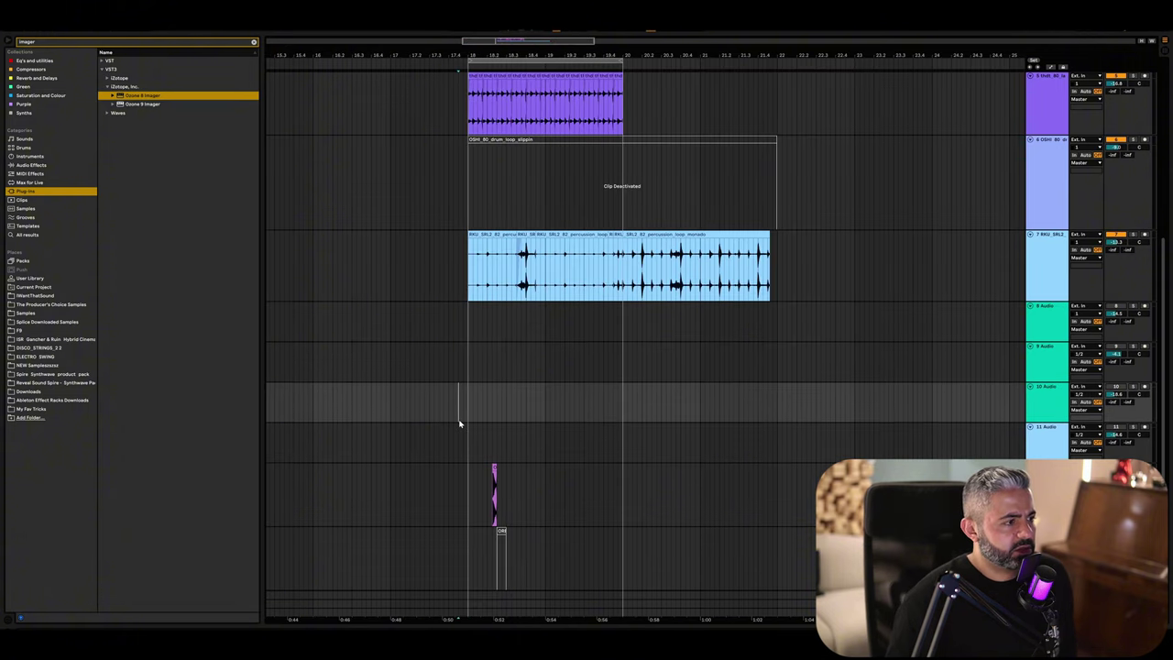
Step: Delete the track holding the deactivated OSHI_80_drum_loop_slippin clip
scroll(458, 419, up, 4)
scroll(512, 445, down, 3)
right_click(1061, 152)
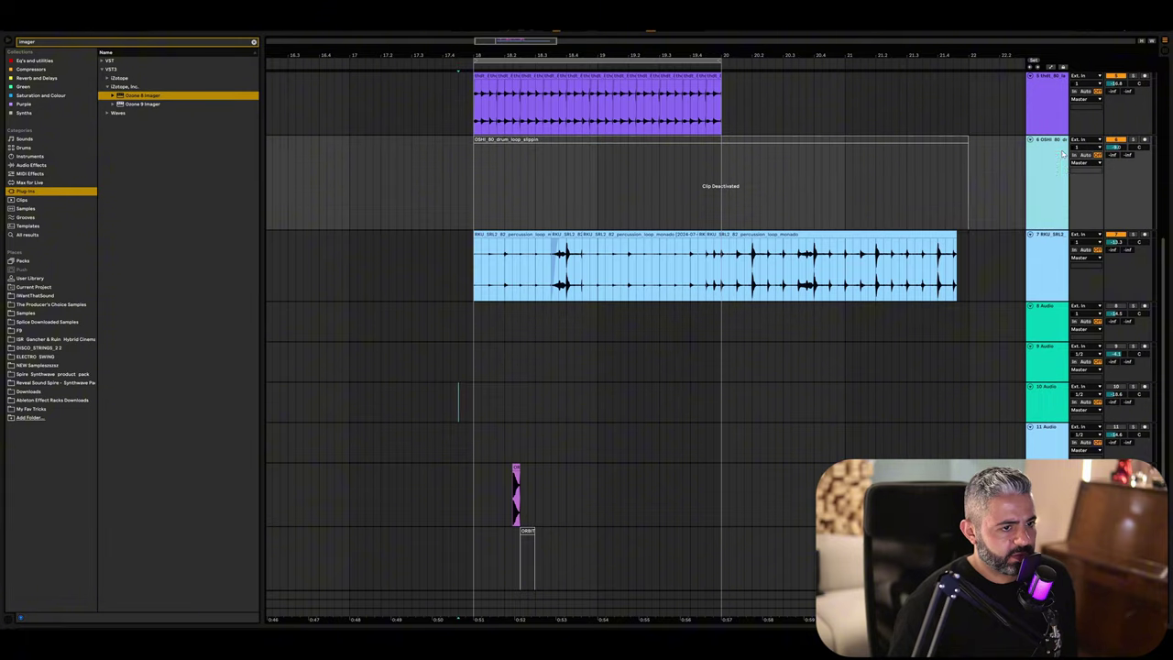
click(1067, 170)
right_click(1051, 161)
click(1066, 193)
click(466, 362)
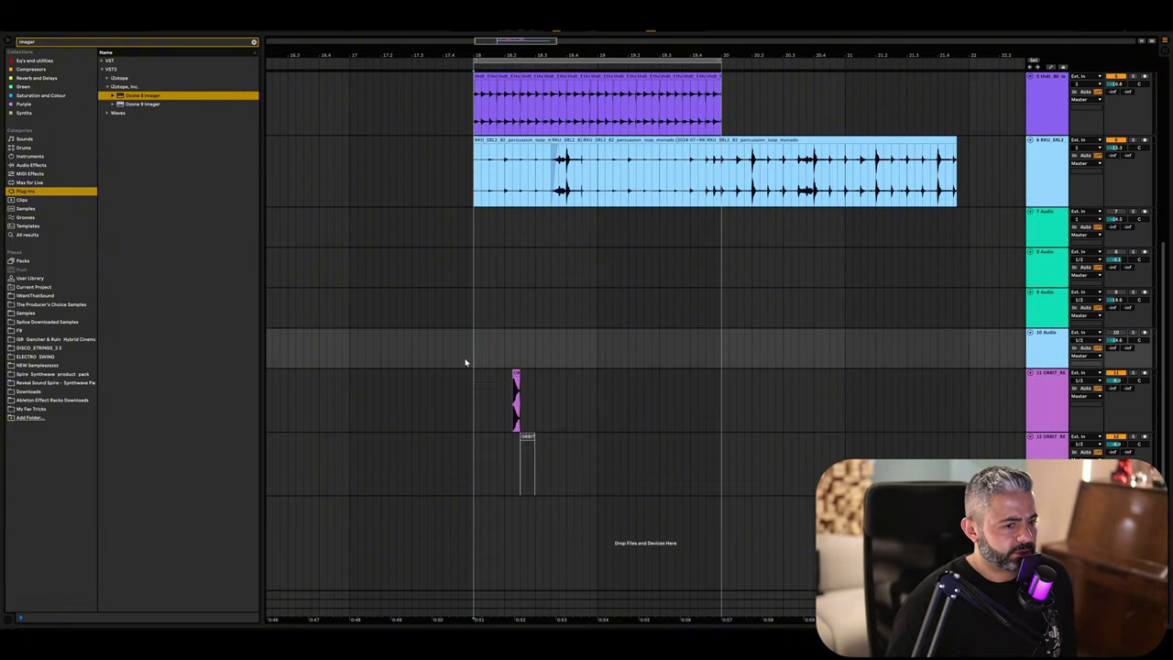
Step: Move the first snare slice to beat 18.2 and play it with the groove
key(space)
scroll(465, 362, up, 3)
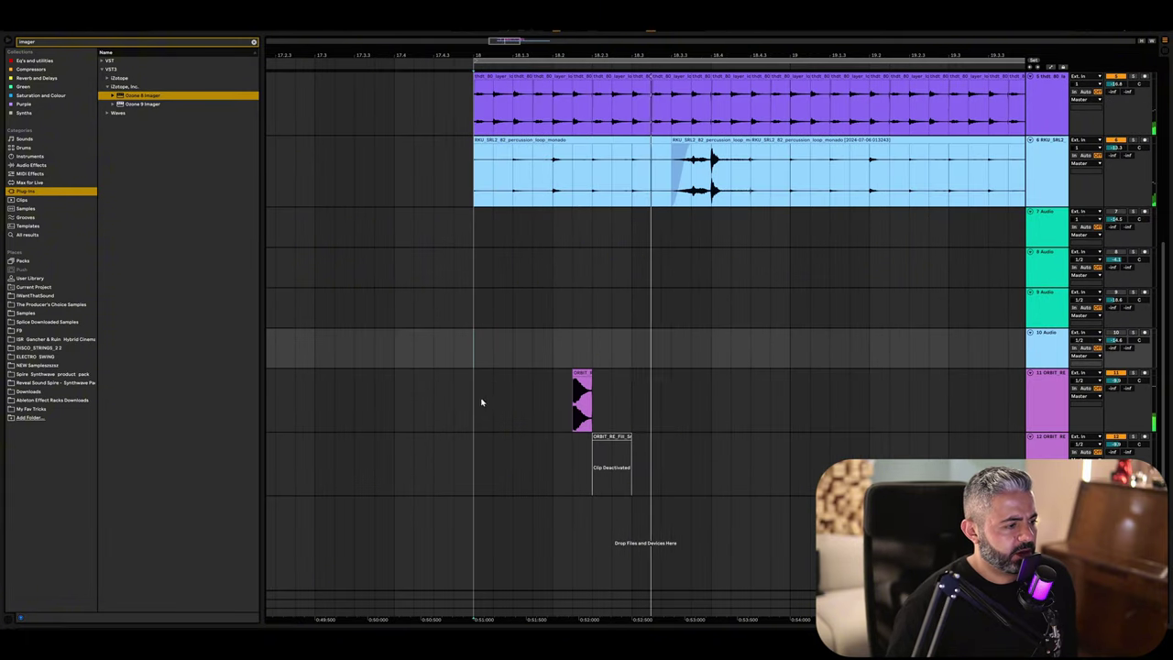
click(501, 399)
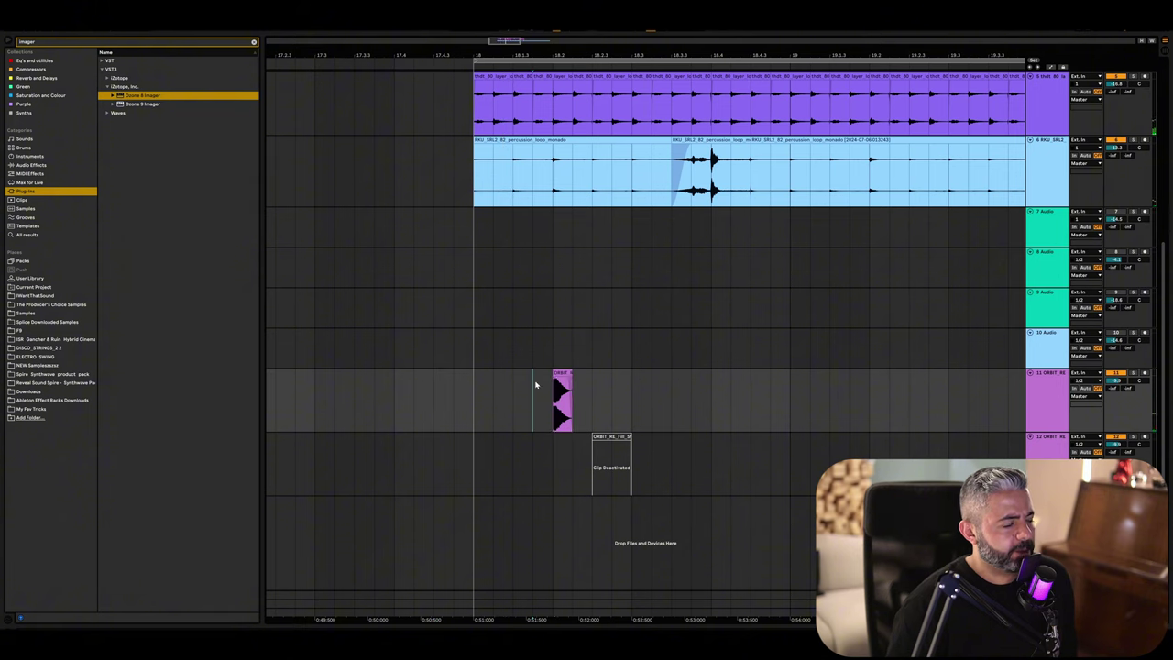
key(space)
key(space)
Step: Solo the snare slice track and load the ValhallaRoom reverb on it, found by searching the plug-ins for "room"
click(1134, 373)
key(space)
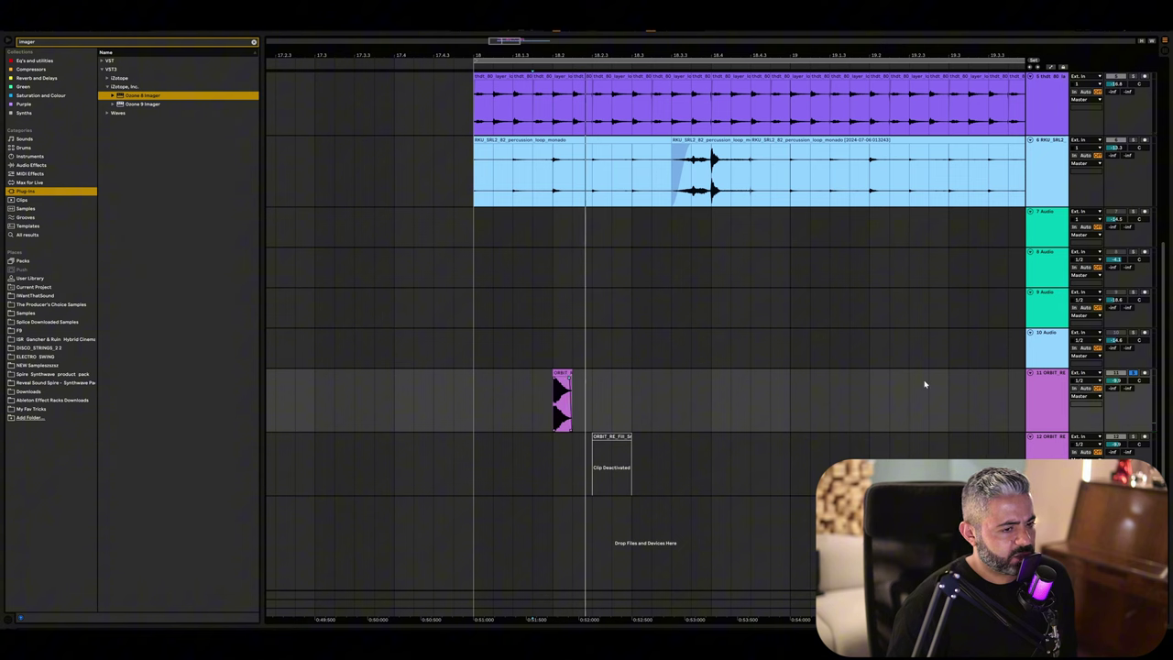
click(1023, 386)
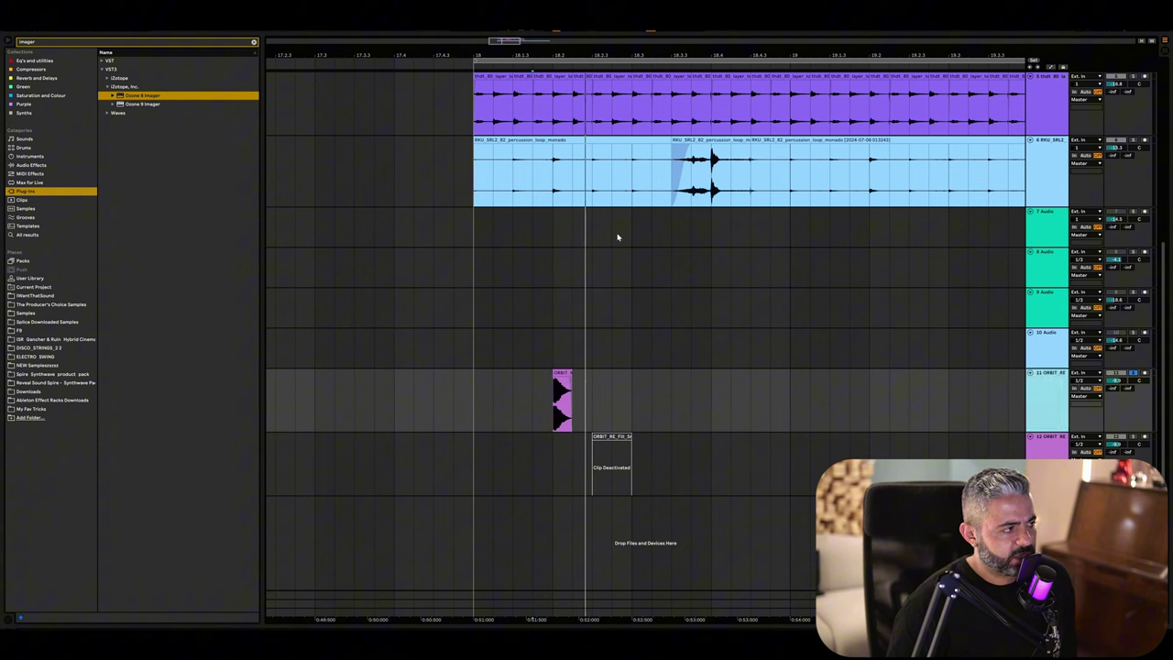
click(253, 43)
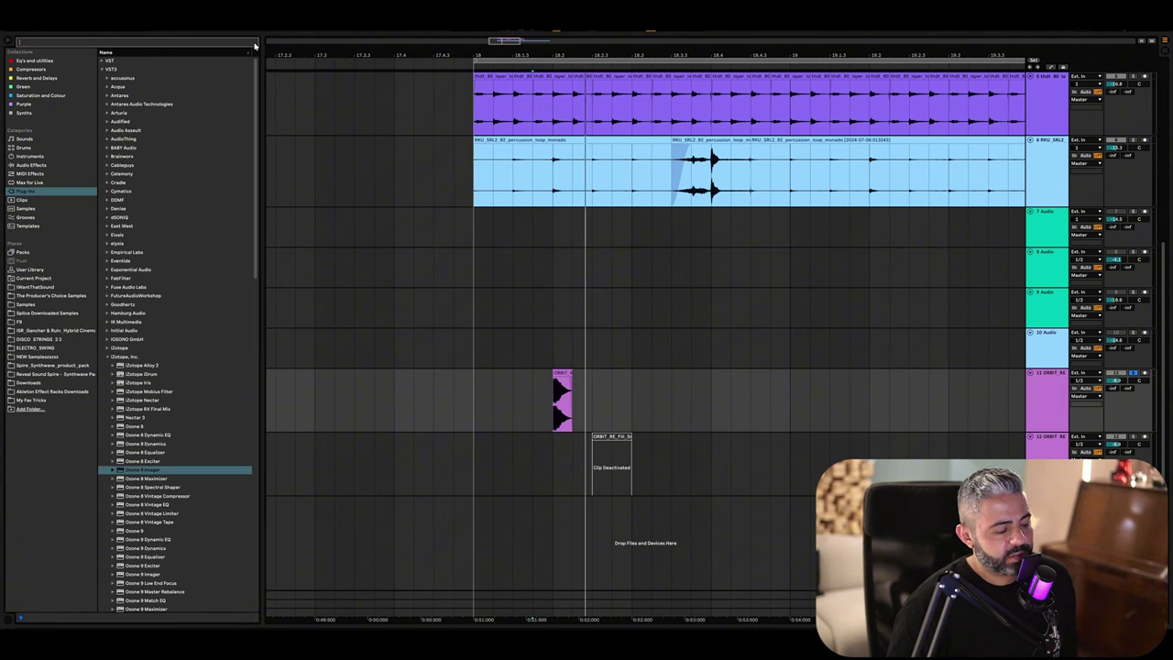
click(553, 400)
key(space)
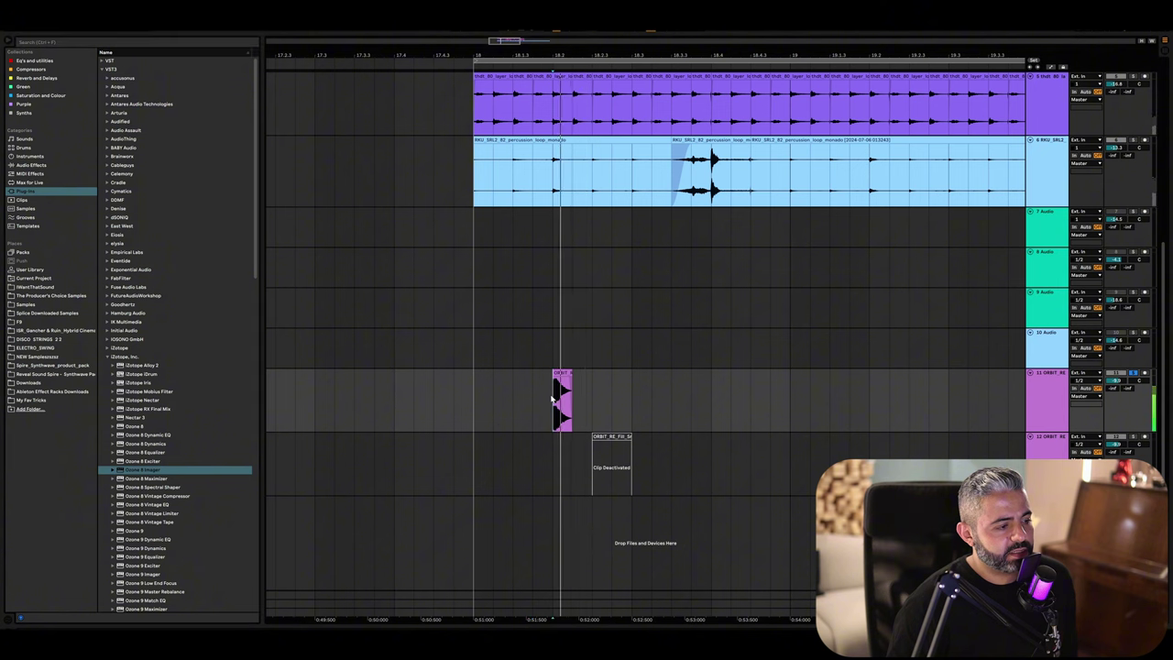
key(space)
key(space)
key(space)
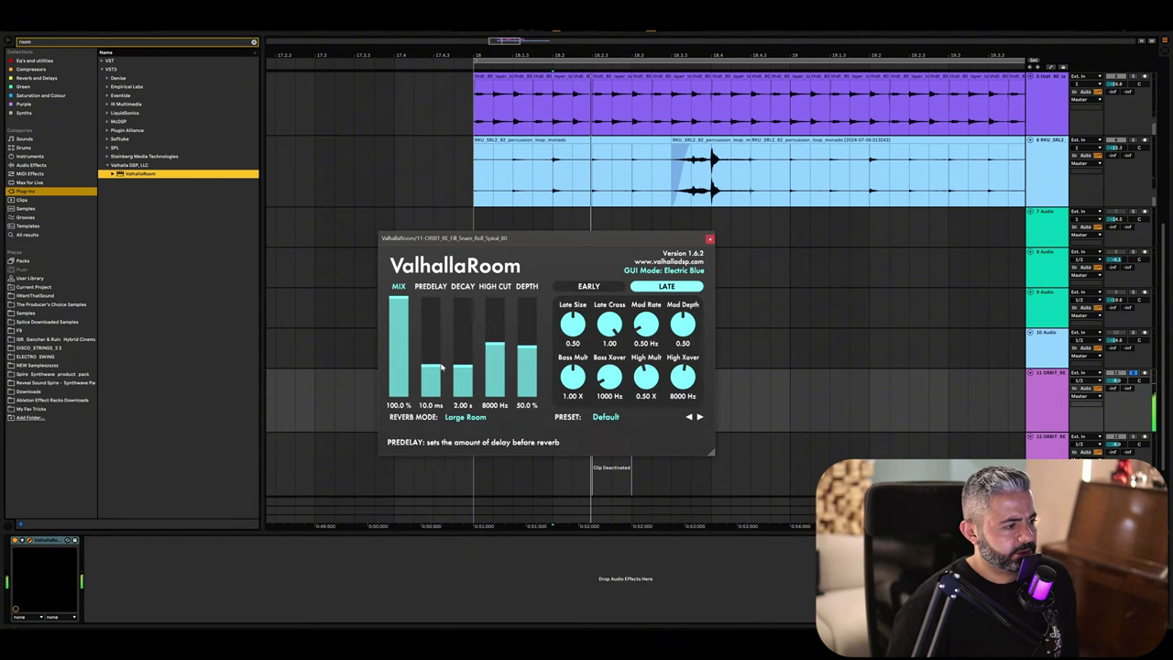
Step: Lower the ValhallaRoom mix on the snare, unsolo its track and play it with the other layers
drag(399, 311, 399, 385)
key(space)
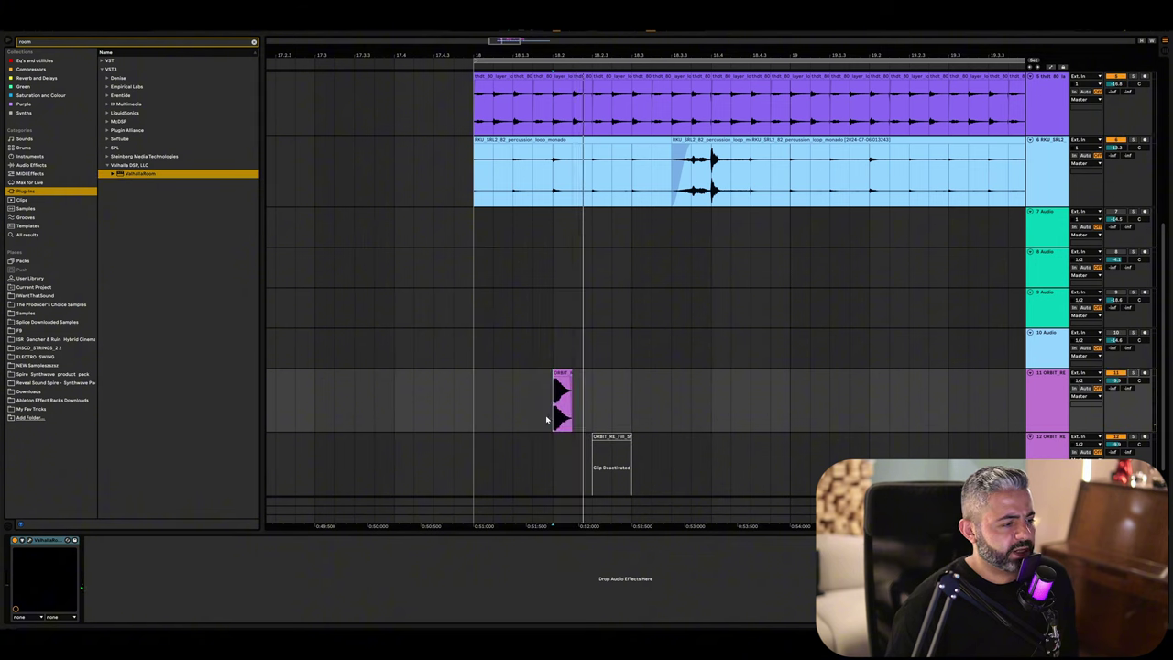
key(space)
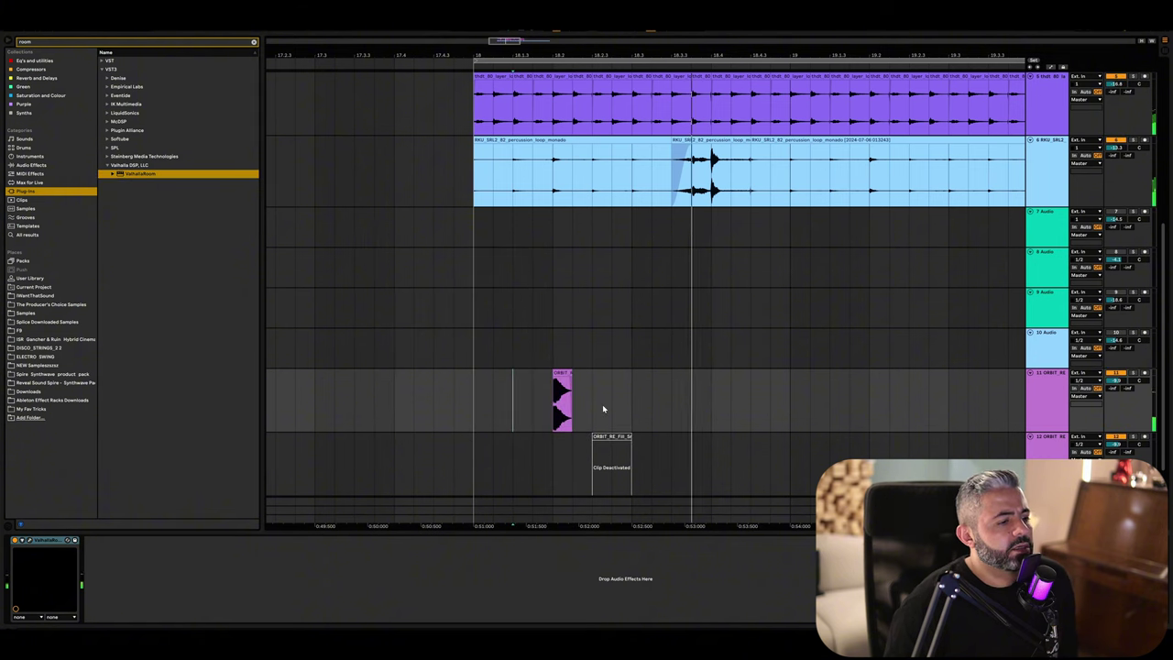
Step: Repeat the snare slice on 18.4, 19.2 and 19.4 so it covers both bars of the groove
key(space)
drag(563, 398, 720, 383)
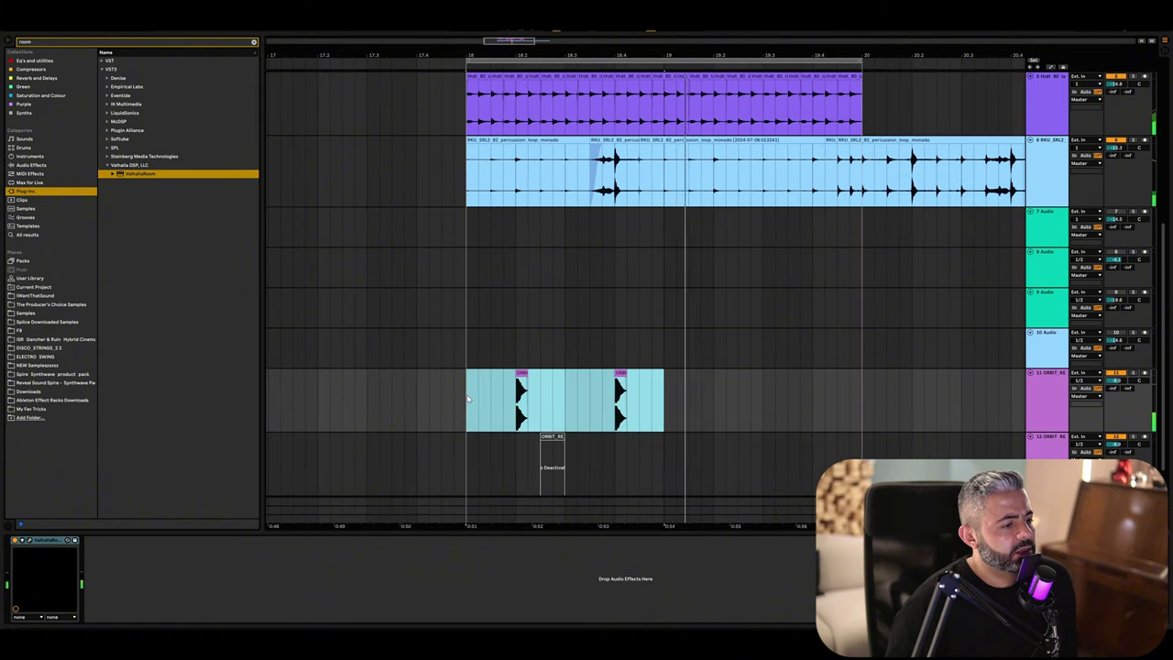
key(ctrl+d)
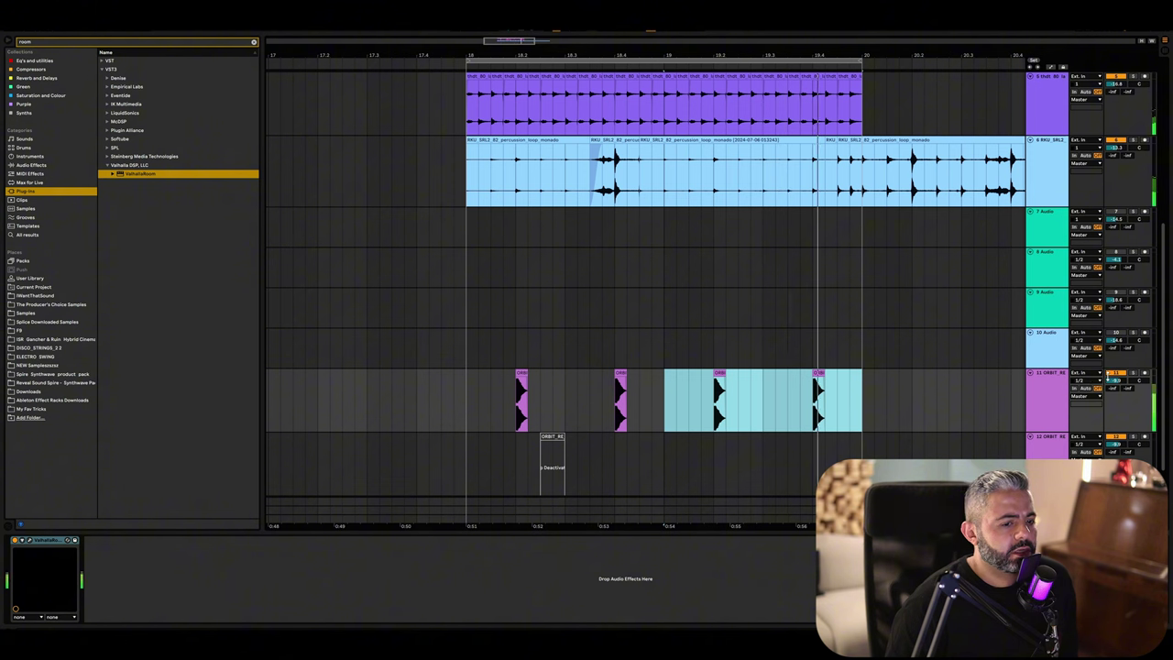
Step: Select all twelve tracks and lower their volumes together
scroll(1051, 398, up, 2)
scroll(1052, 438, up, 2)
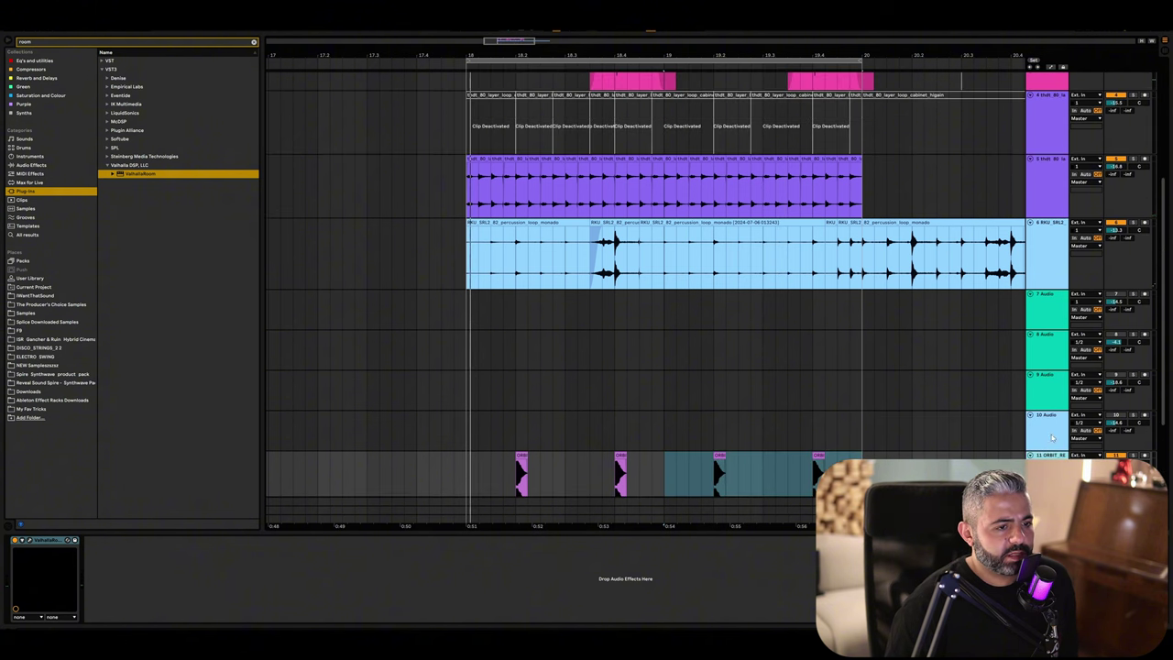
alt+click(1030, 224)
click(1044, 76)
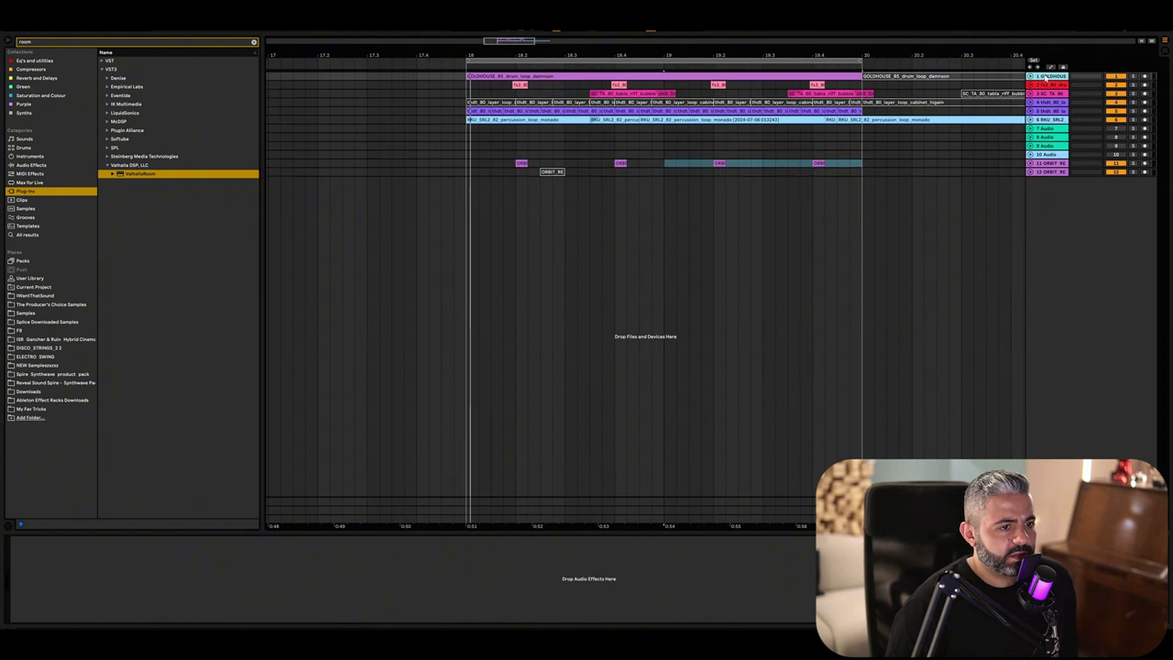
shift+click(1050, 173)
click(1030, 172)
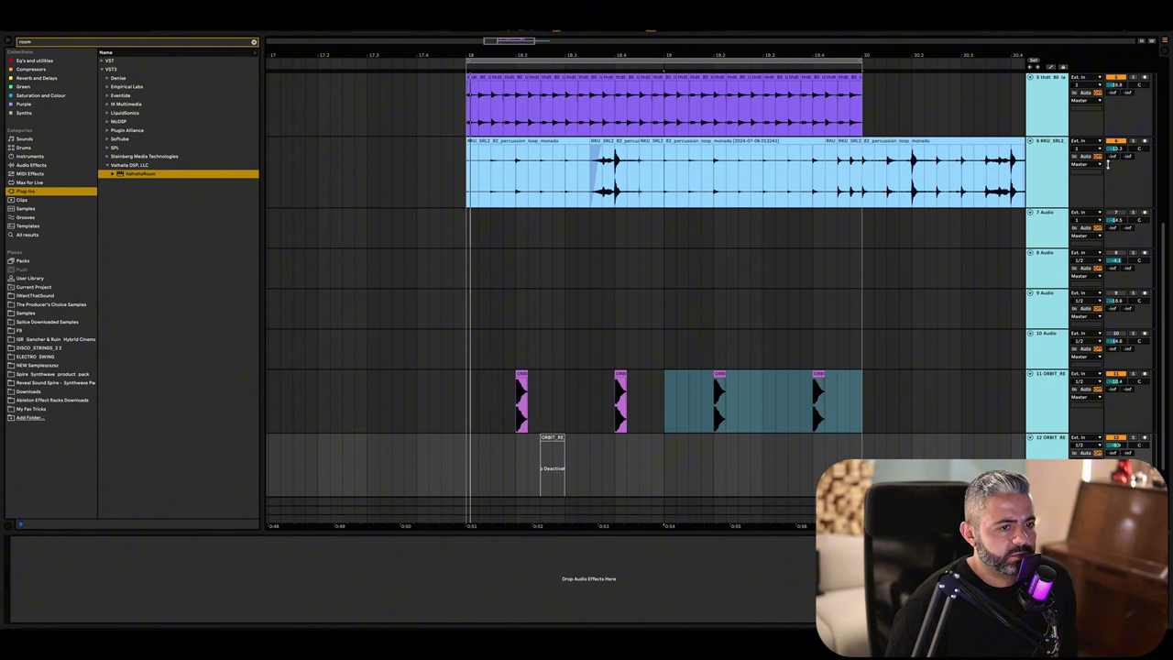
drag(1108, 165, 1108, 182)
key(space)
Step: Try the decaying snare slice as a repeating pattern from bar 18 to bar 20 and play it with the groove
click(935, 341)
scroll(790, 388, down, 1)
key(space)
click(551, 417)
key(0)
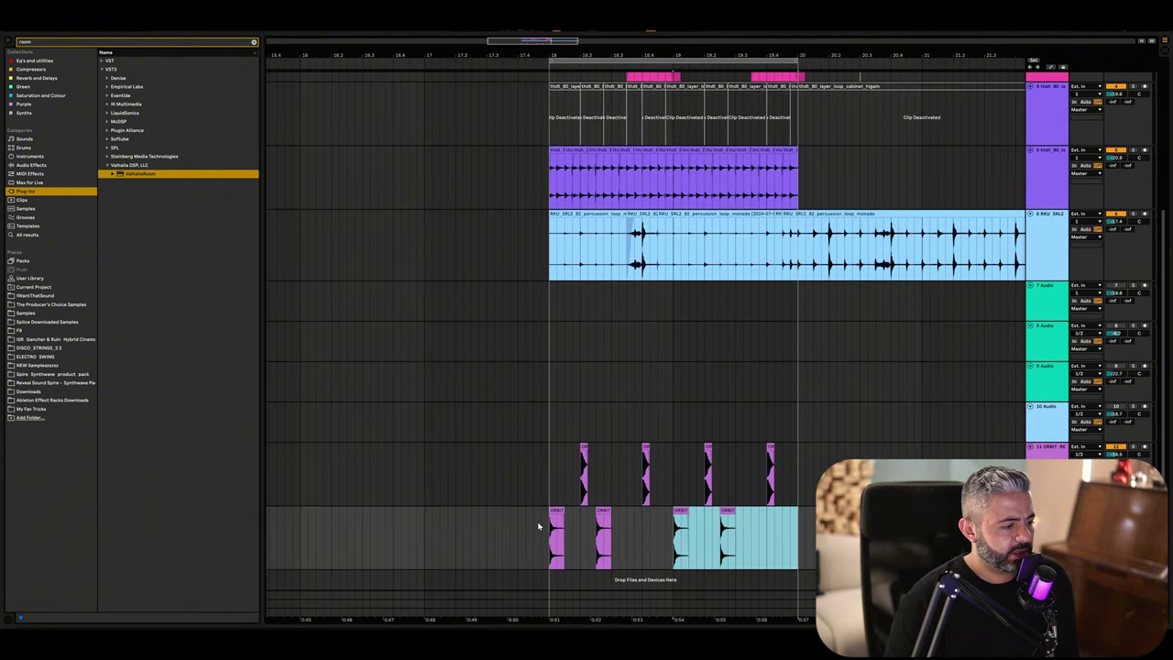
click(540, 527)
scroll(542, 527, up, 3)
key(space)
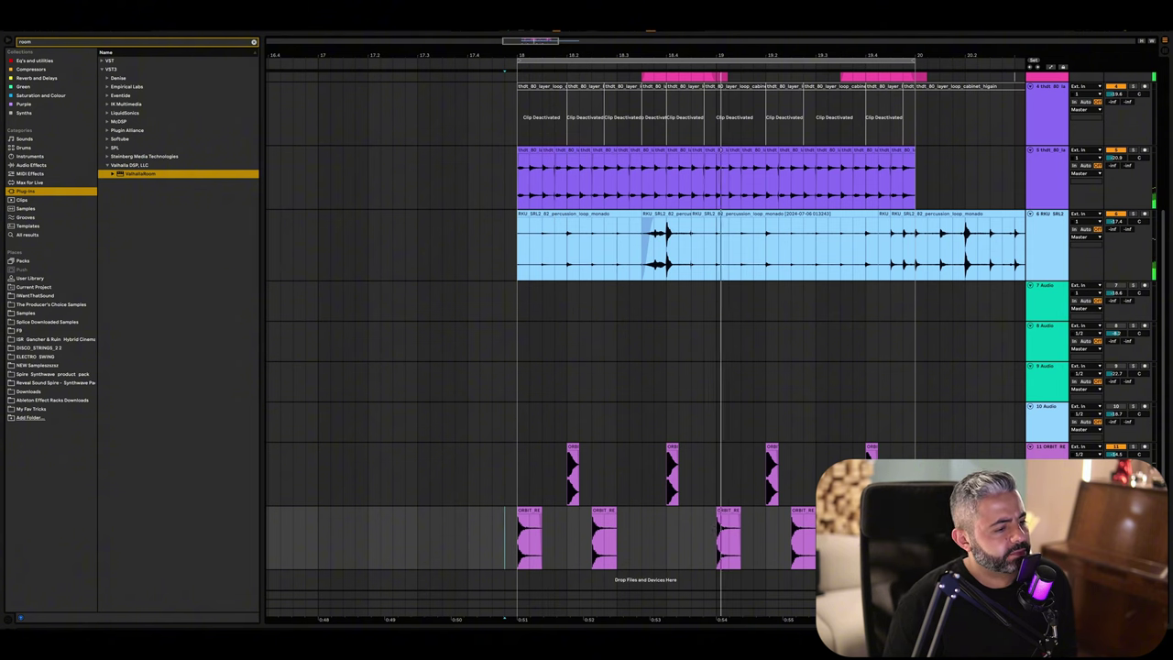
key(space)
Step: Clear the decaying snare clips from the last track and delete that track
drag(926, 540, 454, 542)
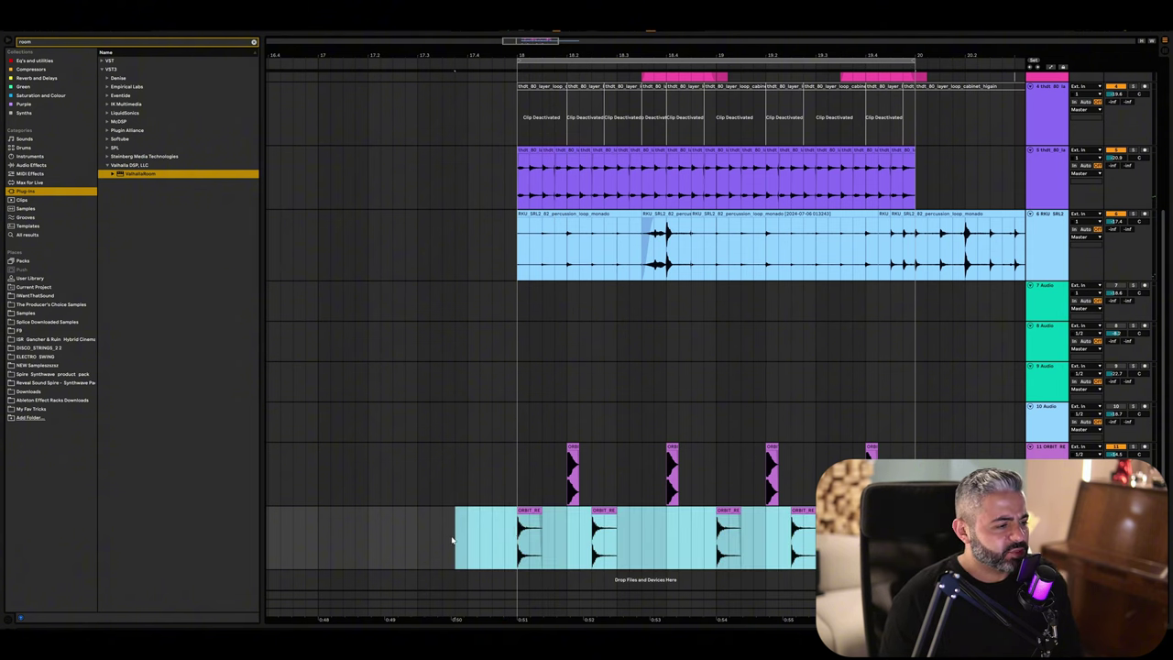
key(Delete)
right_click(1048, 533)
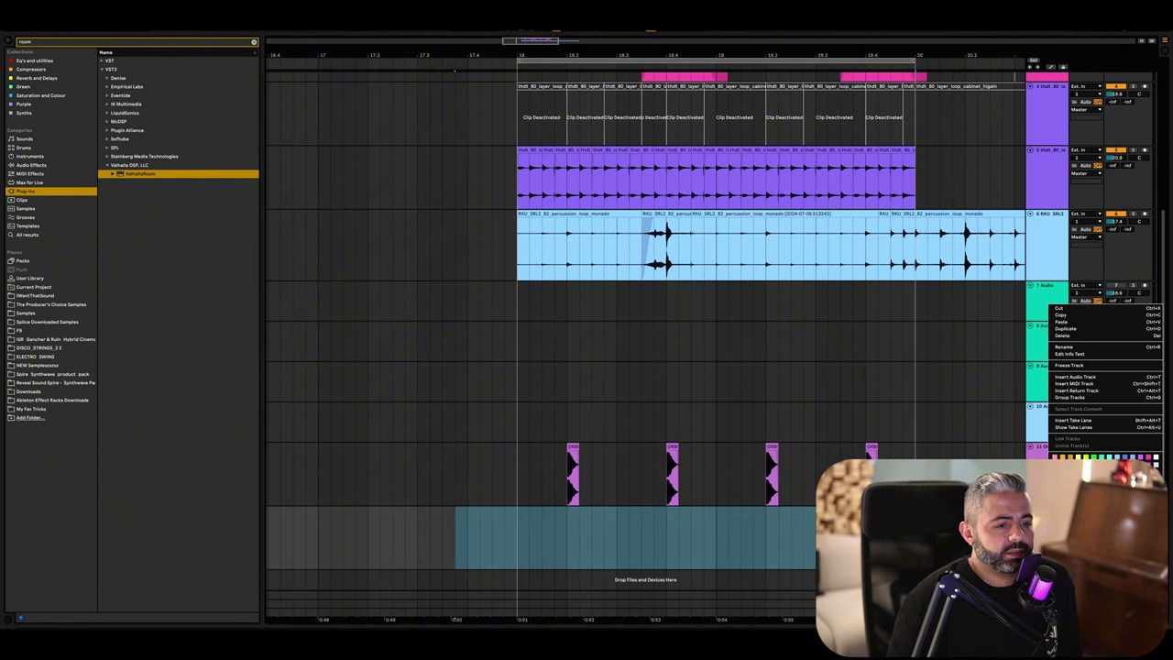
click(1092, 321)
click(1048, 419)
click(863, 376)
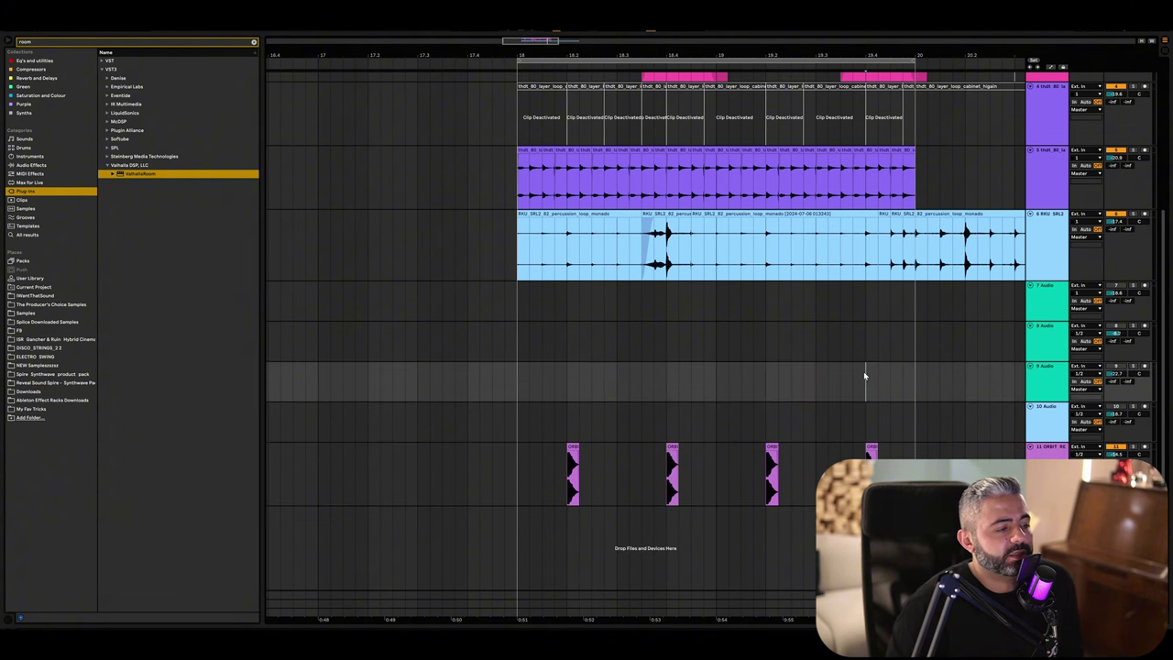
Step: Set the arrangement grid to 1 bar and delete the percussion loop from bar 20 onward
scroll(862, 375, down, 4)
scroll(855, 370, right, 3)
right_click(843, 313)
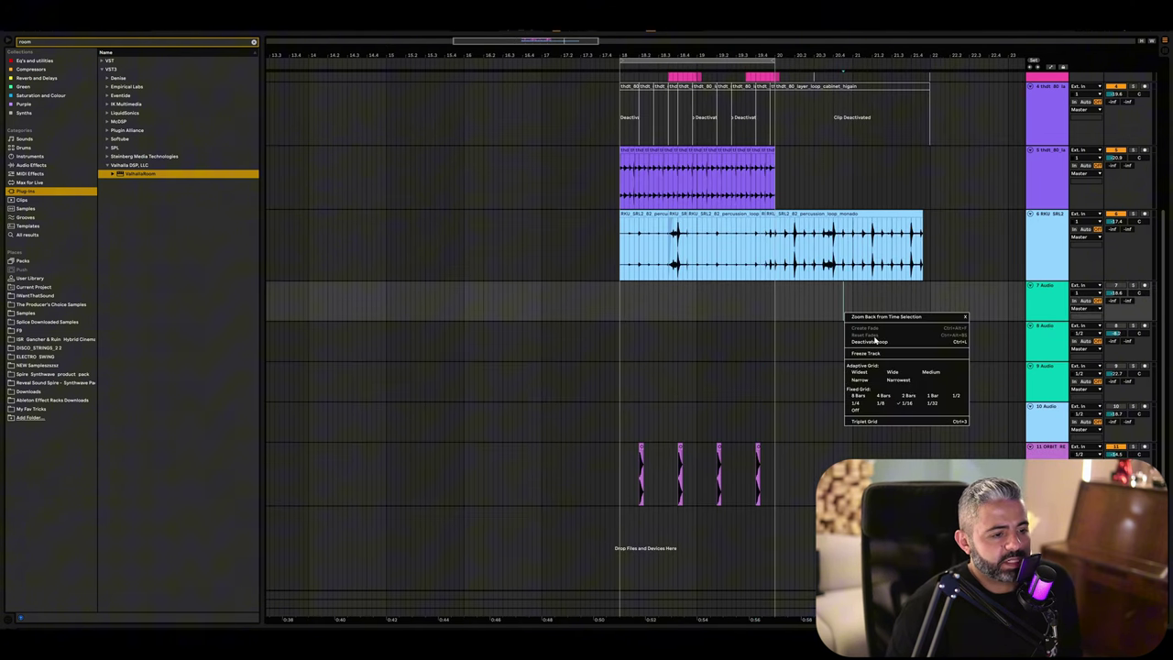
click(932, 398)
drag(781, 246, 962, 243)
key(Delete)
Step: Delete the deactivated layer_loop_cabinet clip from bar 20 onward on track 4
scroll(864, 367, up, 3)
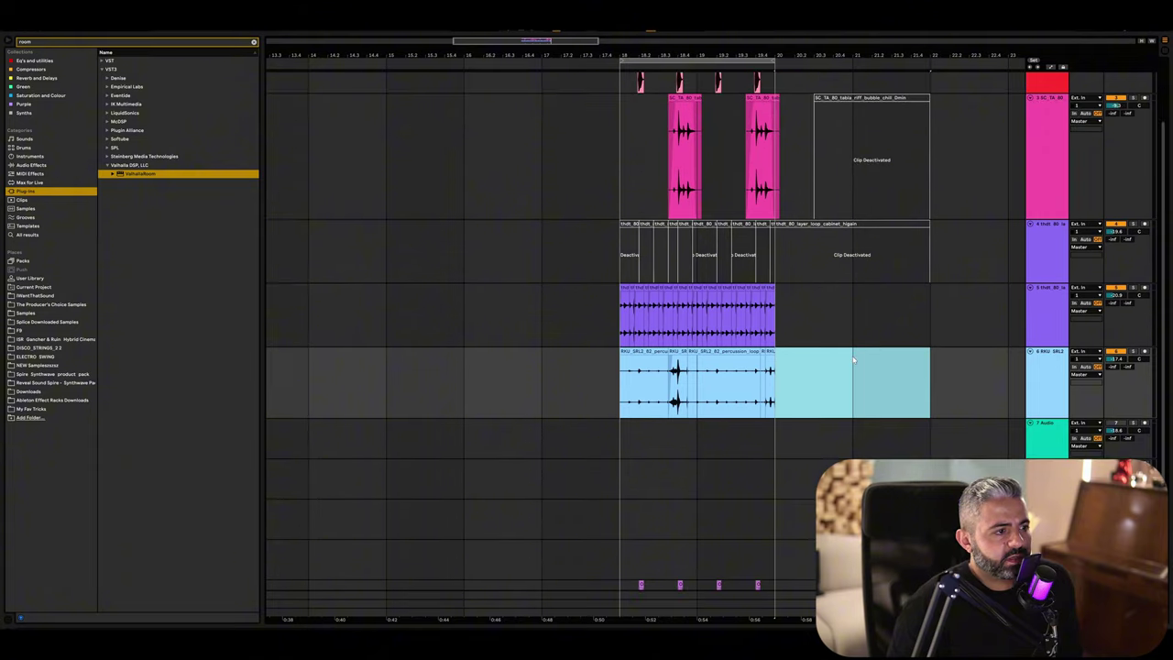
scroll(853, 360, up, 3)
drag(787, 325, 975, 337)
key(Delete)
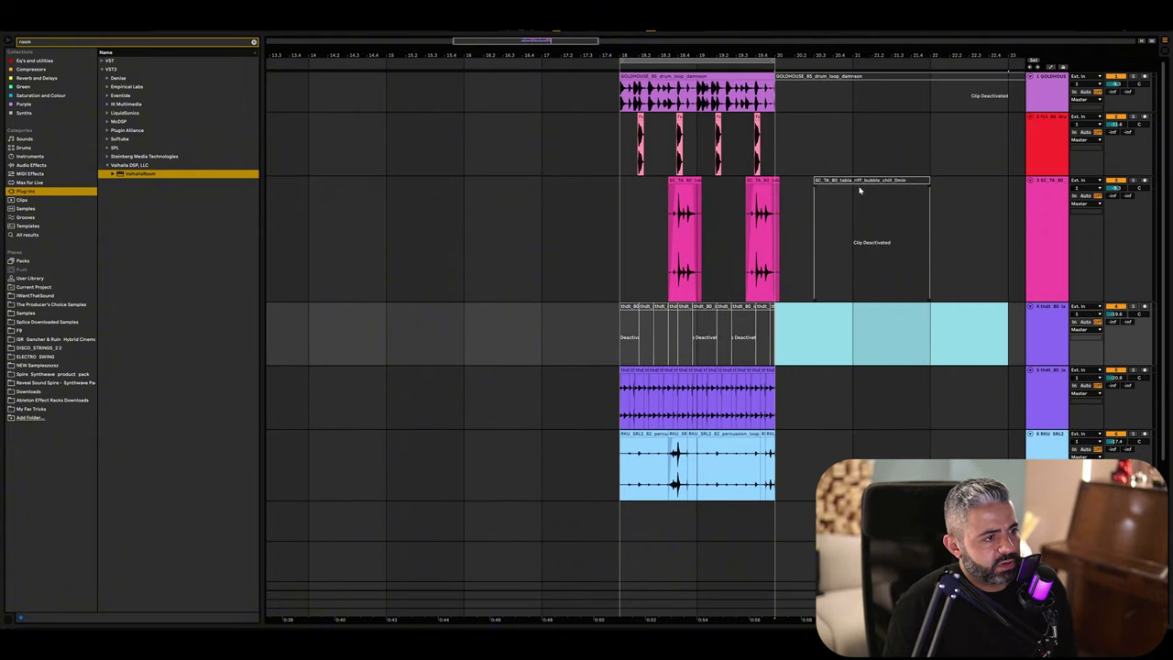
Step: Delete the deactivated tabla clip on track 3 and the deactivated drum loop clip on track 1 after bar 20
click(860, 186)
key(Delete)
click(857, 73)
key(Delete)
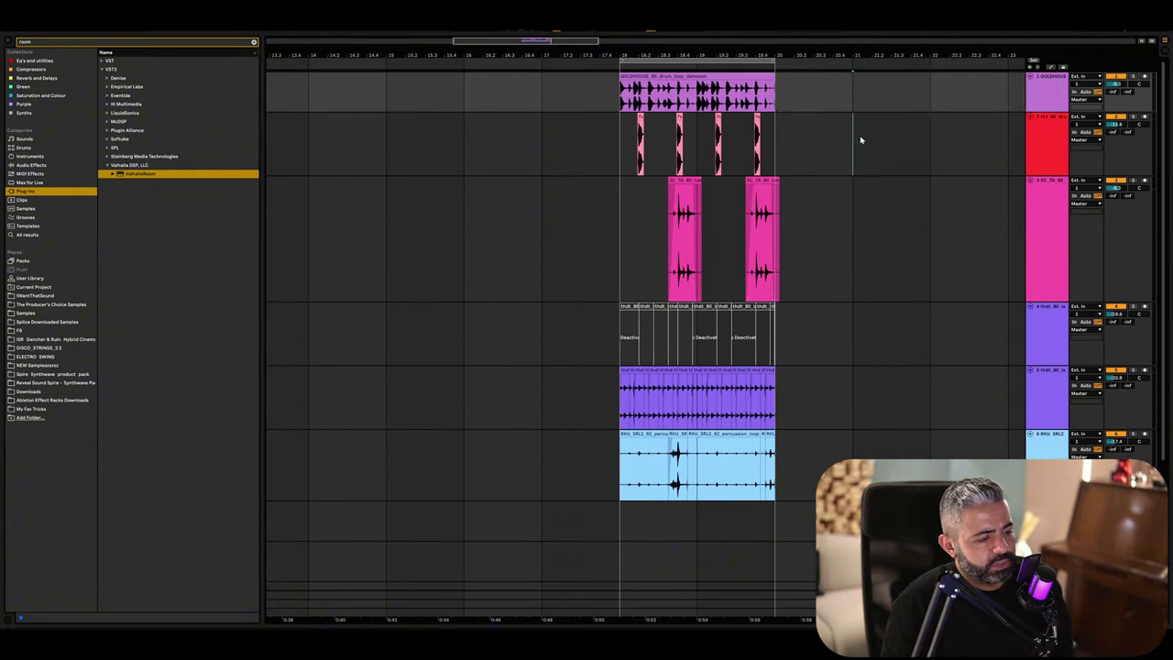
click(854, 137)
Step: Collapse all tracks and delete the four empty audio tracks 7 to 10
alt+click(1030, 181)
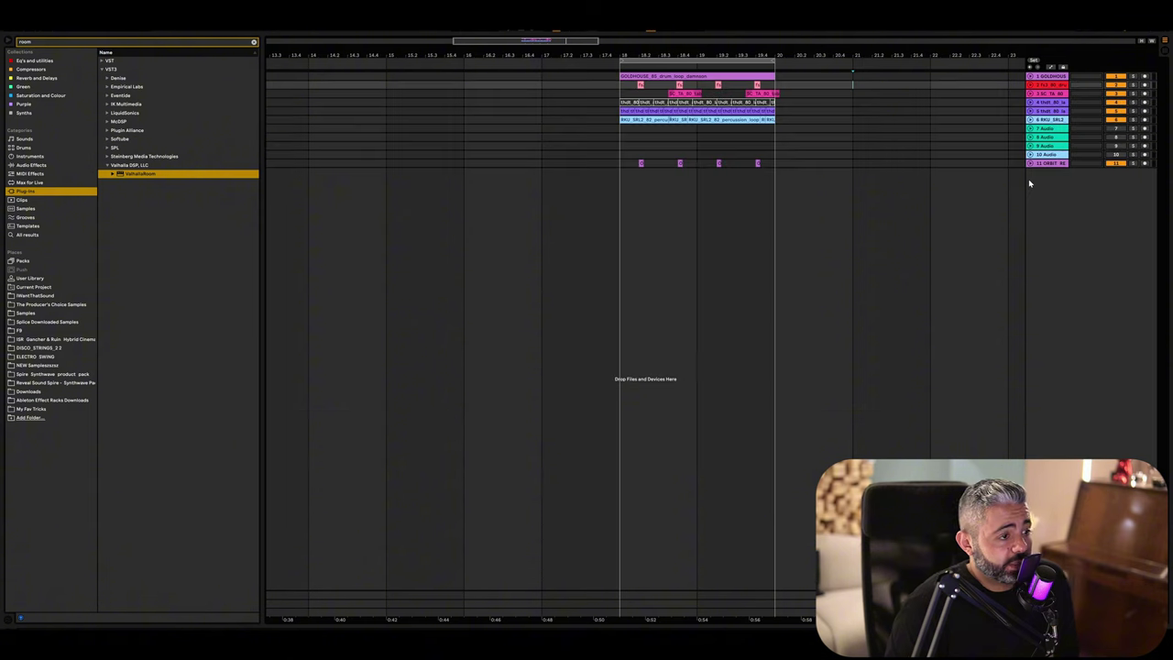
click(1043, 129)
click(1047, 147)
shift+click(1046, 154)
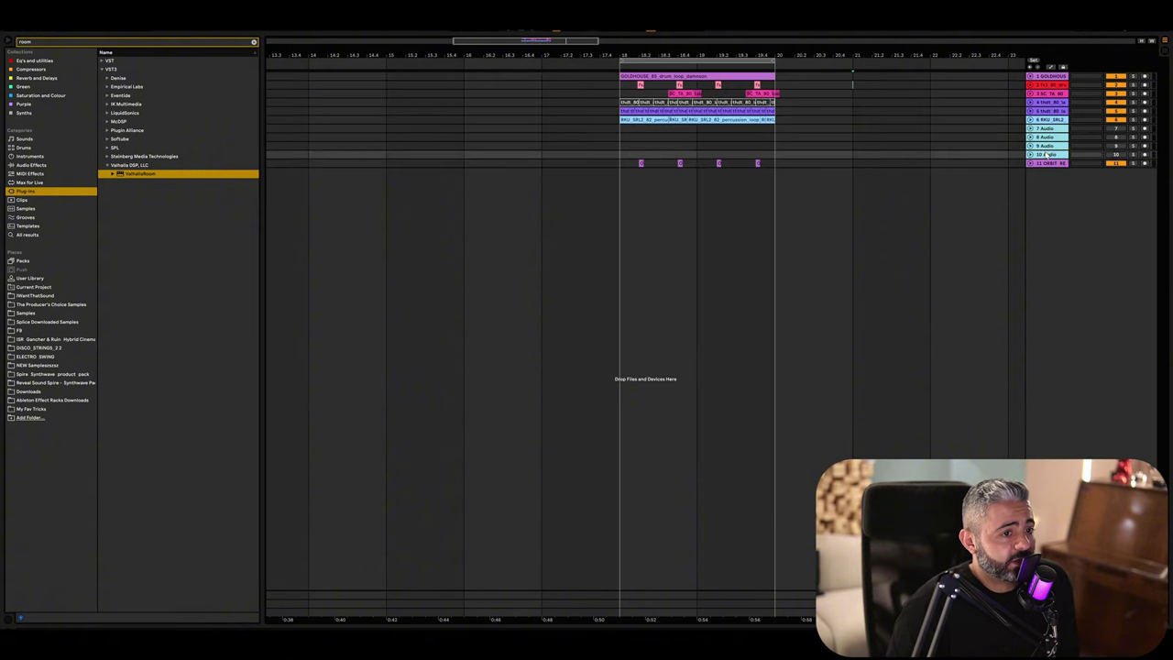
right_click(1046, 153)
click(1053, 160)
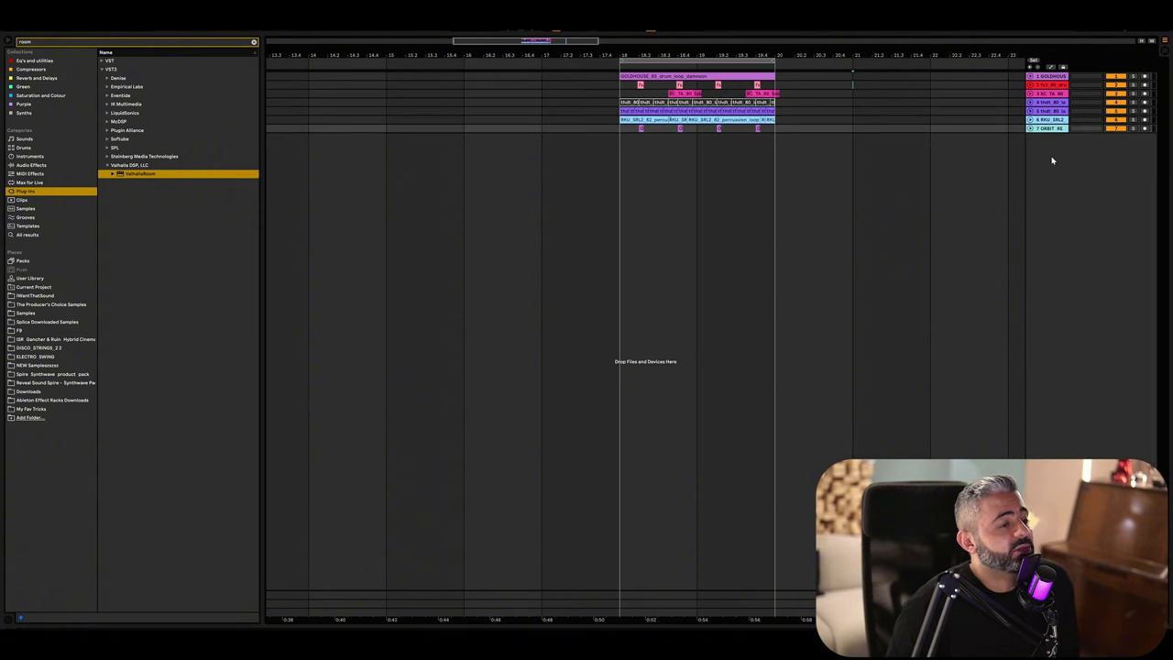
Step: Unfold all tracks, fit their heights to the arrangement view and make track 2 shorter
right_click(1052, 161)
click(1033, 87)
alt+click(1030, 83)
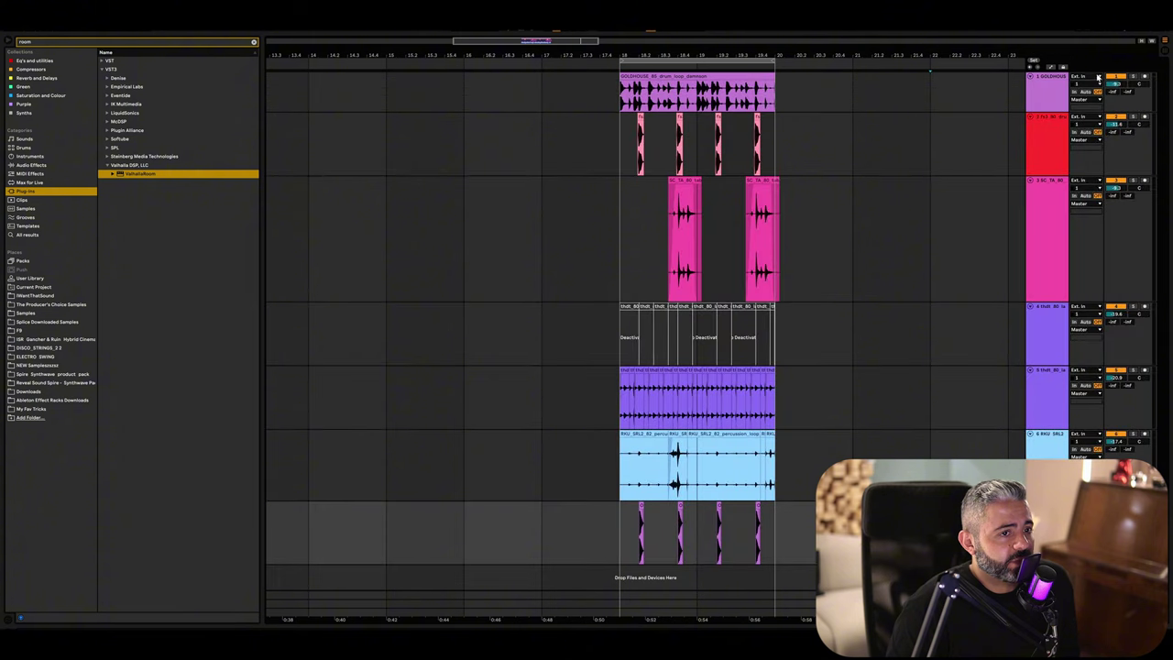
click(1142, 42)
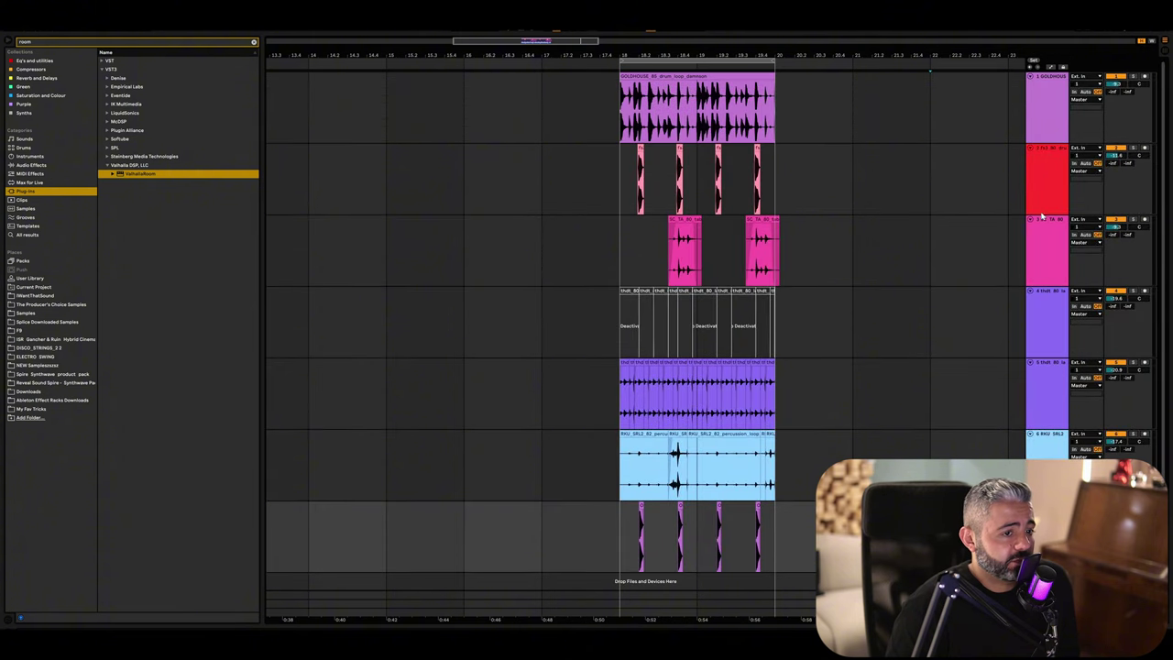
drag(1046, 214, 1045, 174)
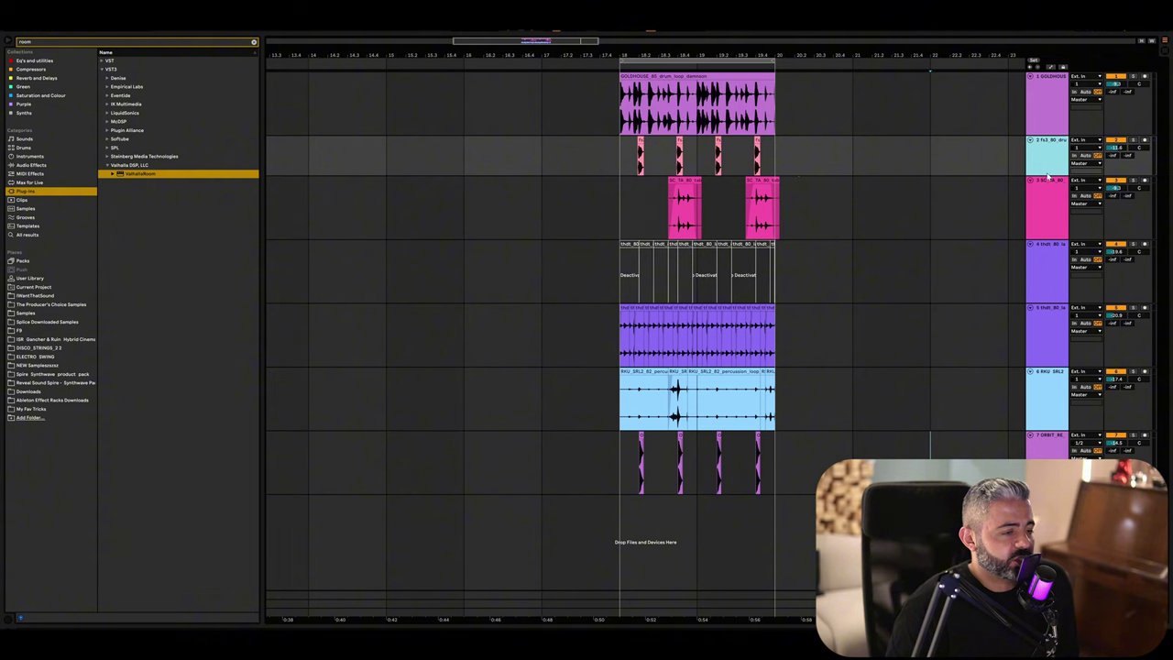
Step: Delete track 4 with the deactivated layer loop clips and play the remaining groove from bar 18
scroll(778, 169, up, 5)
scroll(788, 211, left, 4)
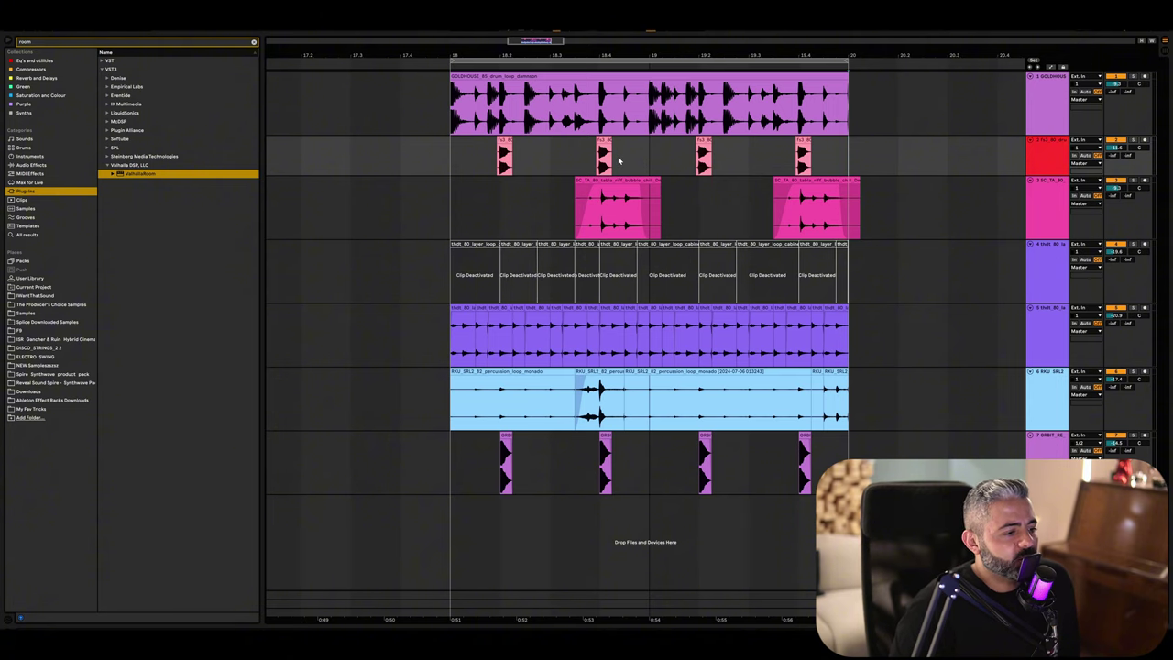
scroll(675, 335, left, 3)
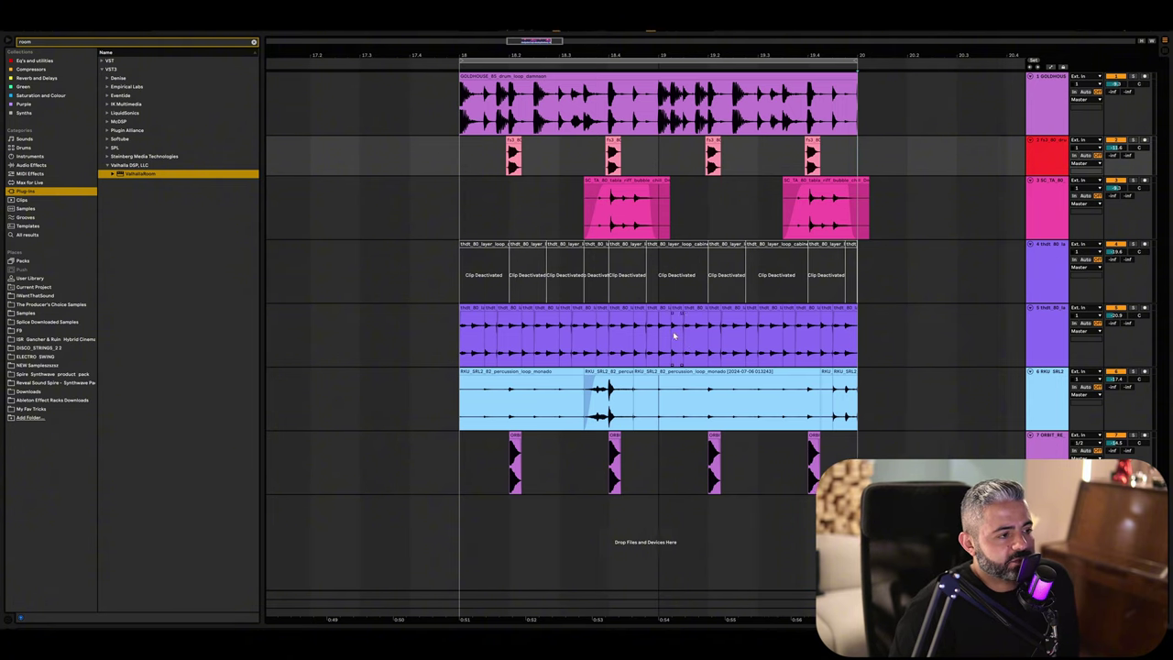
right_click(1037, 256)
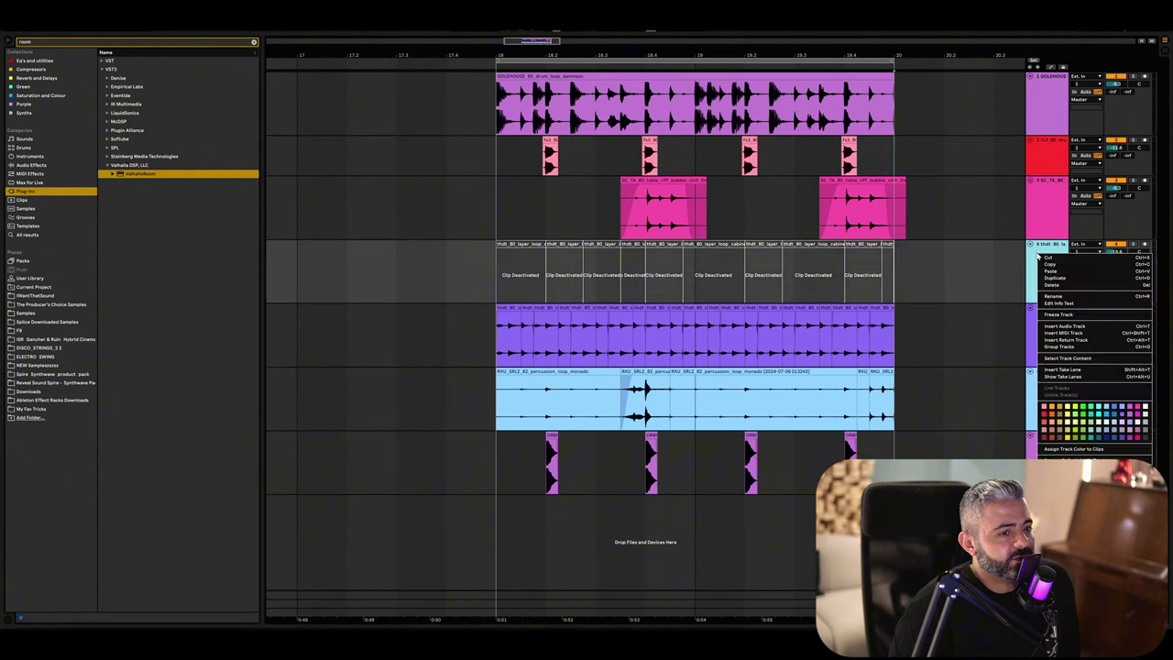
click(1054, 291)
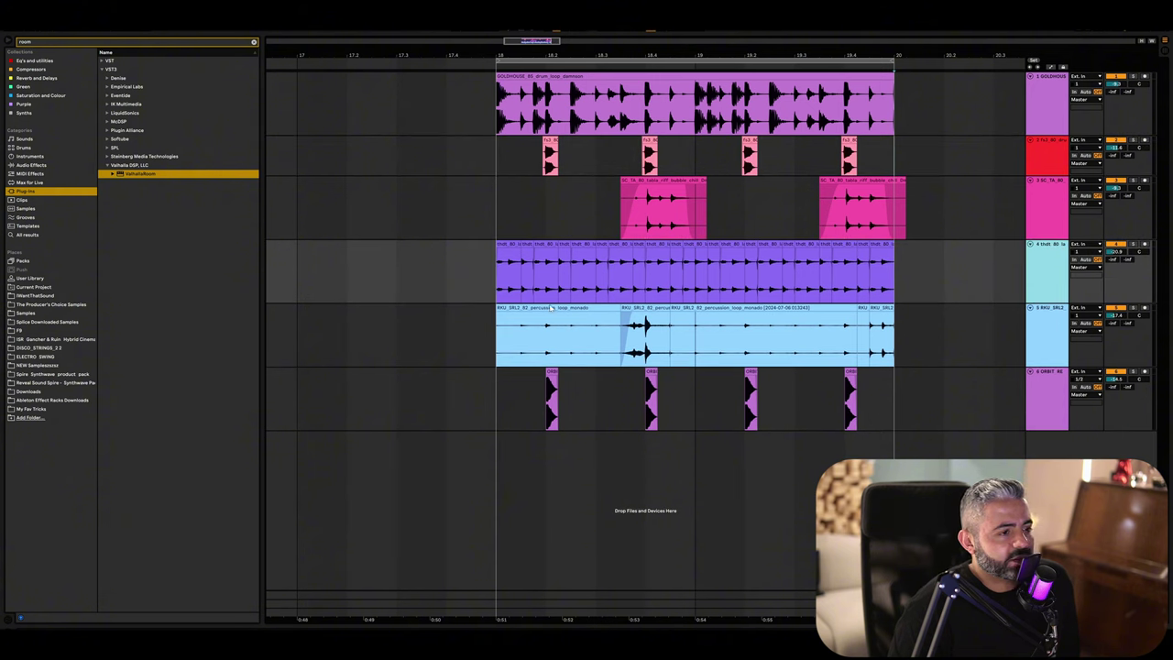
click(486, 140)
key(space)
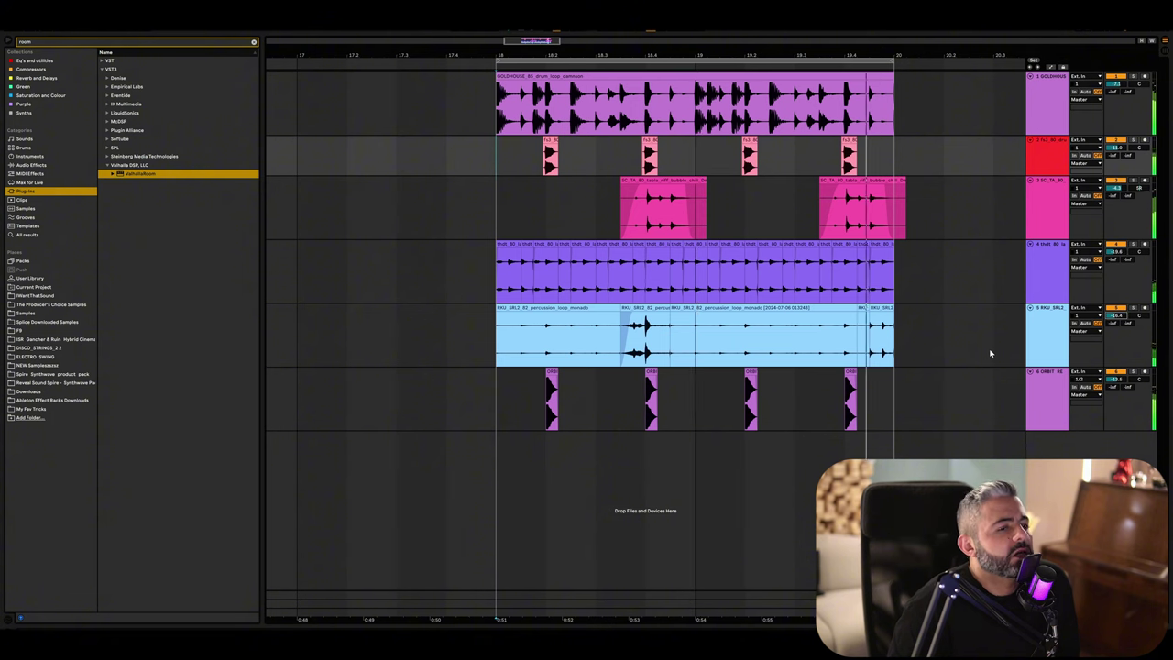
Step: Deactivate tracks 2 to 6 together and play the main drum loop on its own
click(1064, 158)
key(space)
shift+click(1054, 394)
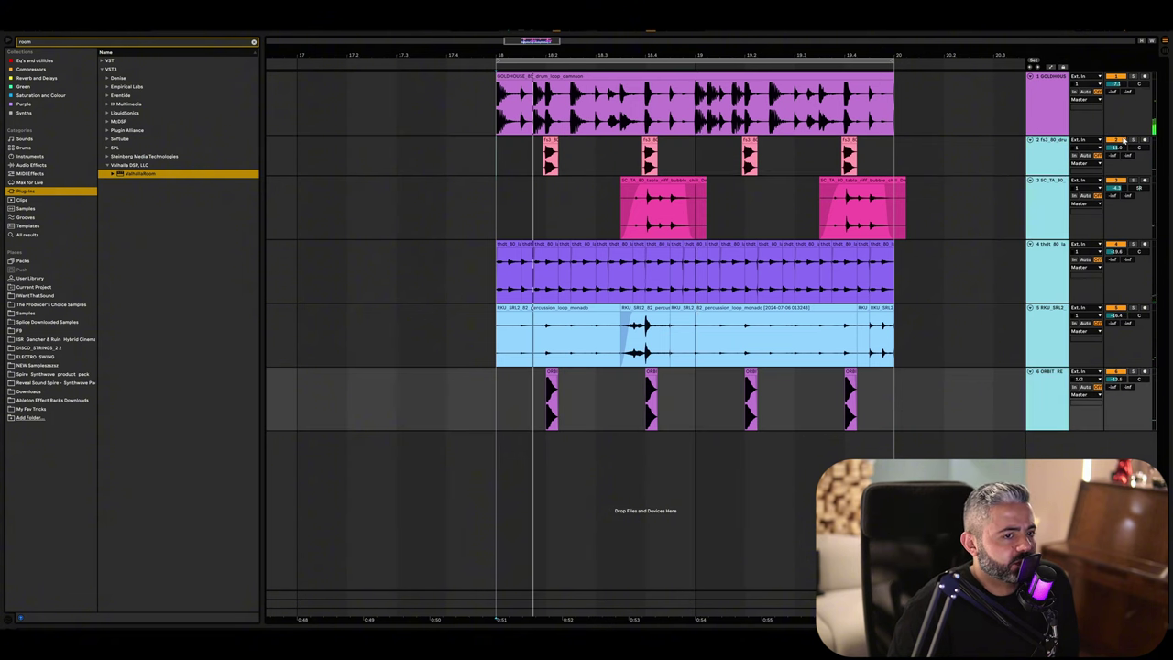
click(1124, 140)
key(space)
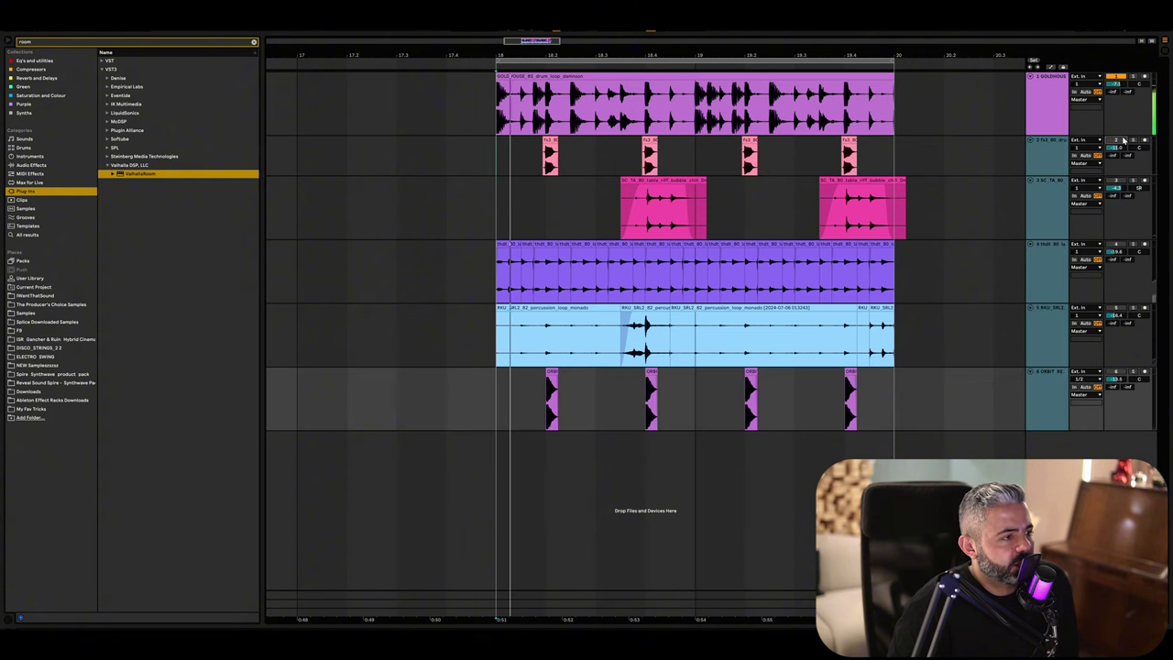
click(1116, 140)
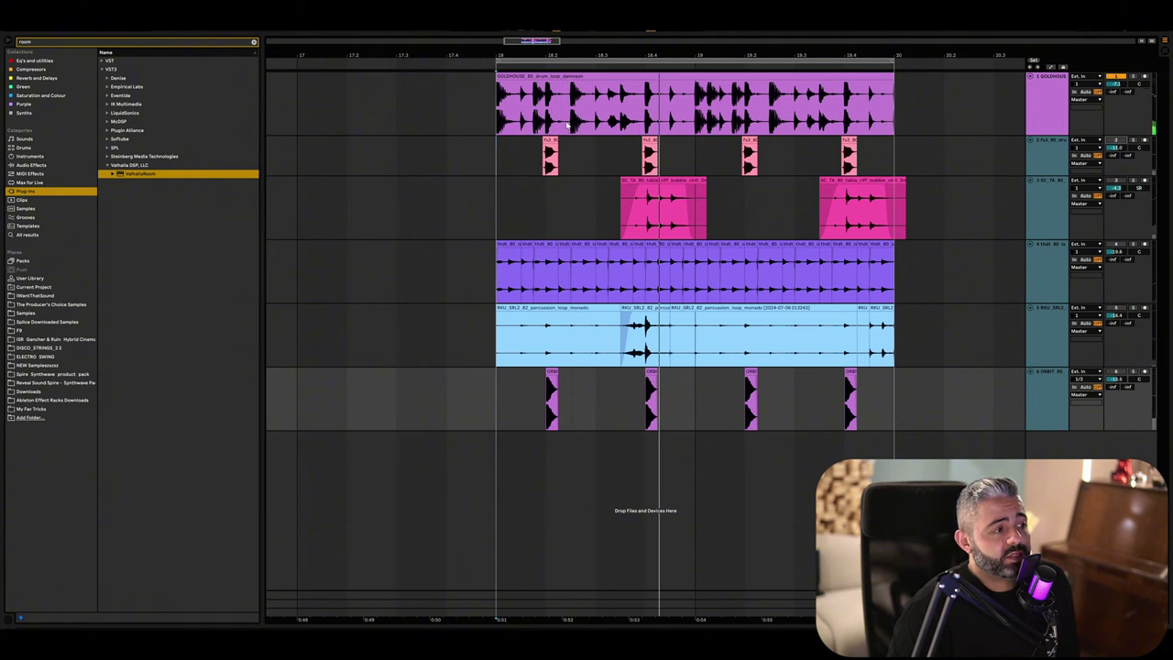
Step: Restart playback from bar 18 to hear the unlayered main drum loop again
click(502, 119)
key(space)
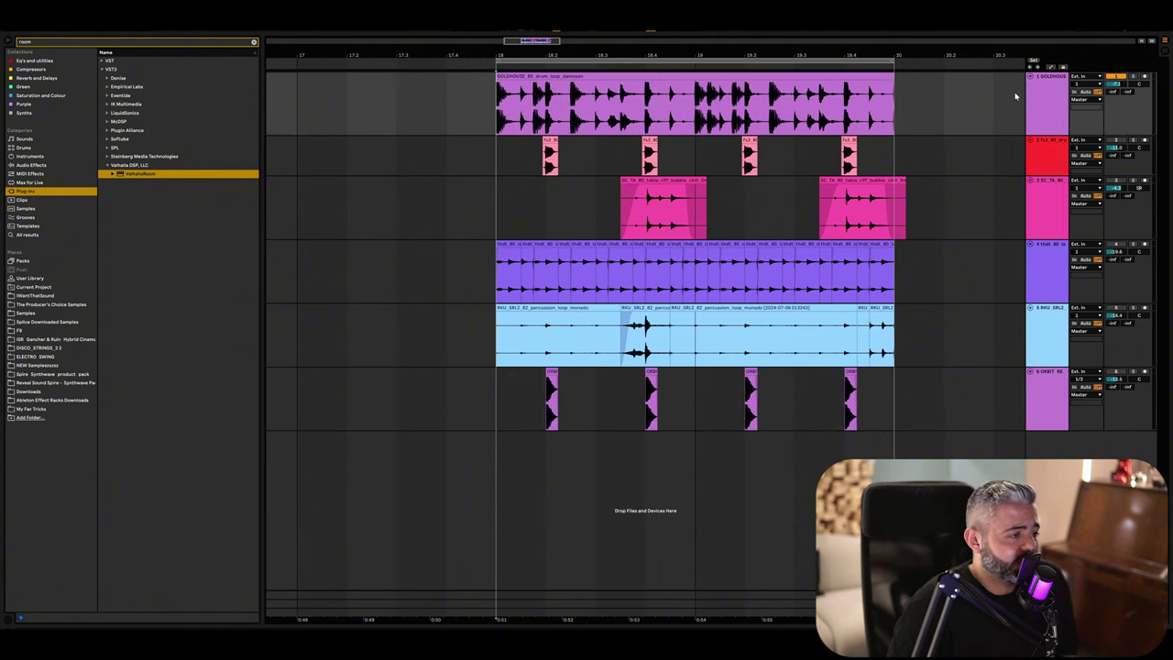
key(space)
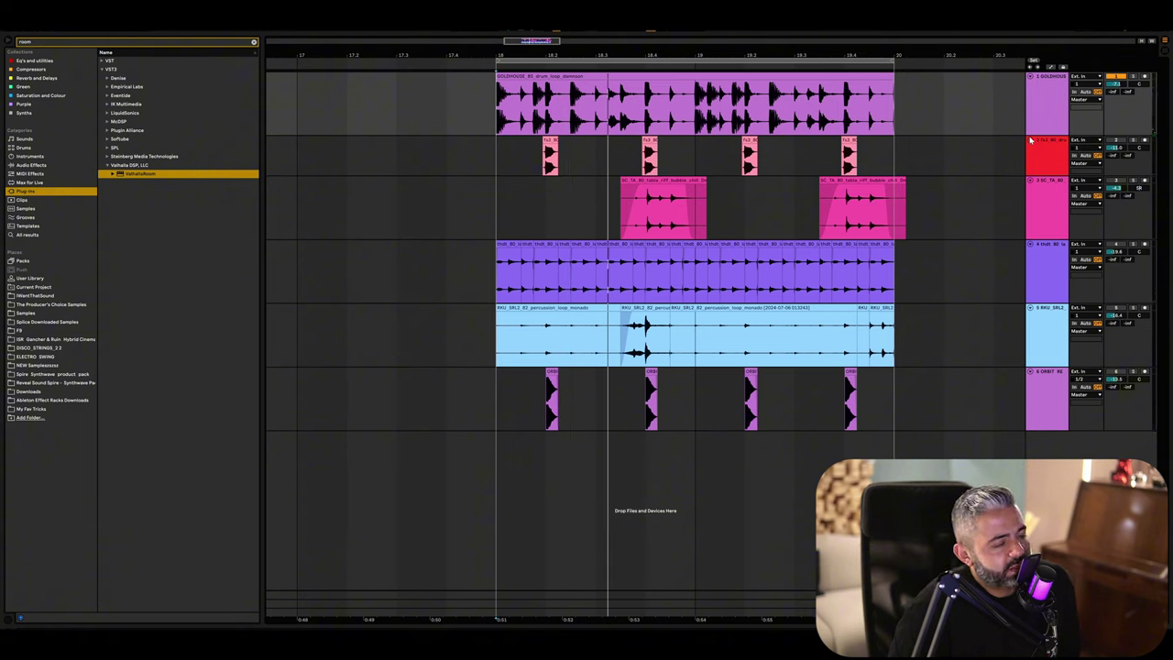
key(space)
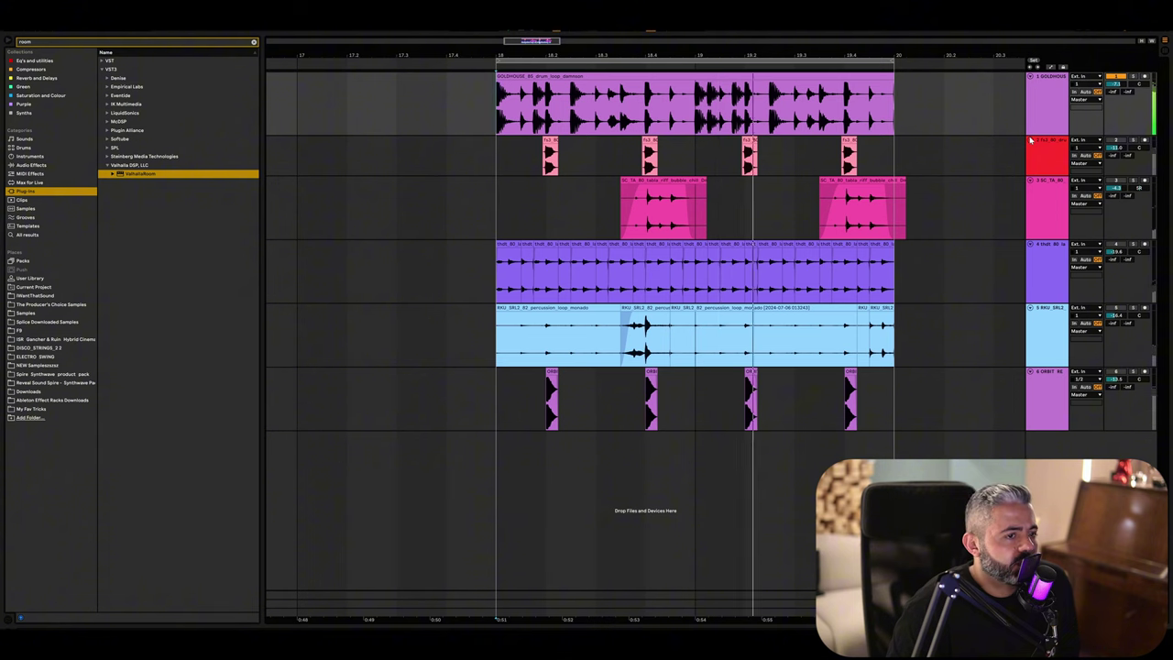
Step: Reactivate tracks 2 to 6 together and play the full layered groove from bar 18 for comparison
click(1033, 143)
shift+click(1039, 400)
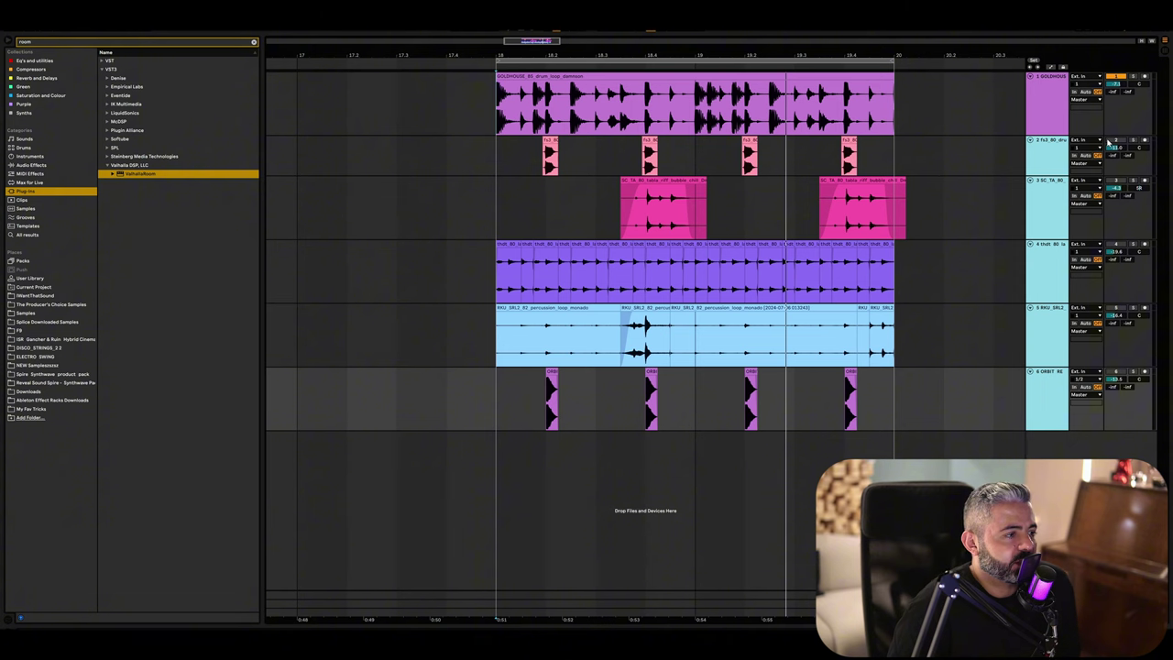
click(1109, 143)
key(space)
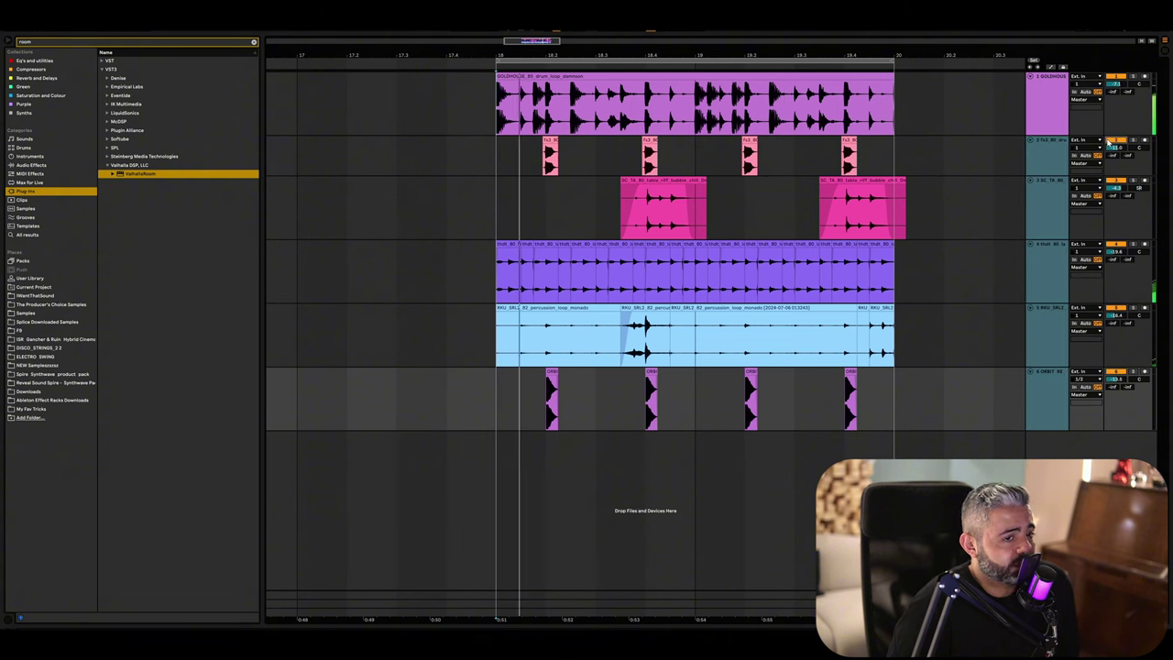